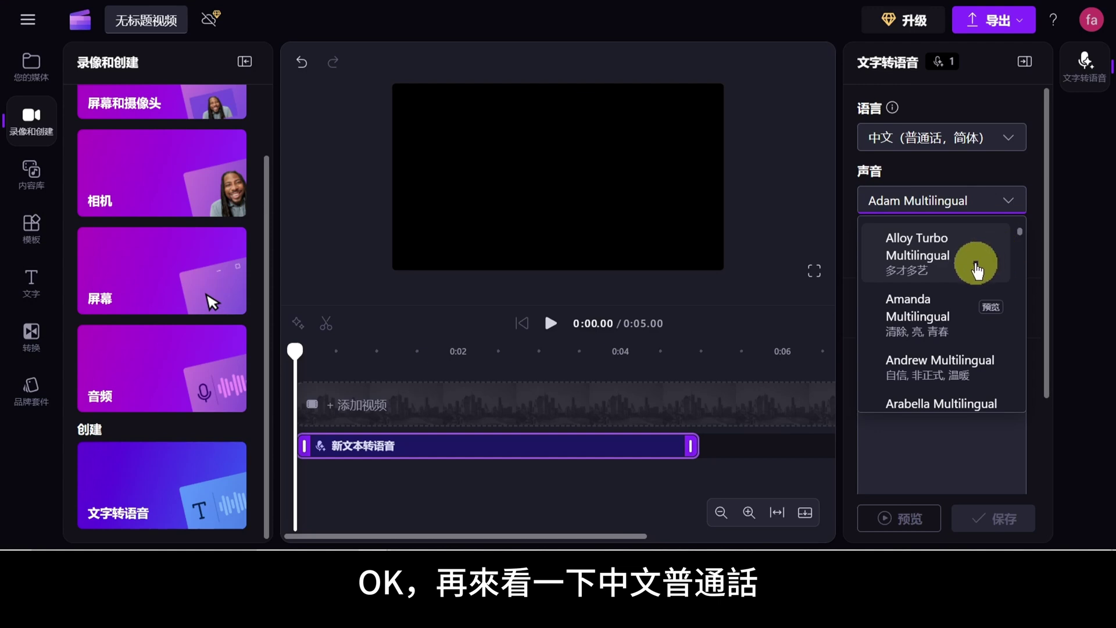
- Audition the Alloy Turbo Multilingual and Brian Multilingual voices for the Mandarin text-to-speech clip
left_click(974, 260)
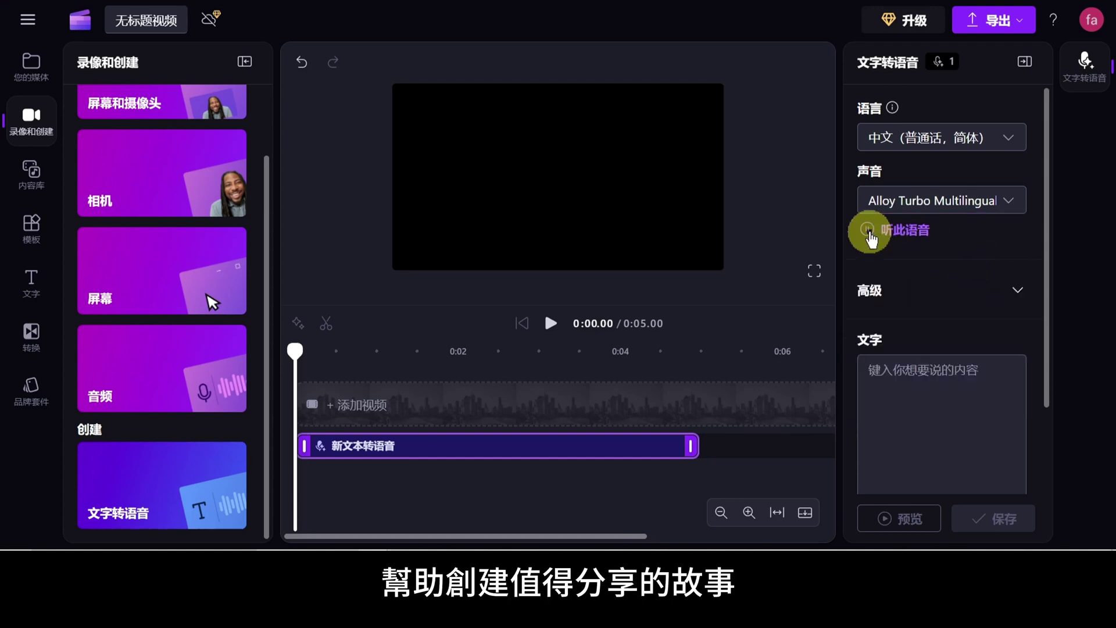
left_click(1009, 204)
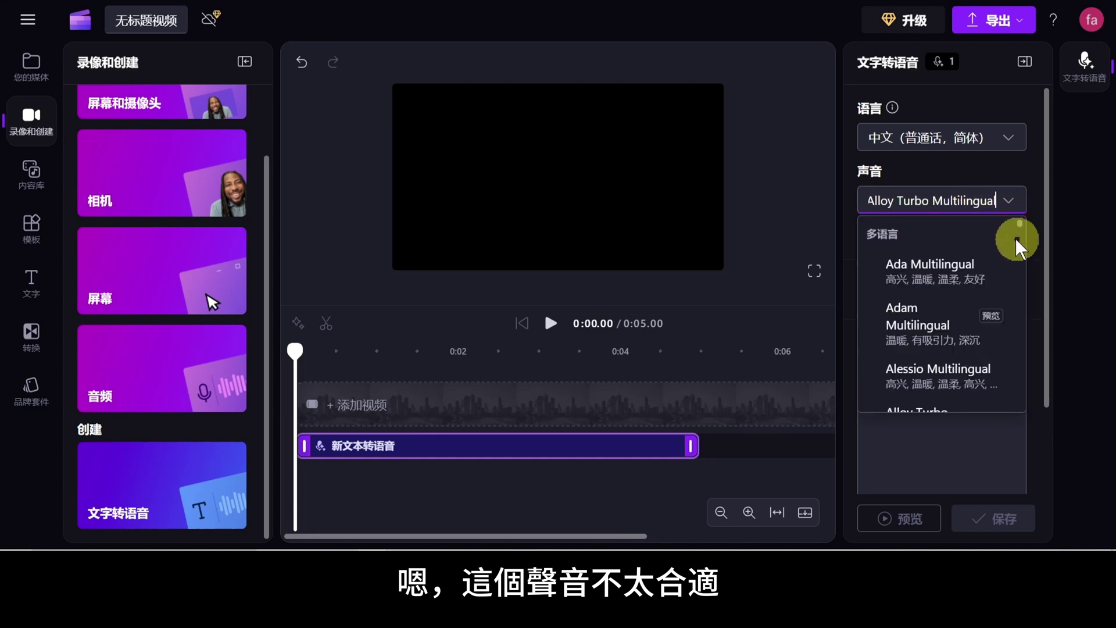
scroll(1015, 242, "down", 4)
scroll(1014, 247, "down", 3)
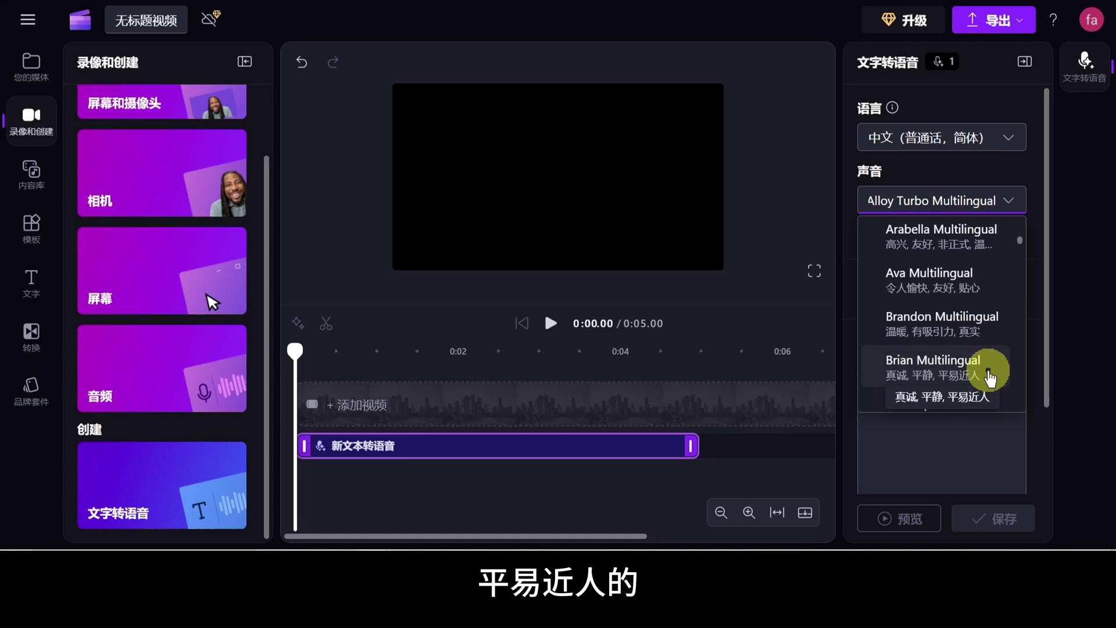
left_click(990, 372)
left_click(868, 232)
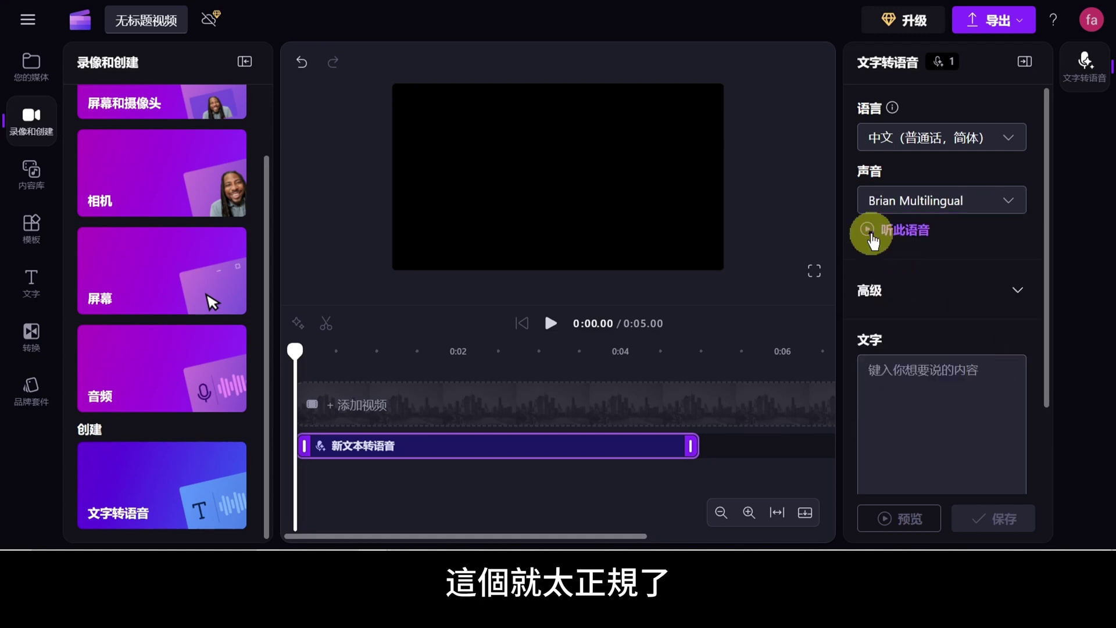
- Look further through the multilingual voices and try out the Emma Multilingual sample
left_click(1014, 204)
scroll(1014, 290, "down", 5)
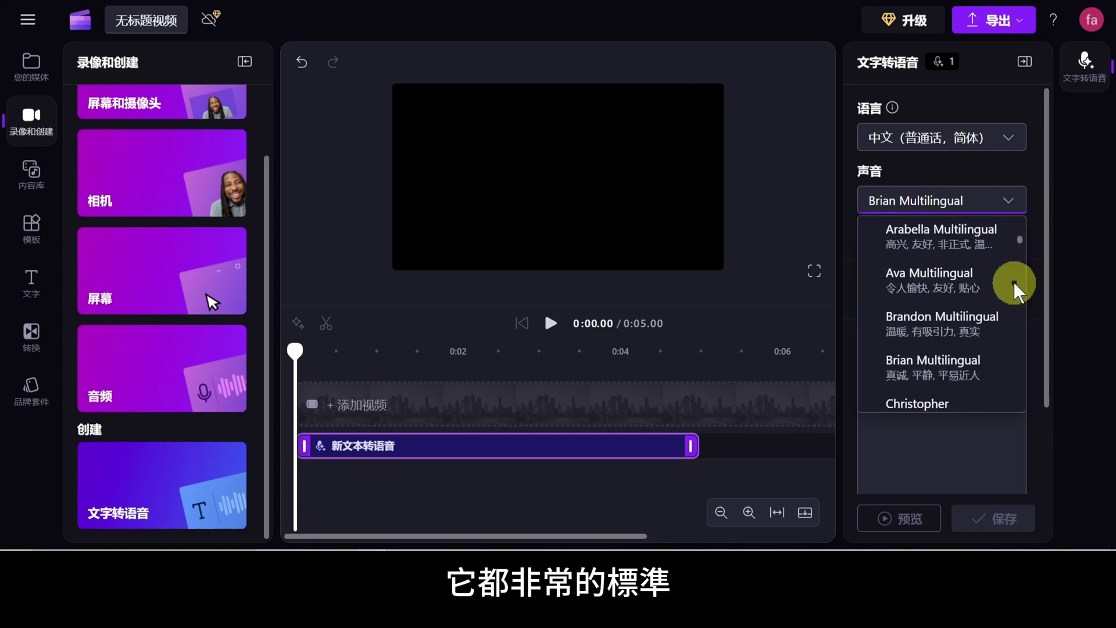
scroll(1014, 289, "down", 5)
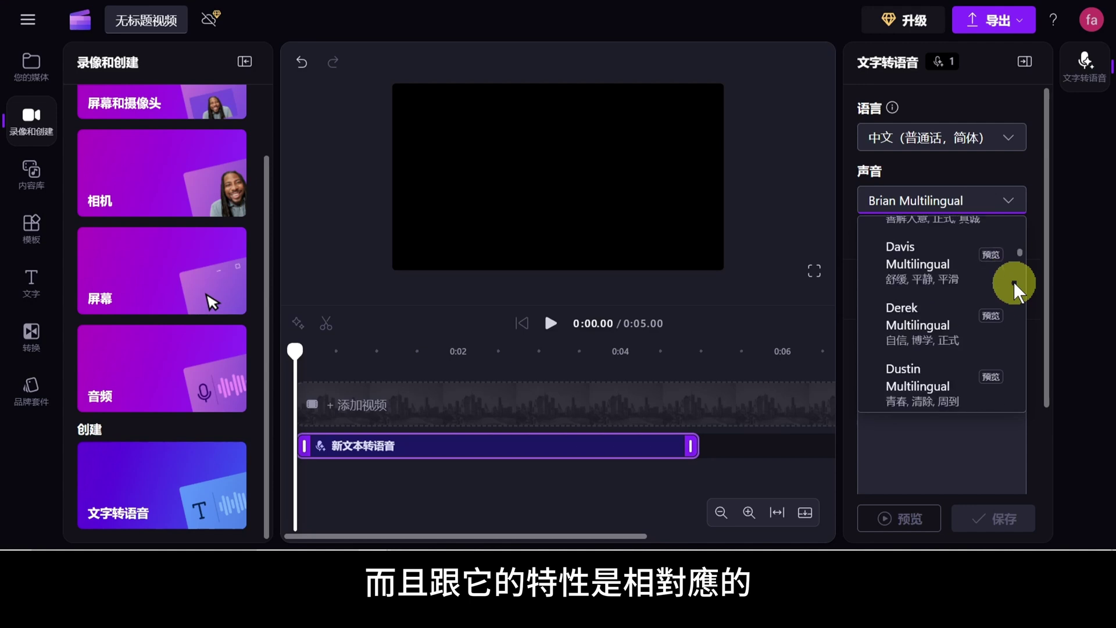
scroll(1014, 289, "down", 3)
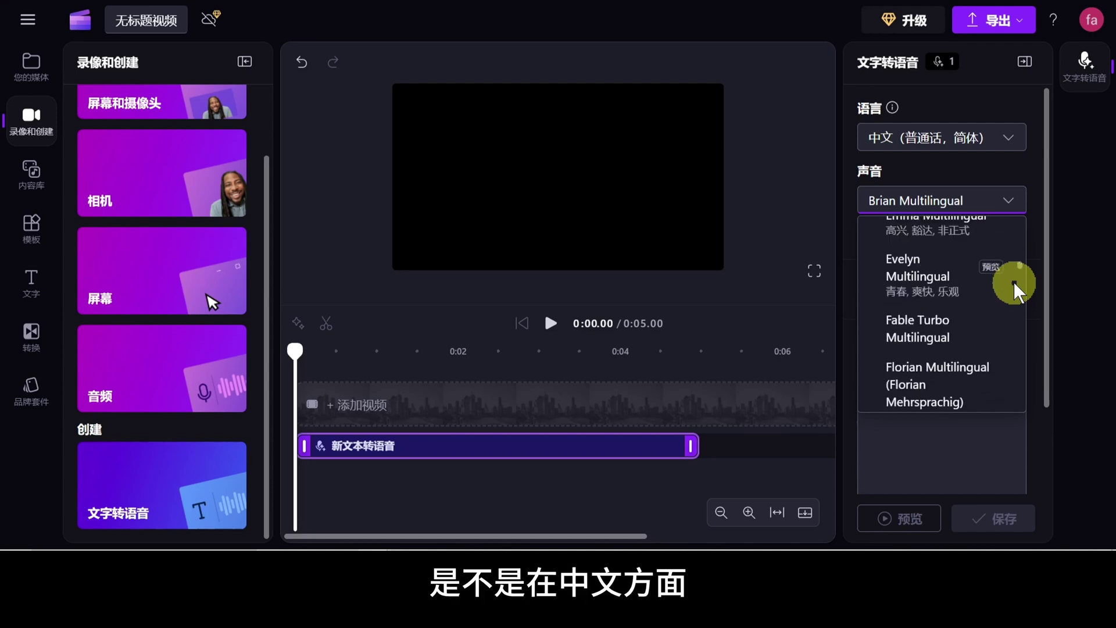
scroll(1014, 289, "up", 2)
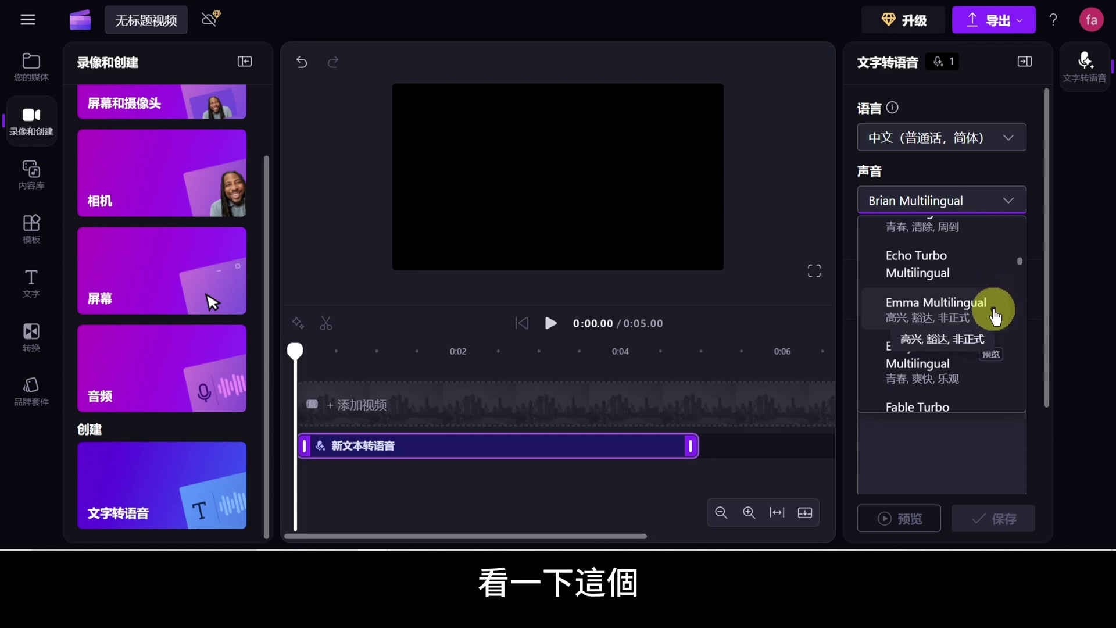
left_click(993, 315)
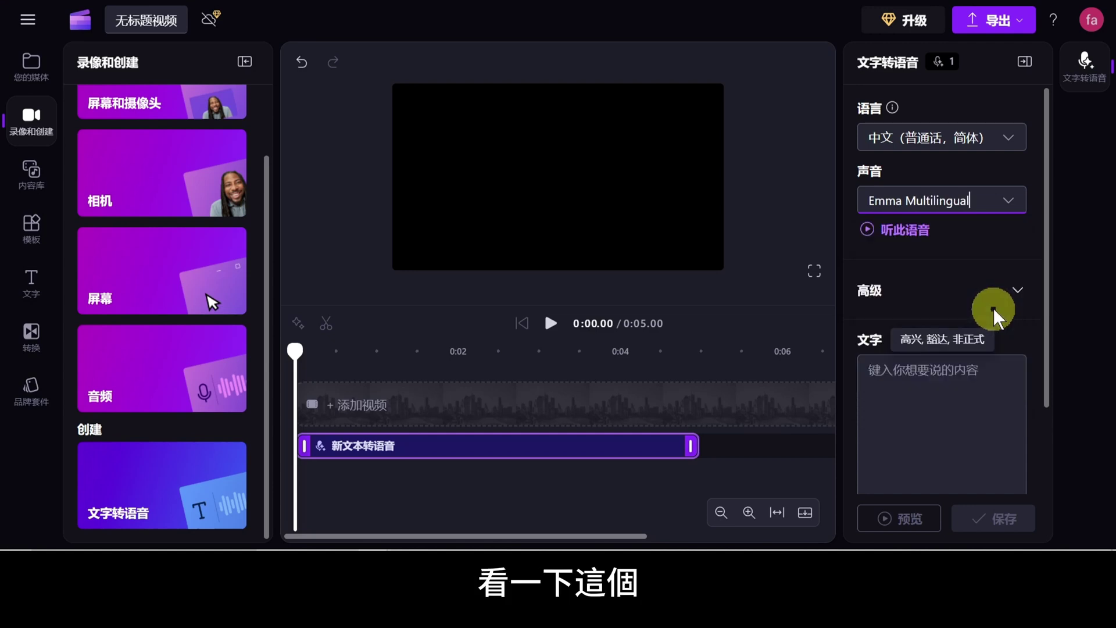
left_click(874, 238)
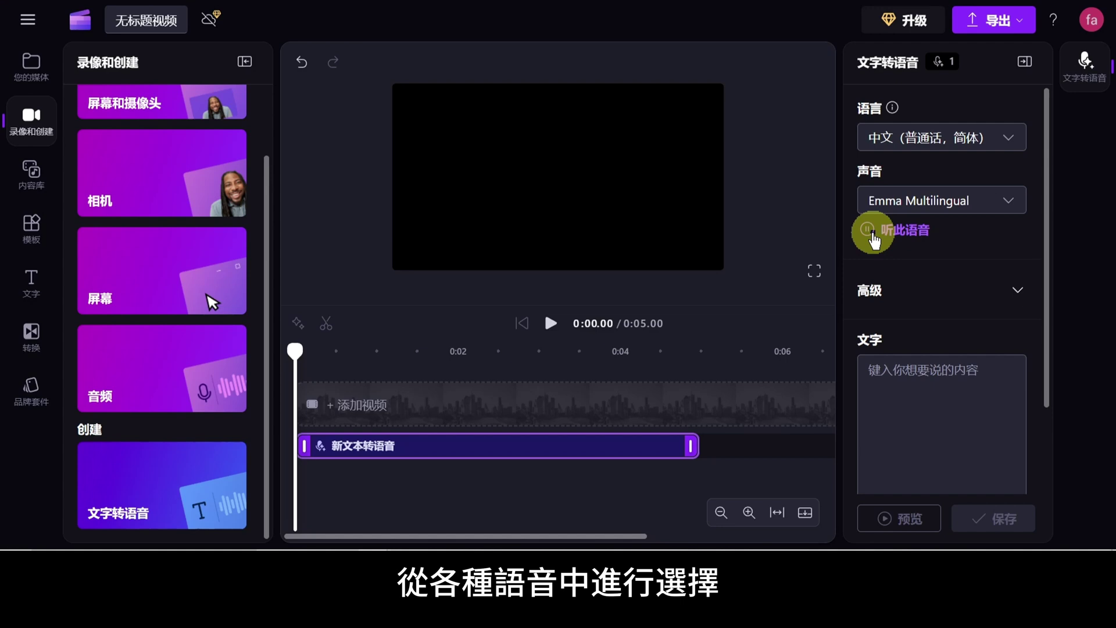
- Set the speech voice to Seraphina Multilingual and listen to its sample
left_click(1009, 203)
scroll(1021, 273, "down", 10)
left_click(968, 309)
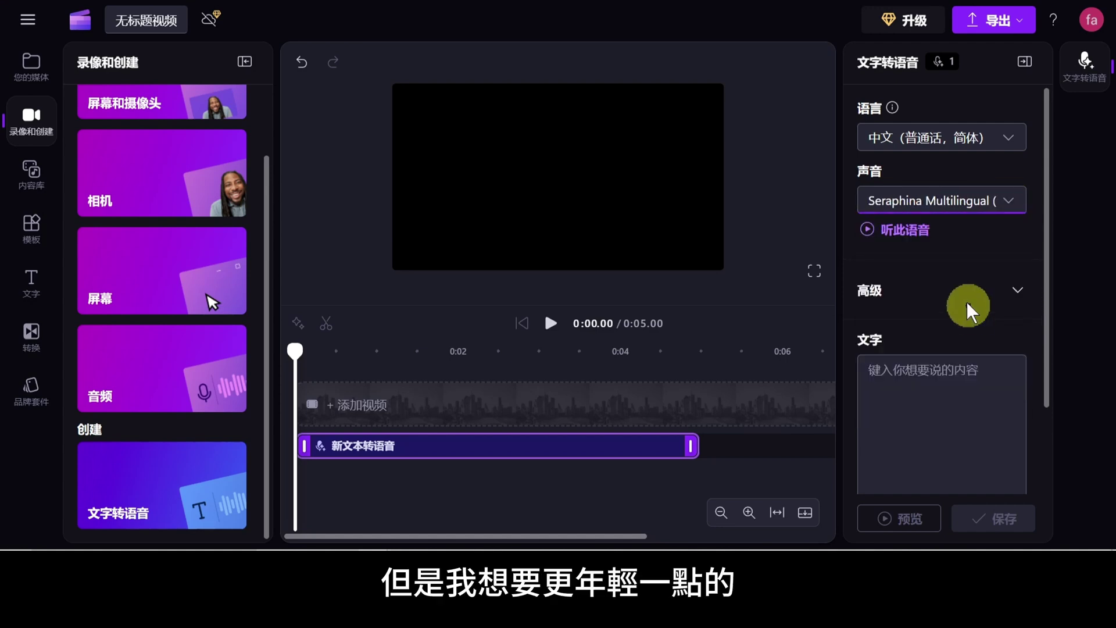
left_click(876, 250)
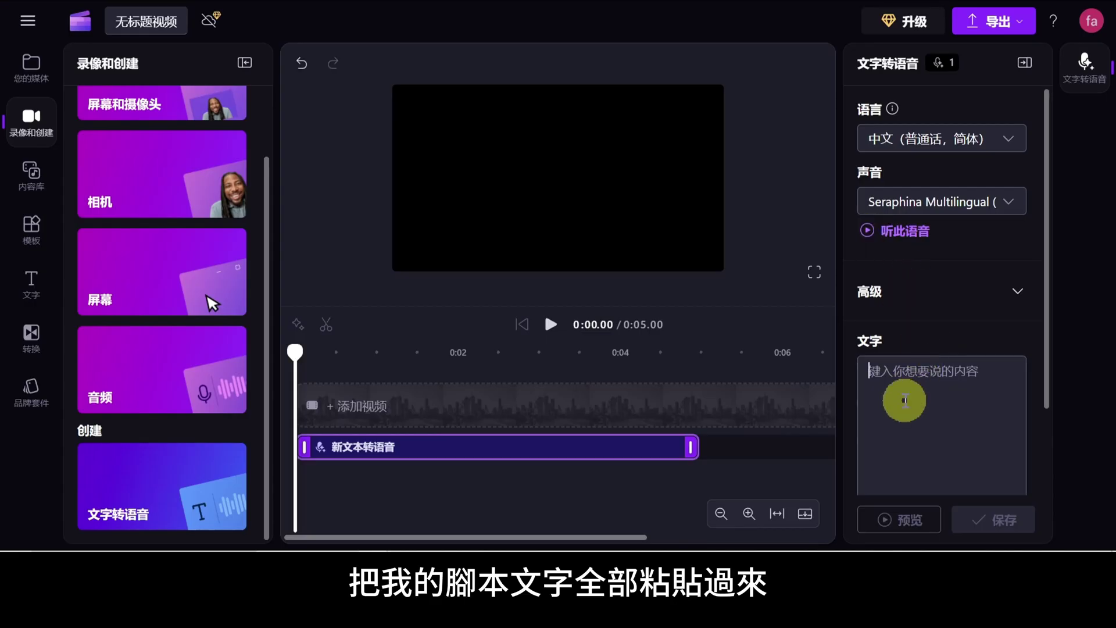
- Paste the copied script as the speech text and look at the advanced pitch and speed options
key("ctrl+v")
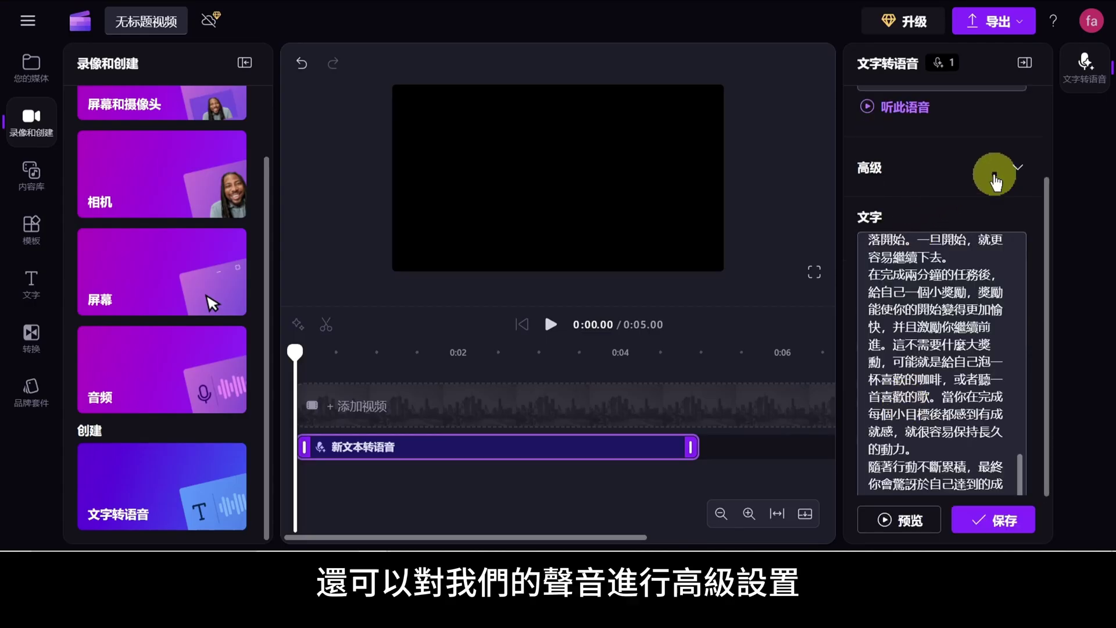
left_click(1018, 169)
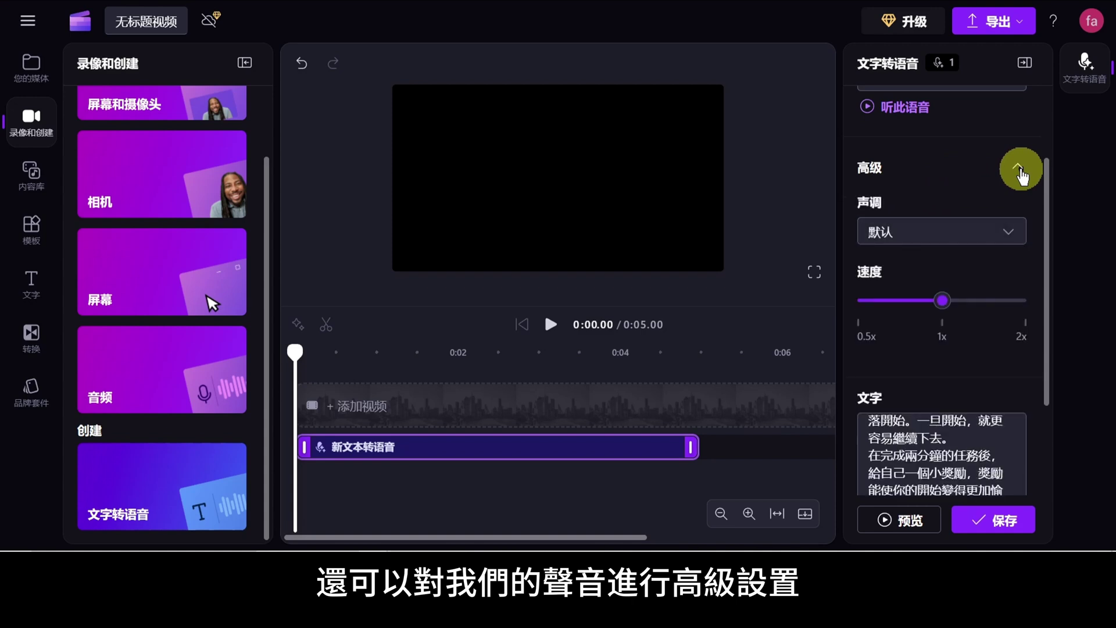
left_click(1002, 234)
left_click(1001, 234)
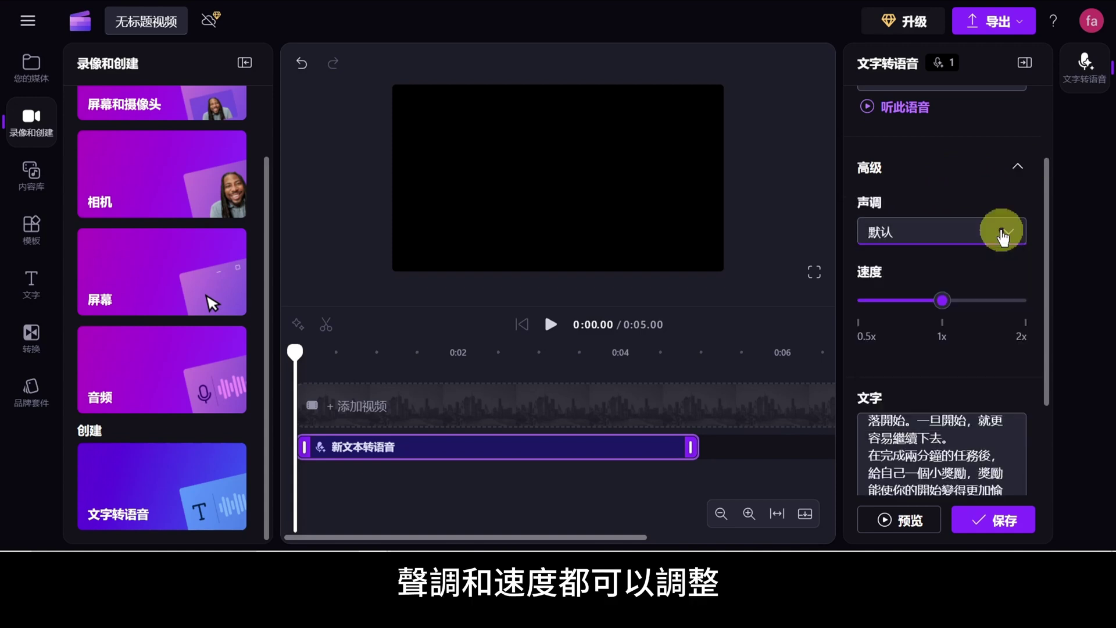
left_click(986, 306)
scroll(964, 373, "down", 4)
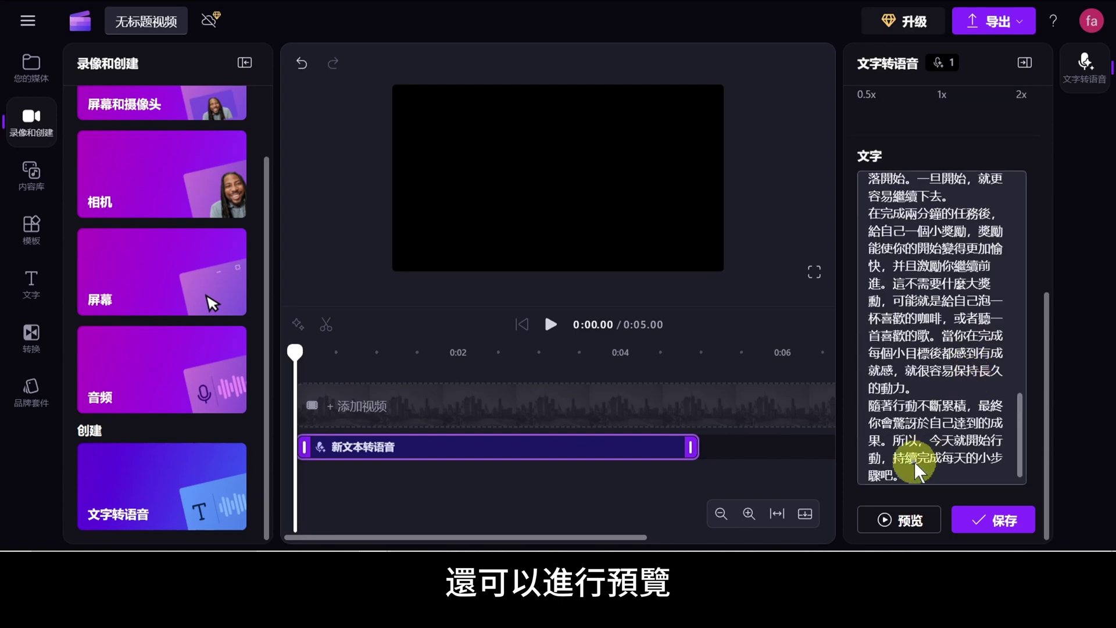
- Preview the generated speech, save it and select the speech clip on the timeline
left_click(884, 519)
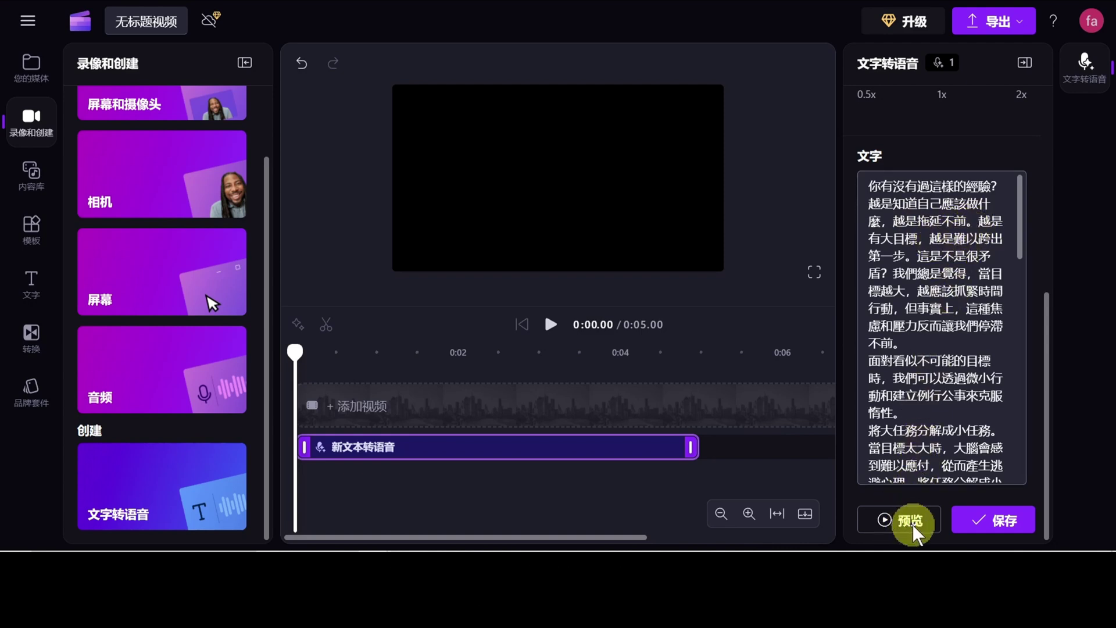
left_click(975, 526)
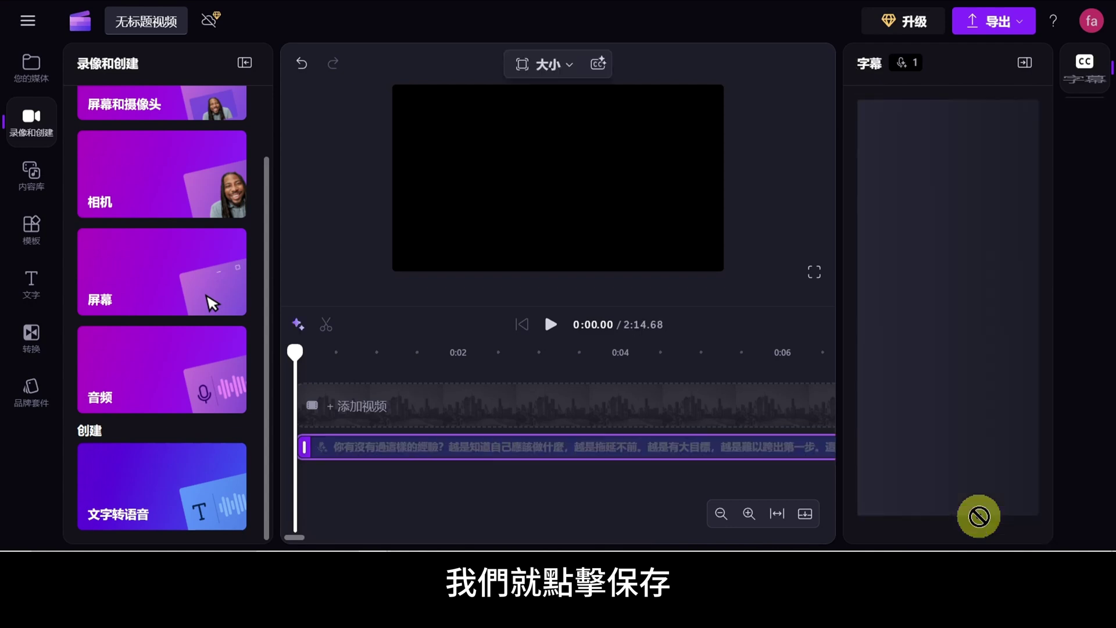
left_click(606, 456)
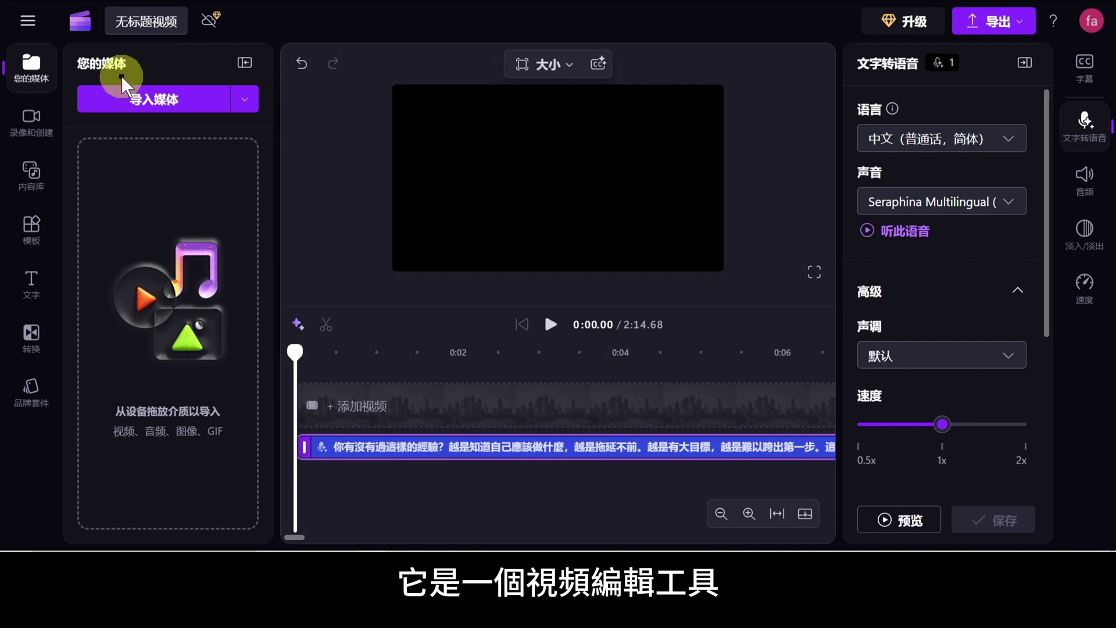
- Export the project as a video and title it 雄心勃勃但是又很懒
left_click(1005, 26)
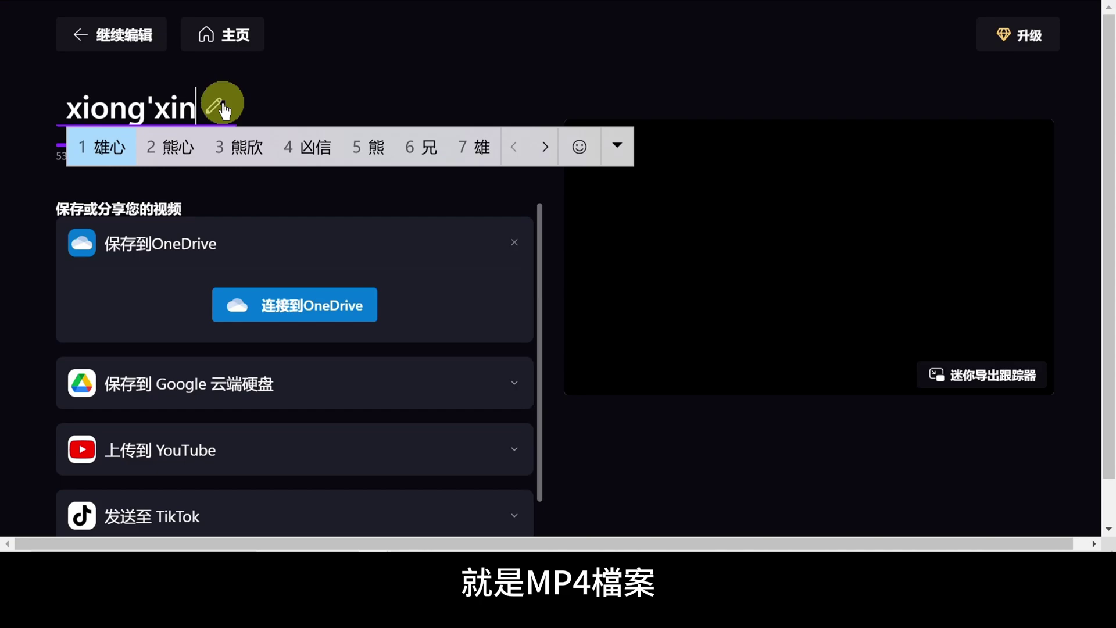
type("bobo danshi you henlan")
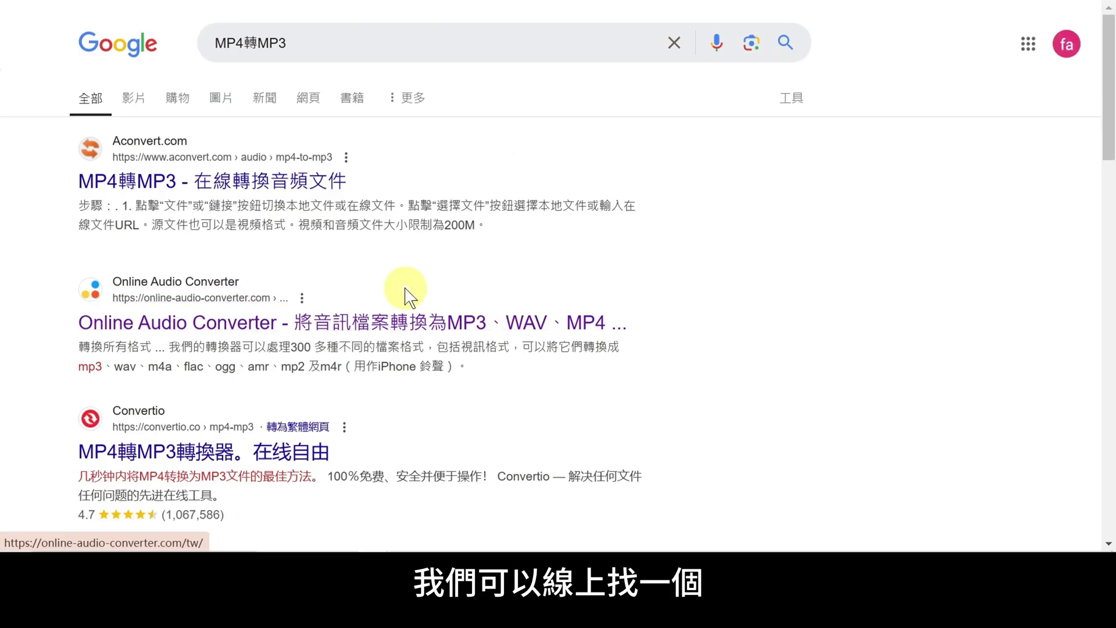
- Open the Online Audio Converter search result and load 雄心勃勃但是又很懒——使用Clipchamp制作.mp4 as the source file
left_click(406, 293)
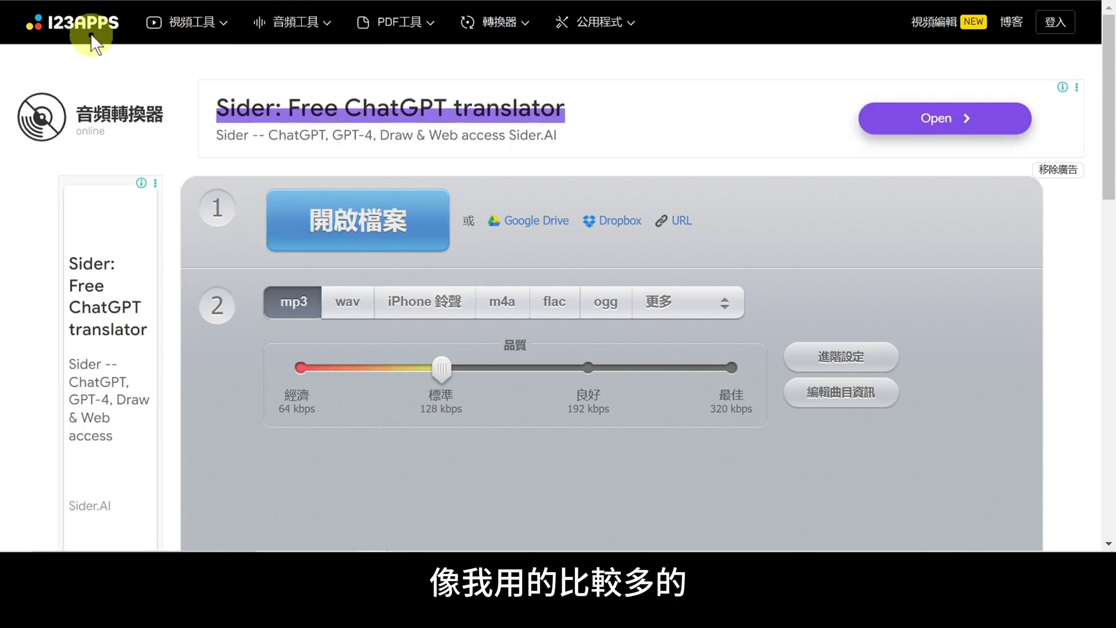
left_click(382, 229)
left_click(211, 87)
left_click(383, 284)
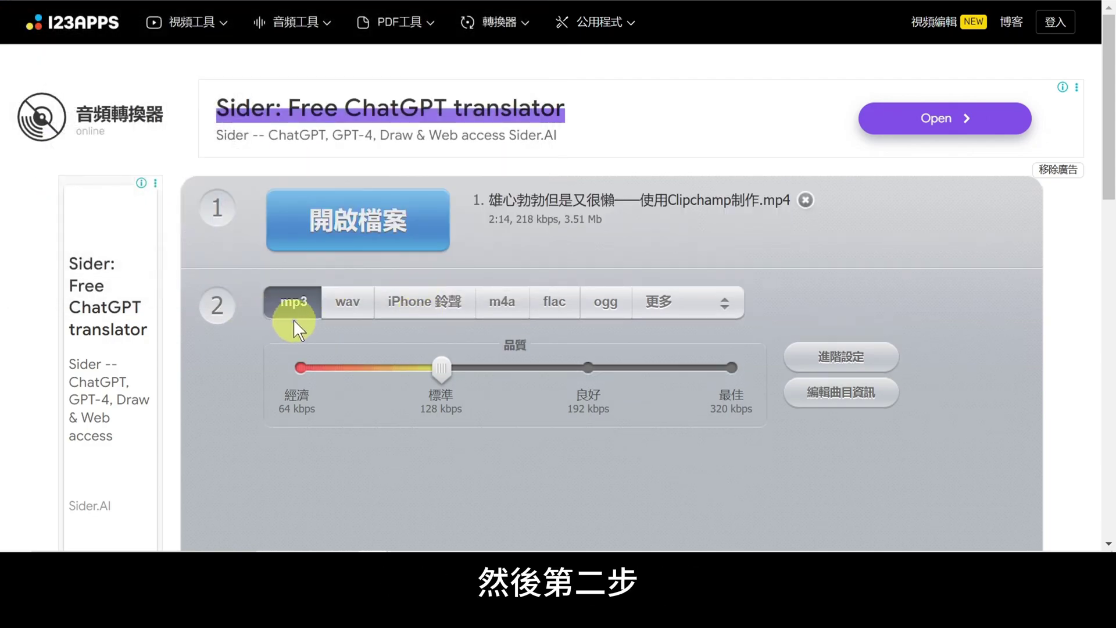
- Convert the loaded MP4 file to mp3 at standard 128 kbps quality and download the result
scroll(555, 436, "down", 5)
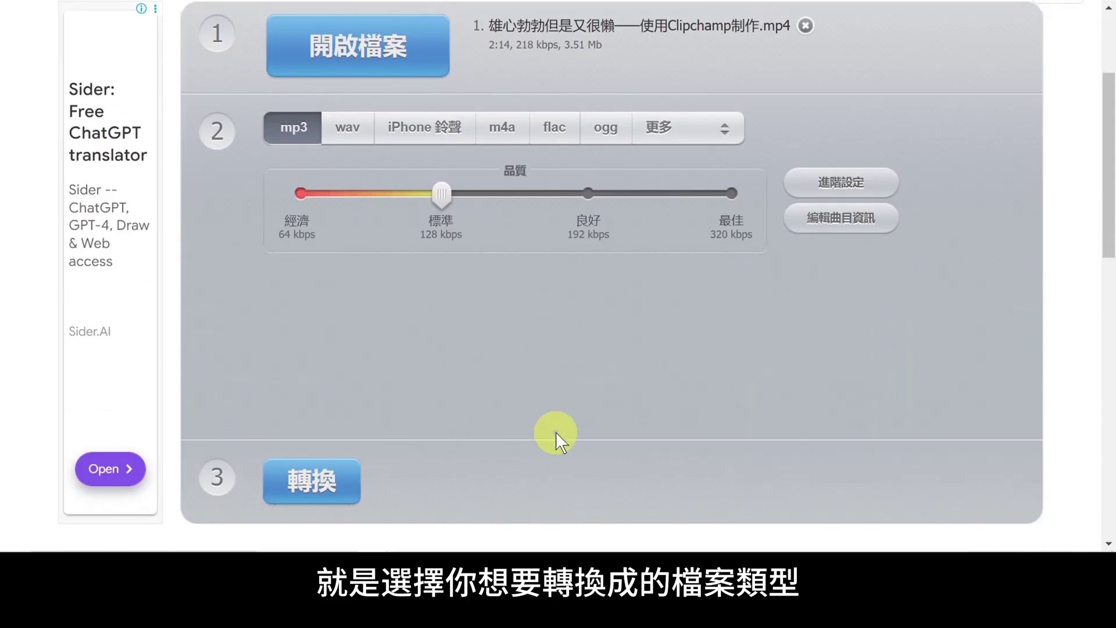
left_click(325, 391)
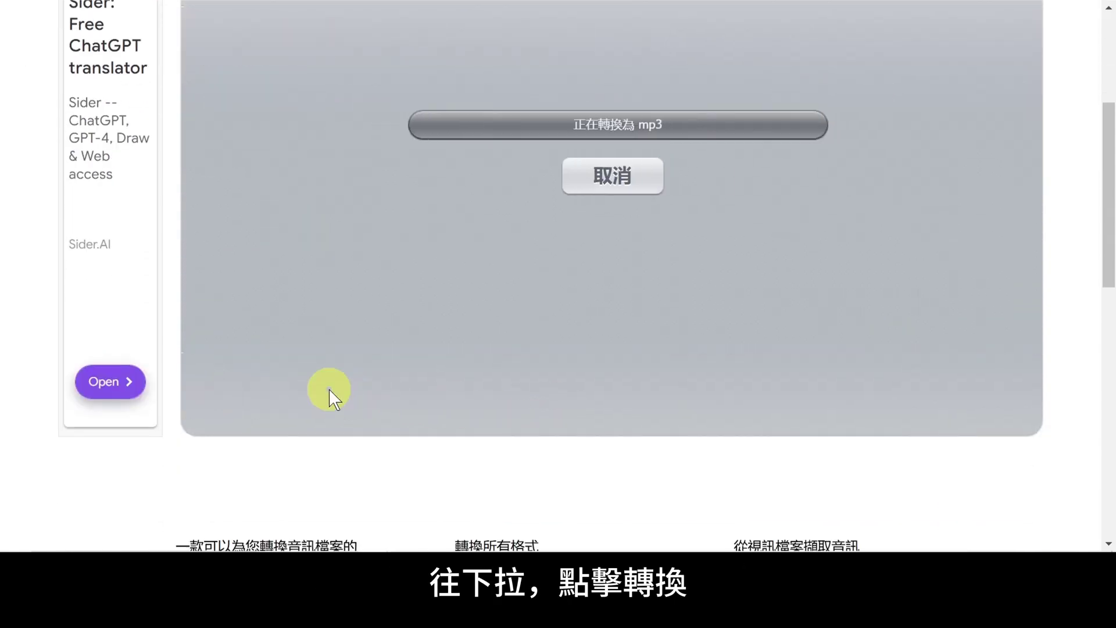
scroll(329, 389, "up", 2)
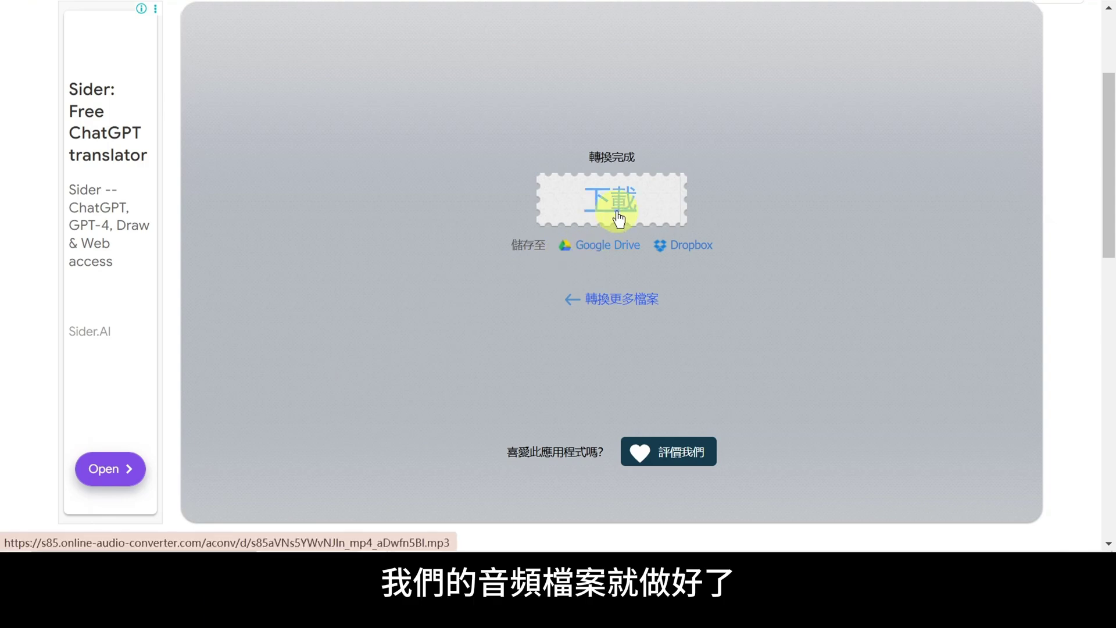
left_click(618, 219)
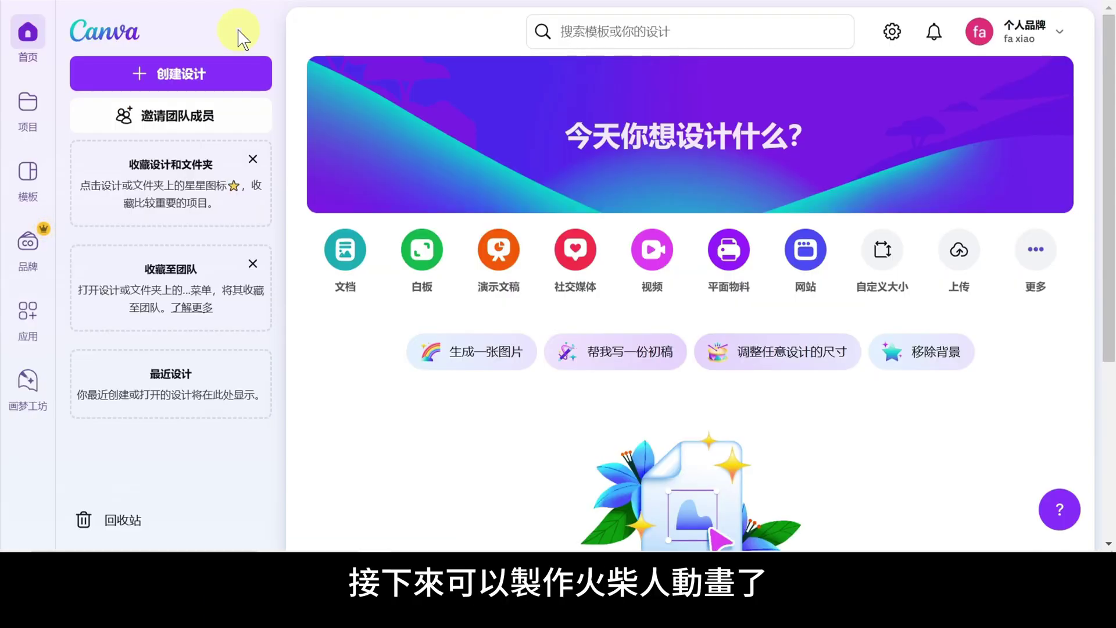
- Create a blank 视频 (1080p) design in Canva
left_click(652, 264)
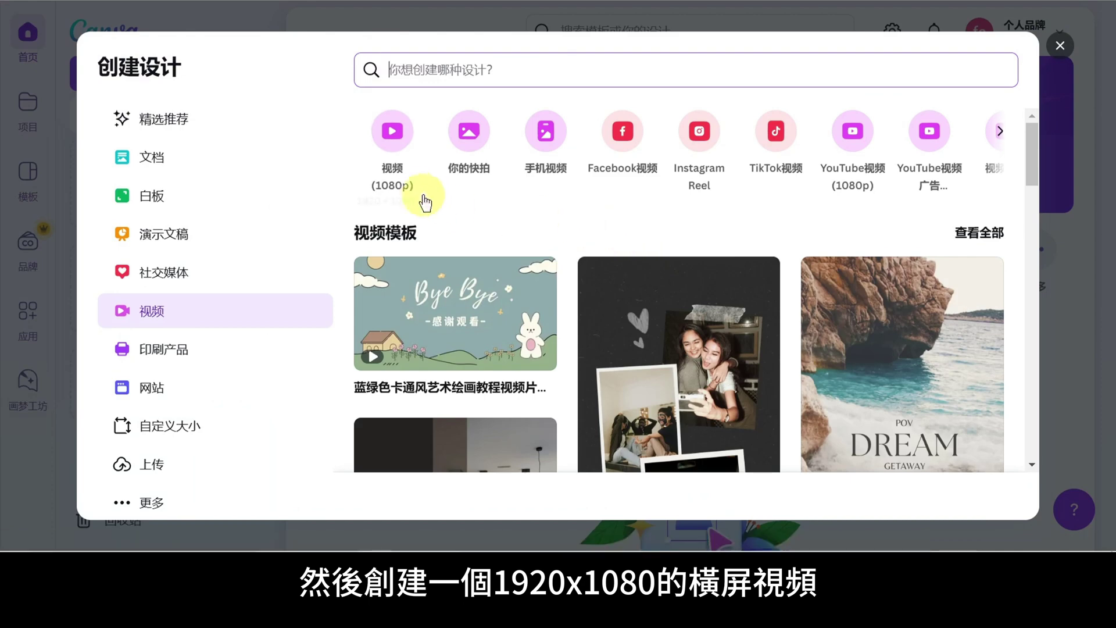
left_click(410, 188)
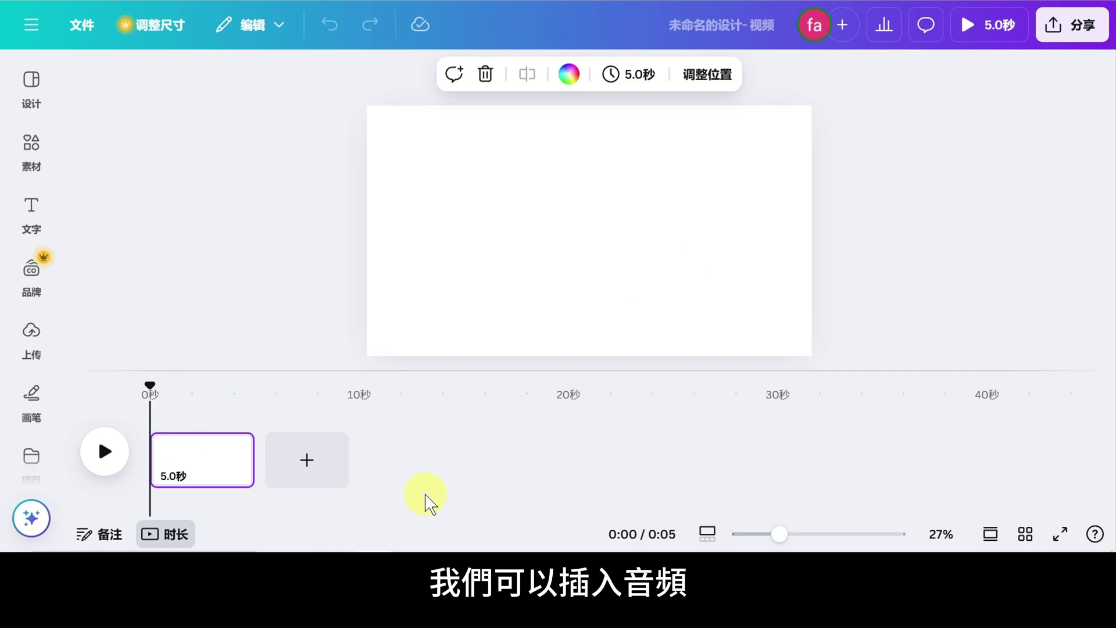
- Upload the converted 雄心勃勃但是又很懒 audio file to the Canva design's media
left_click(38, 155)
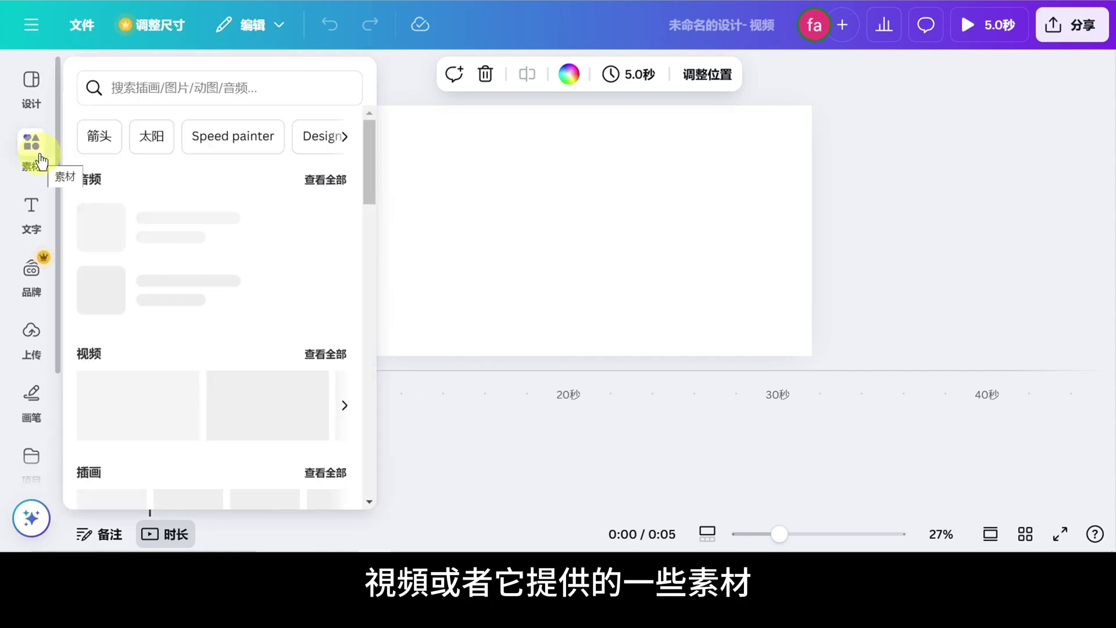
left_click(31, 145)
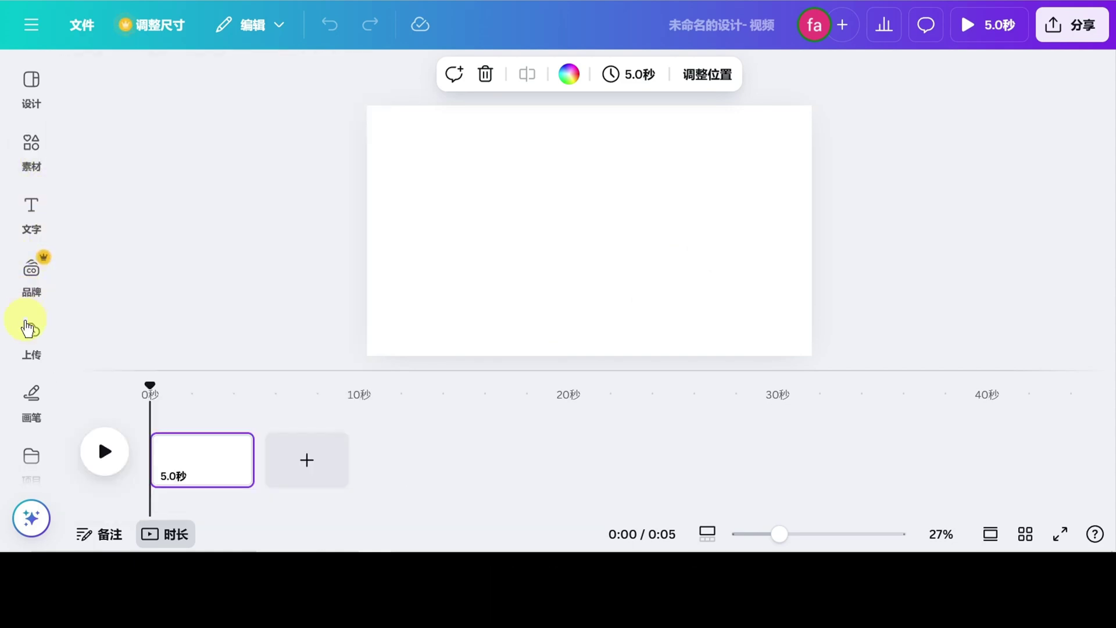
left_click(31, 330)
left_click(231, 135)
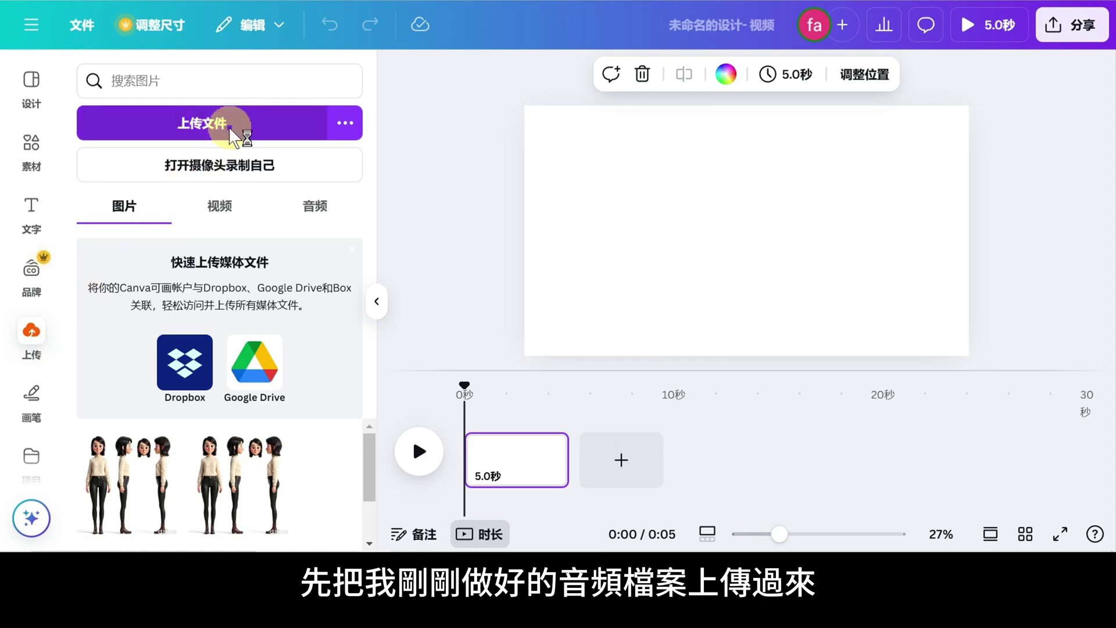
left_click(199, 145)
left_click(406, 285)
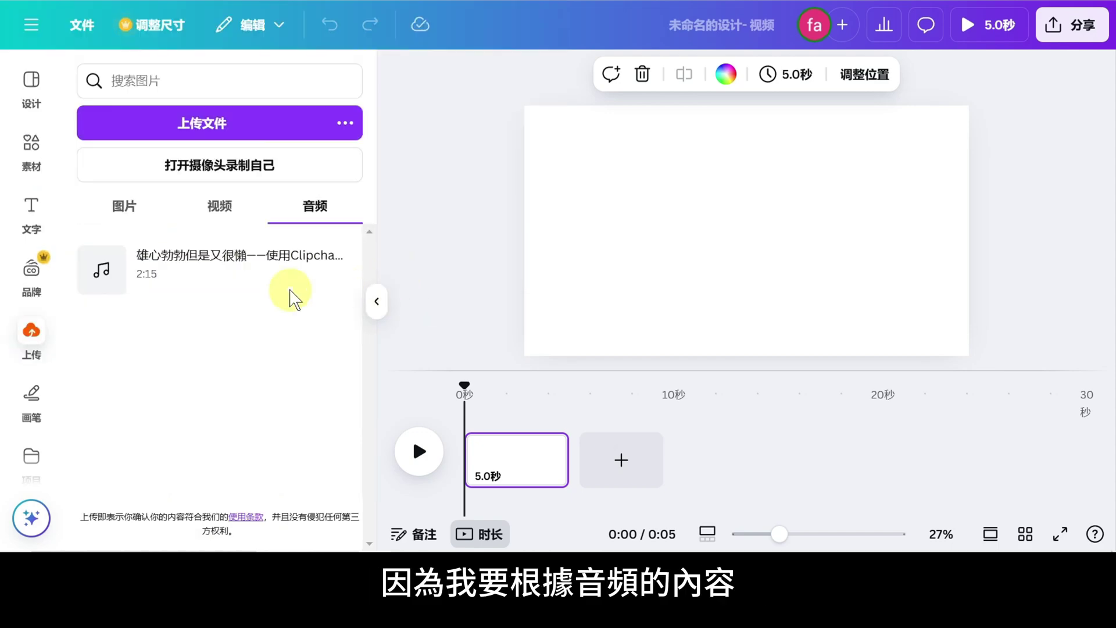
- Set the blank page's duration to 135 seconds and add the uploaded 雄心勃勃但是又很懒 audio to the timeline
mouse_move(272, 297)
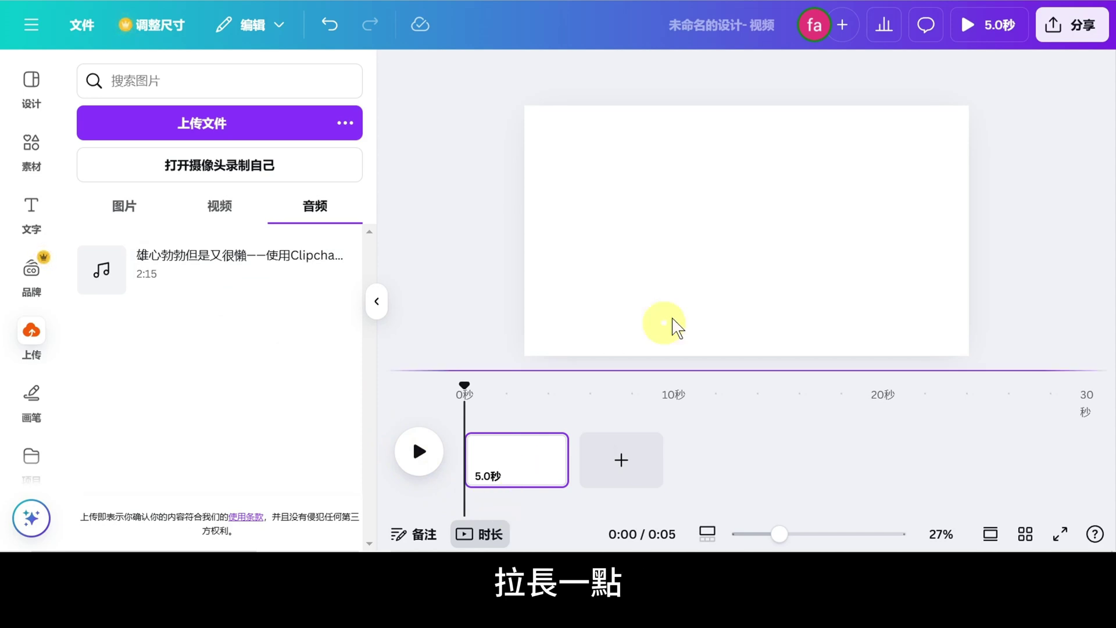
left_click(719, 244)
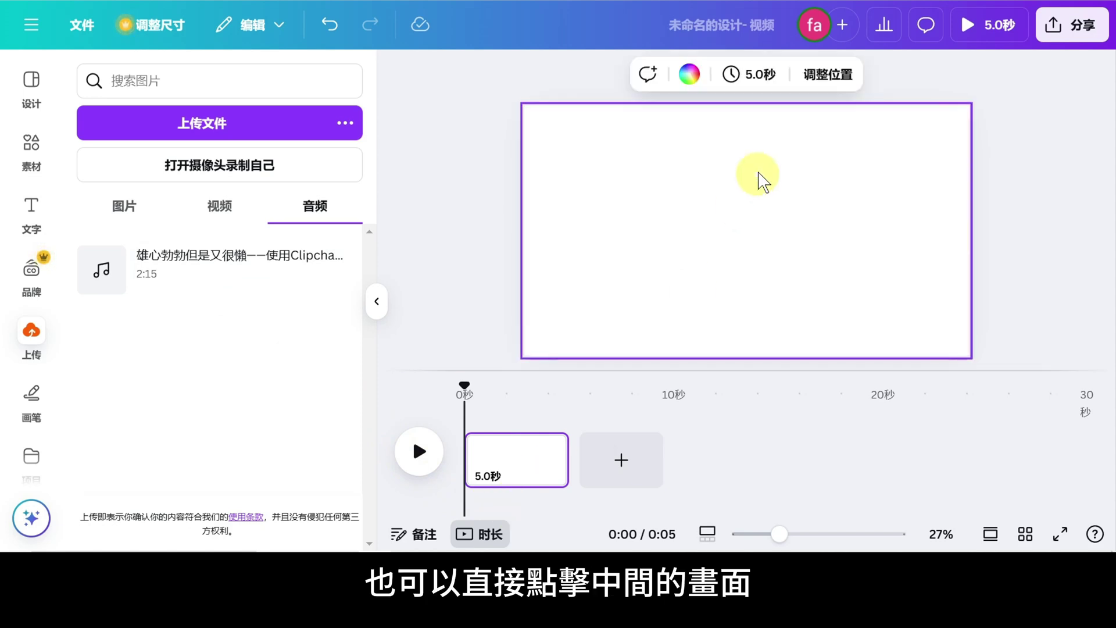
left_click(766, 92)
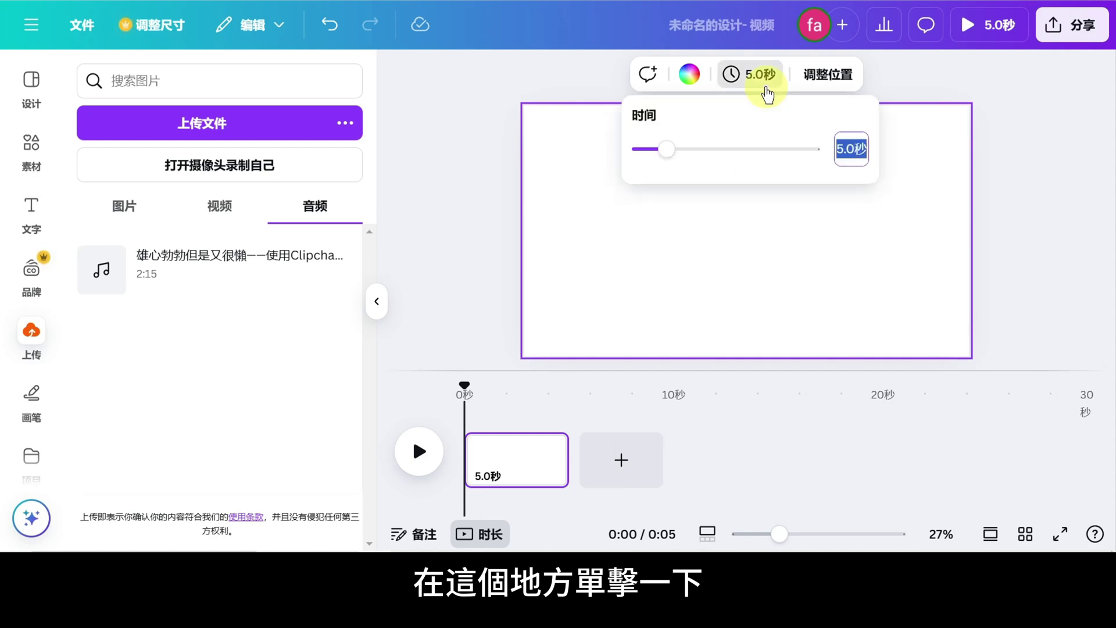
key("BackSpace")
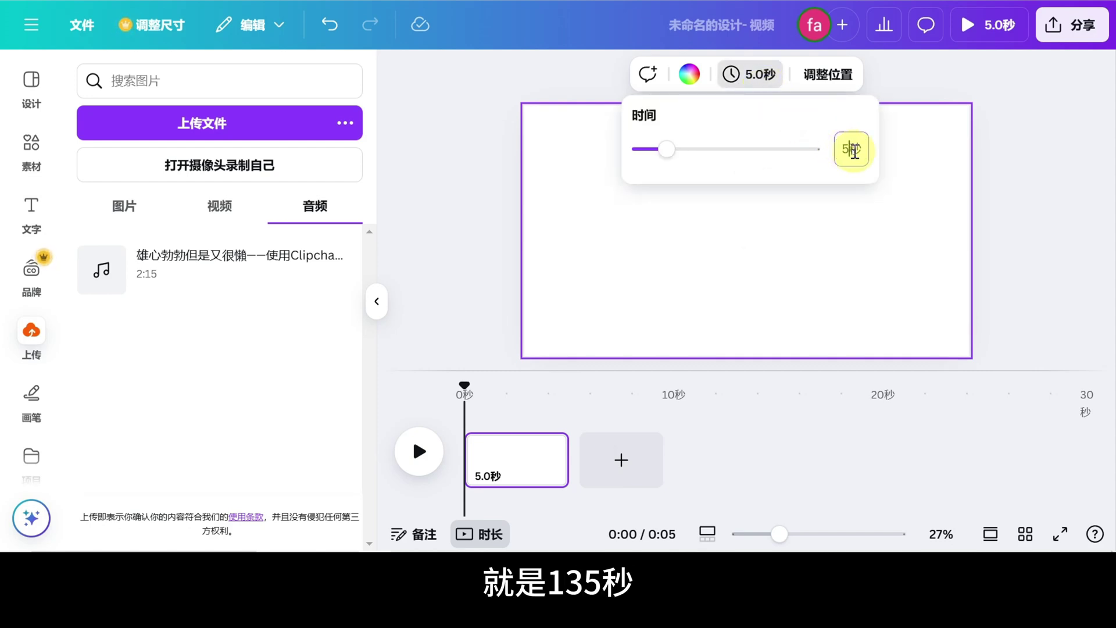
type("135")
key("Return")
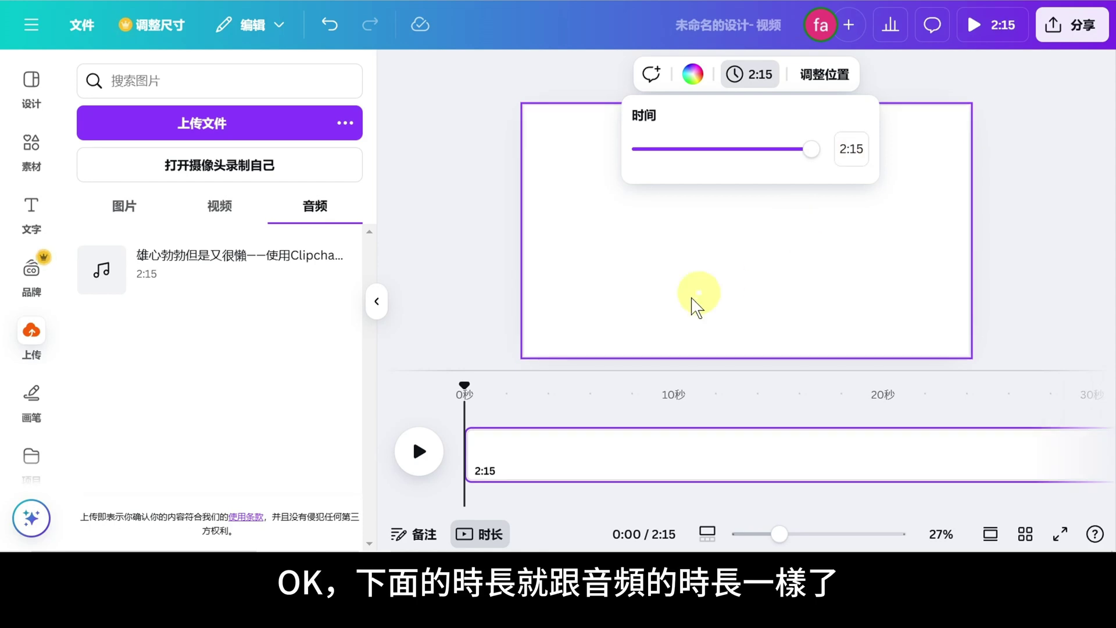
left_click(498, 496)
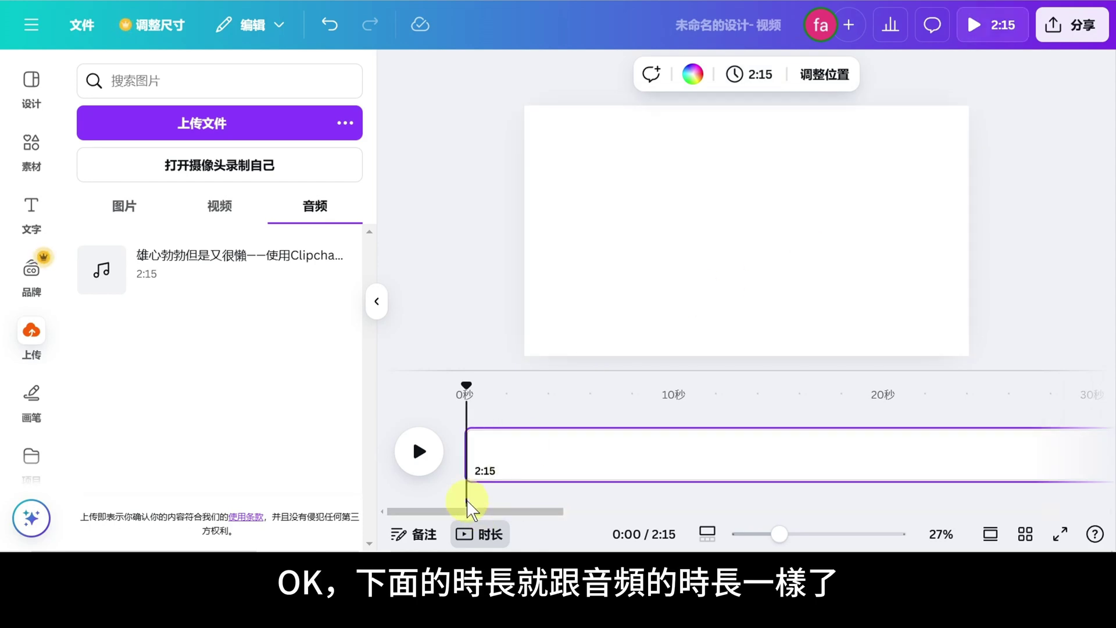
left_click(216, 265)
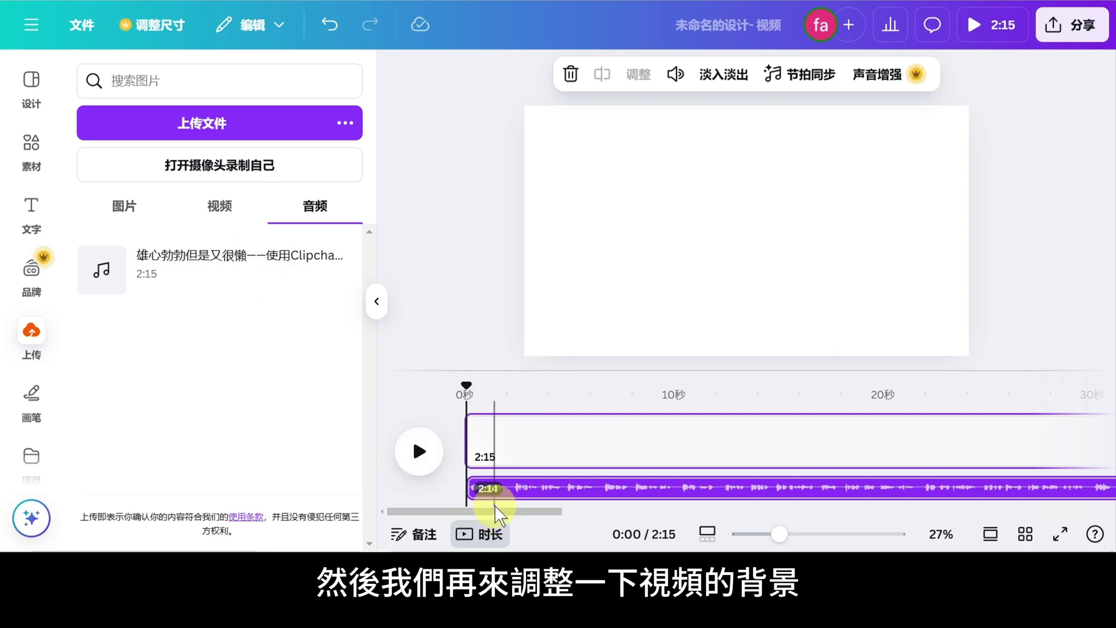
- Search the design elements for 背景 and show all matching illustrations
left_click(695, 212)
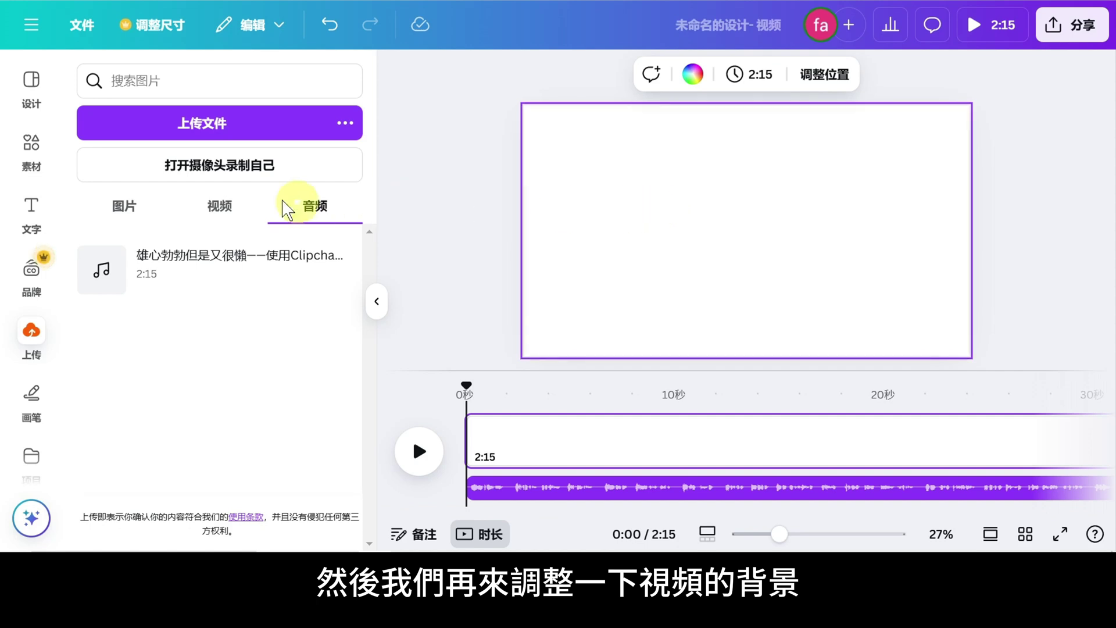
left_click(42, 155)
left_click(143, 79)
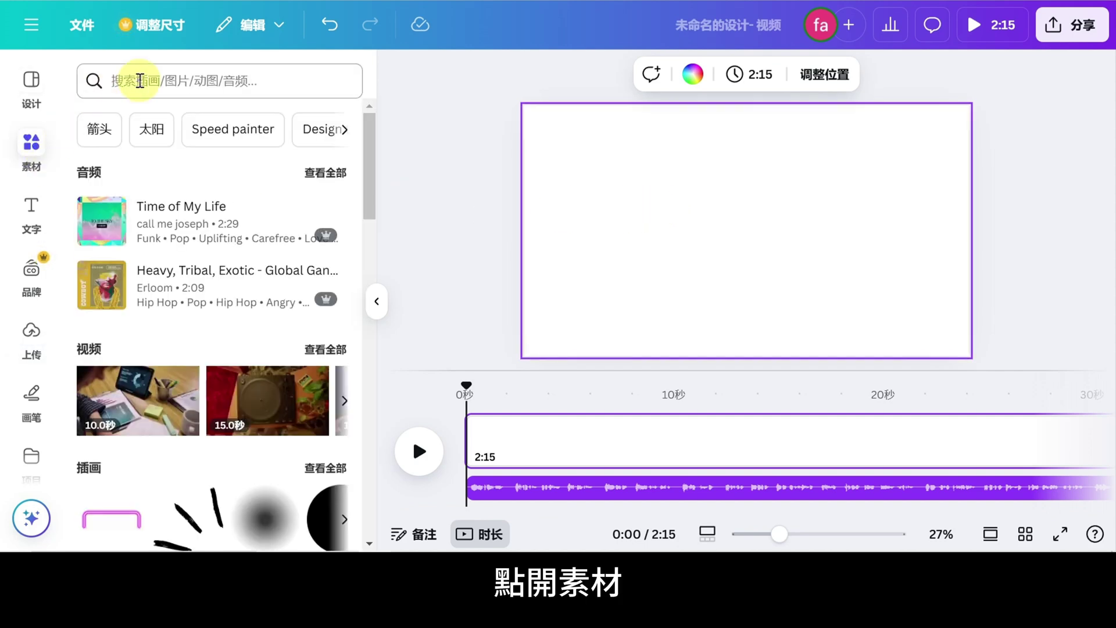
type("背景")
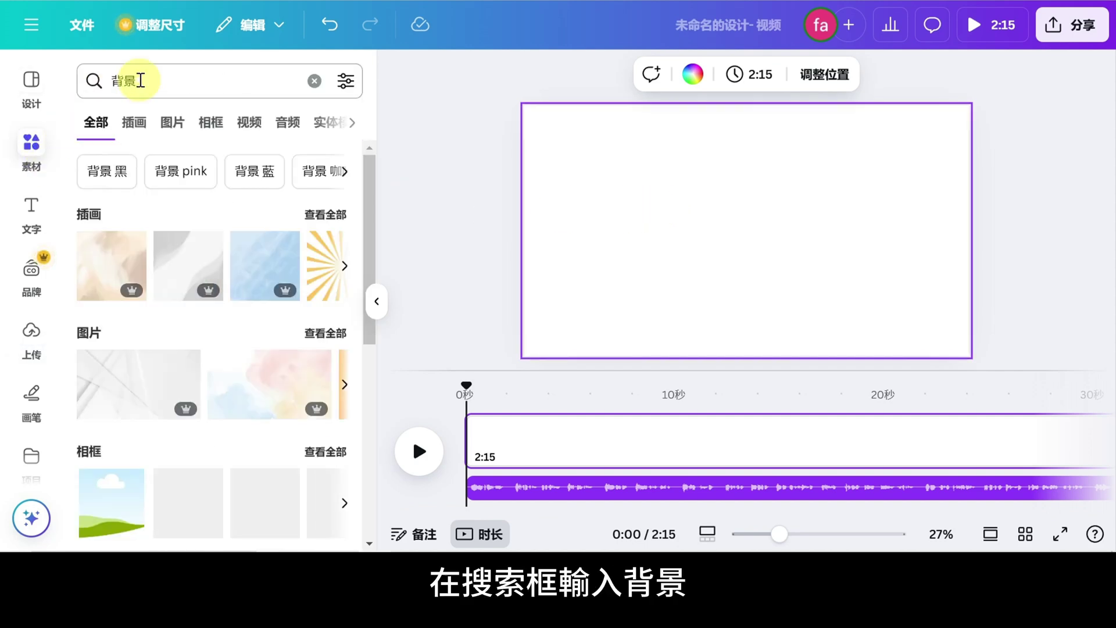
left_click(309, 217)
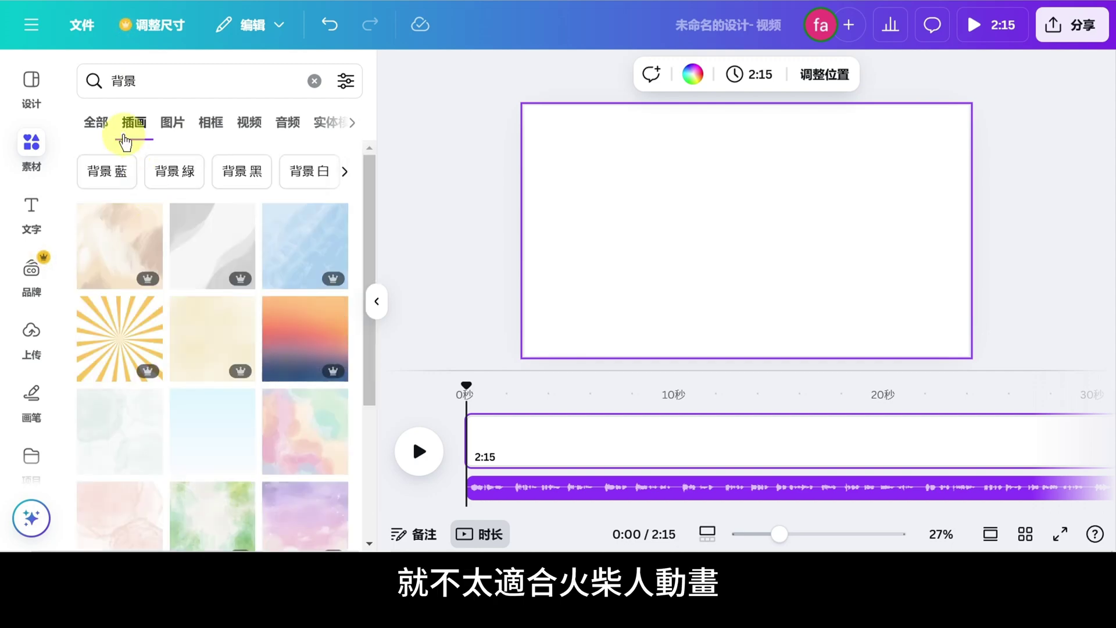
- Refine the illustration search to 紙質背景 and switch to the suggested Paper background search
left_click(112, 79)
type("紙質")
key("Return")
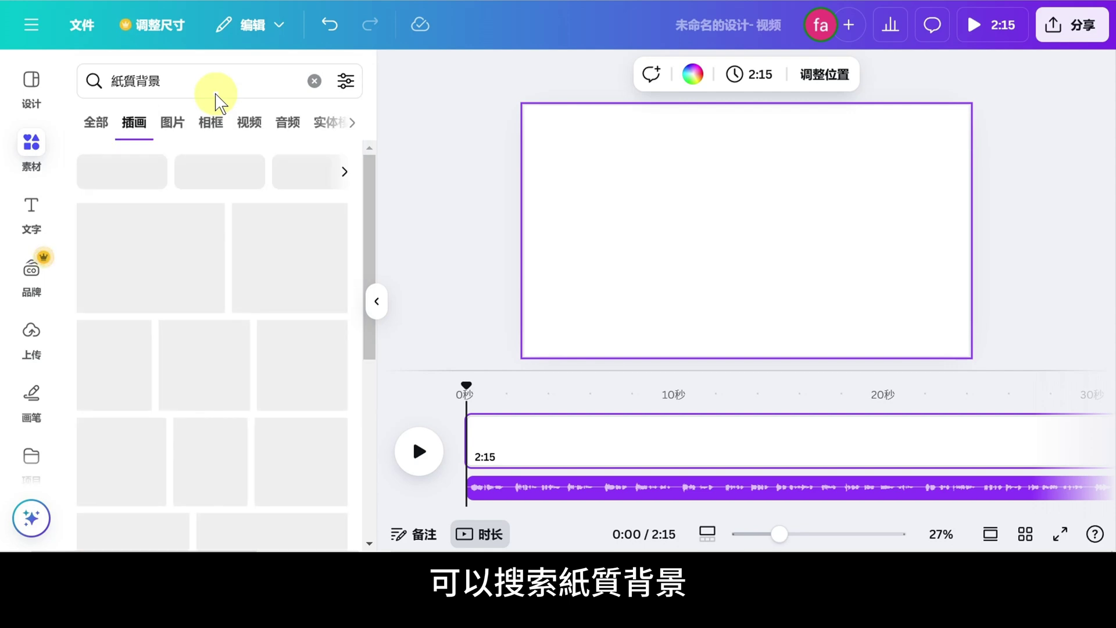
left_click(178, 178)
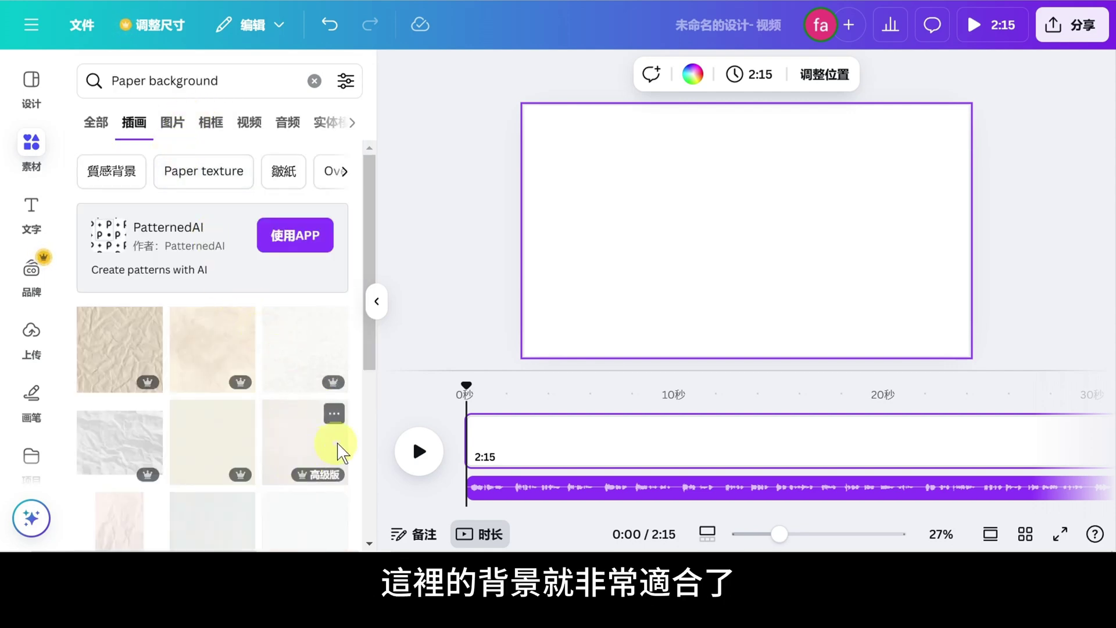
- Add a dark crumpled paper illustration and a plain off-white paper texture from the results to the page
scroll(361, 433, "down", 3)
scroll(361, 433, "down", 10)
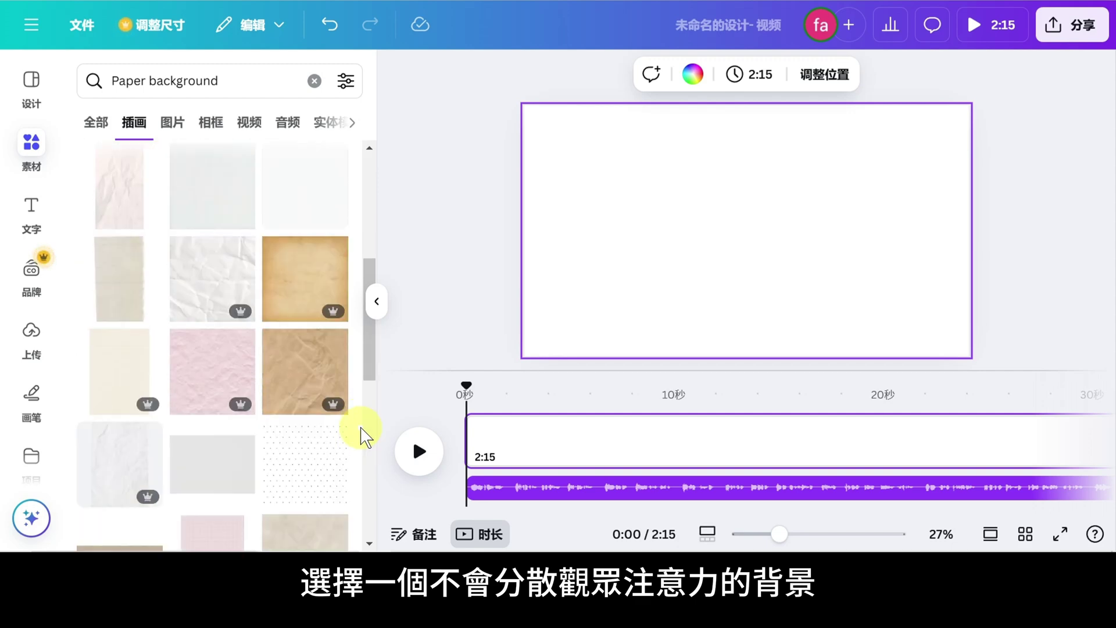
scroll(232, 392, "up", 2)
left_click(232, 391)
scroll(233, 392, "up", 8)
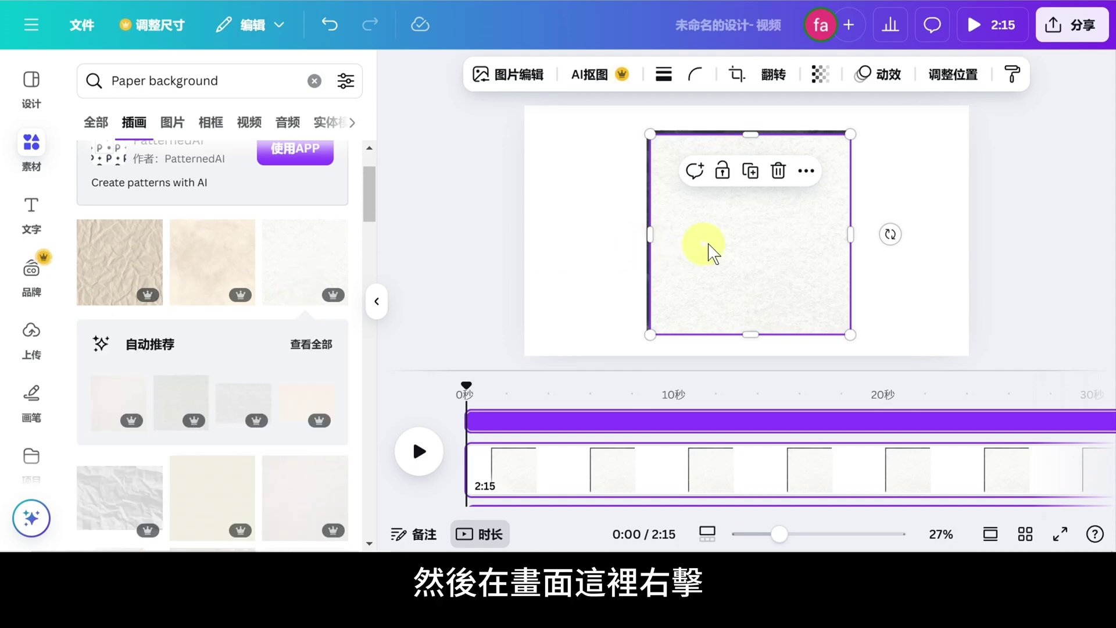
- Set the off-white paper texture as the page background and delete the dark crumpled paper image
right_click(780, 238)
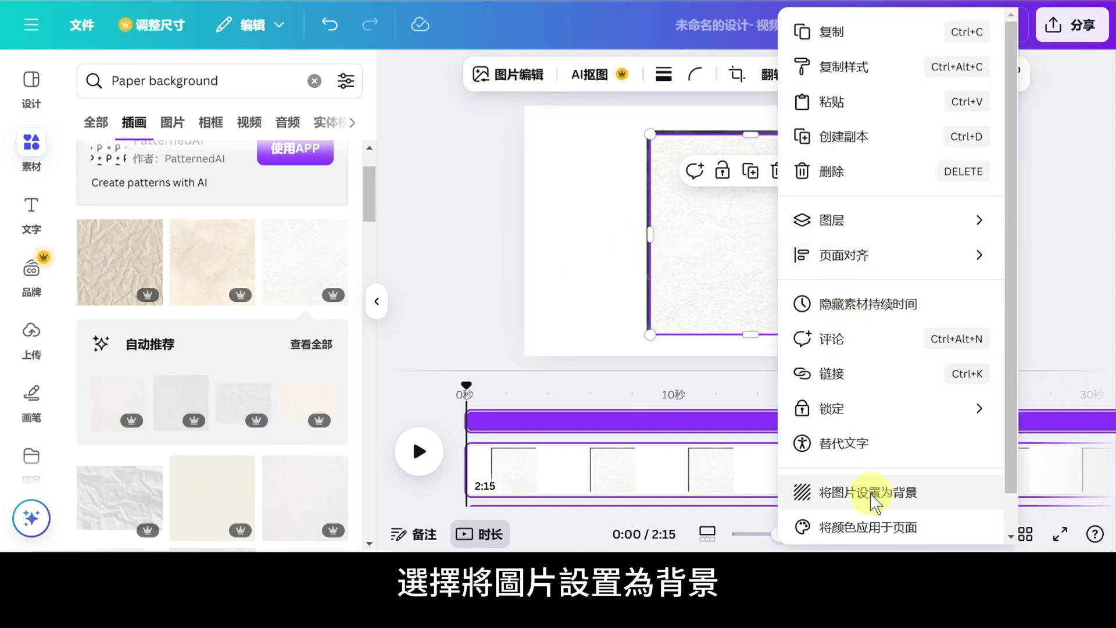
left_click(923, 495)
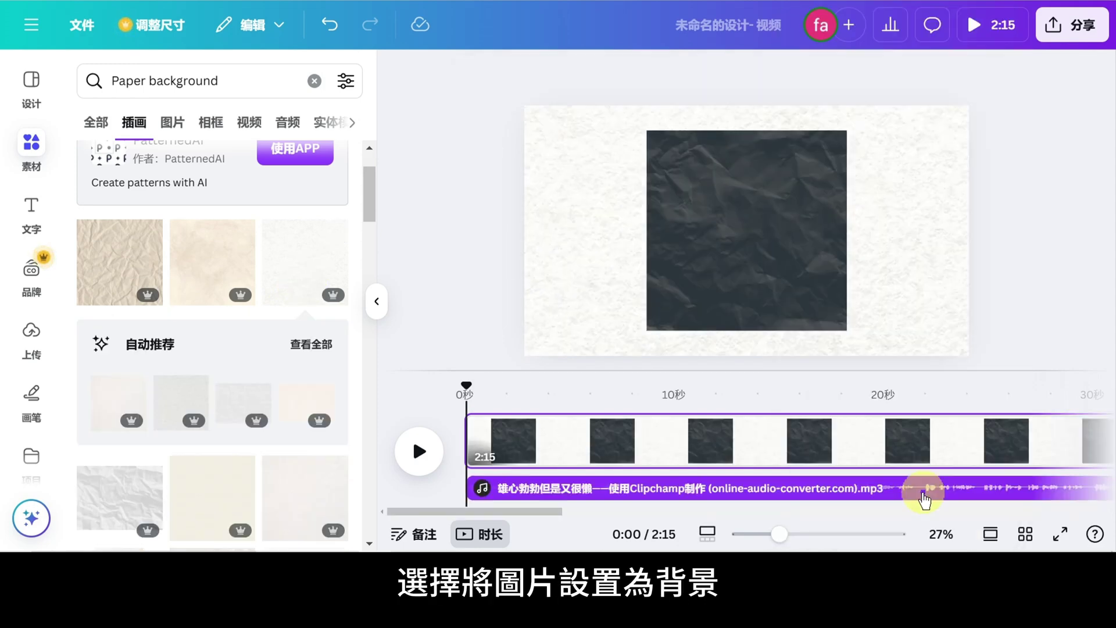
left_click(777, 245)
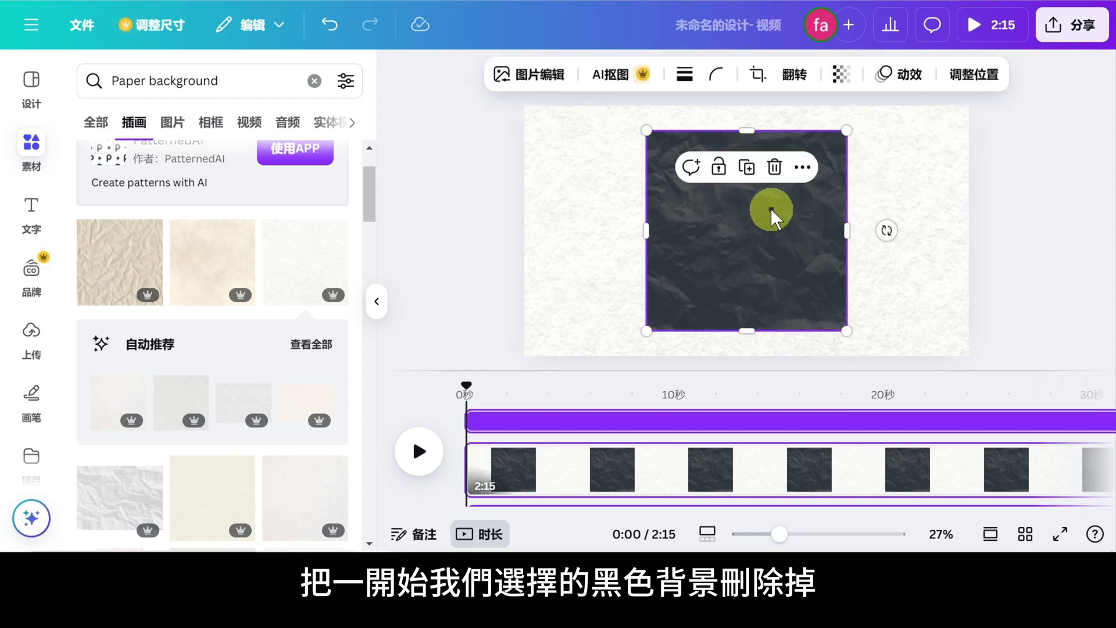
left_click(775, 168)
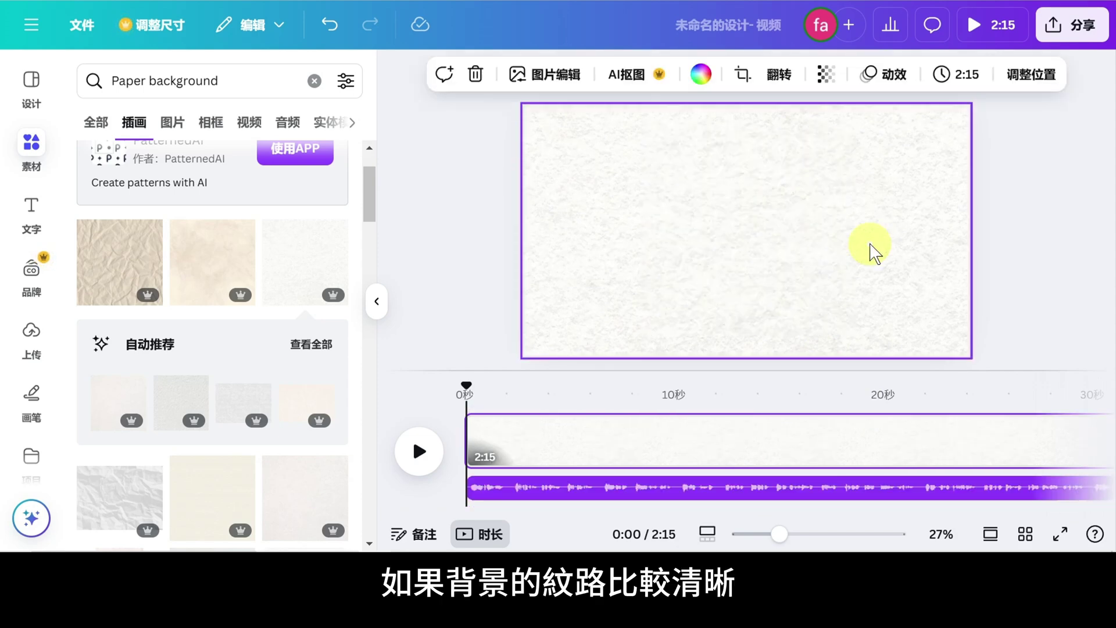
- Set the paper background's transparency value to 80
left_click(827, 88)
left_click_drag(870, 145, 840, 146)
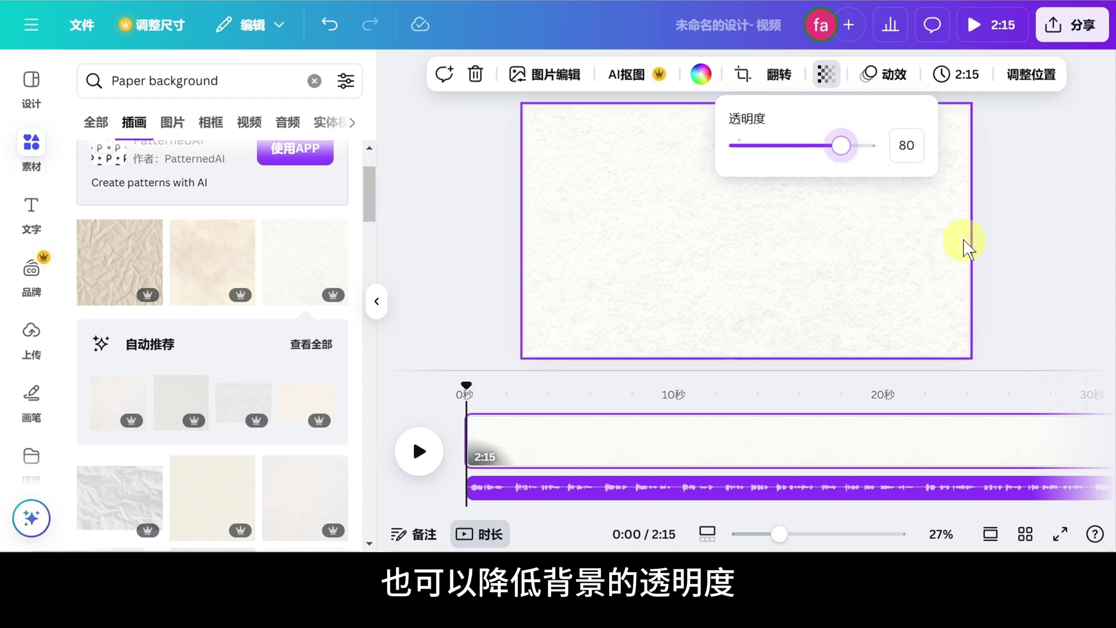
left_click(1010, 257)
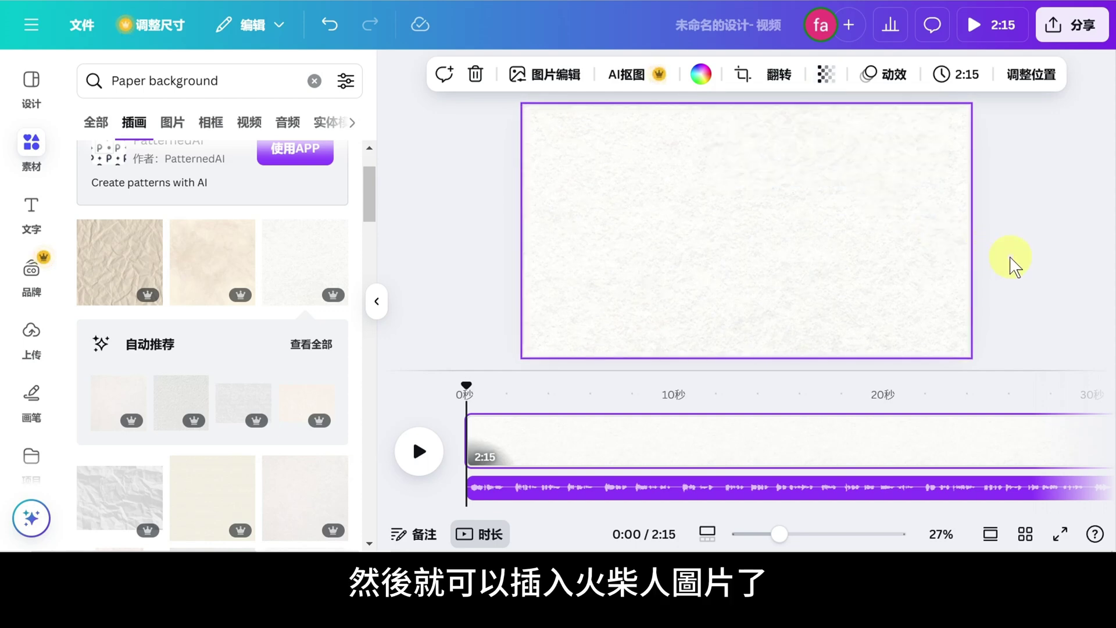
- Replace the elements search with stick person and show all matching illustrations
left_click(314, 82)
type("sti")
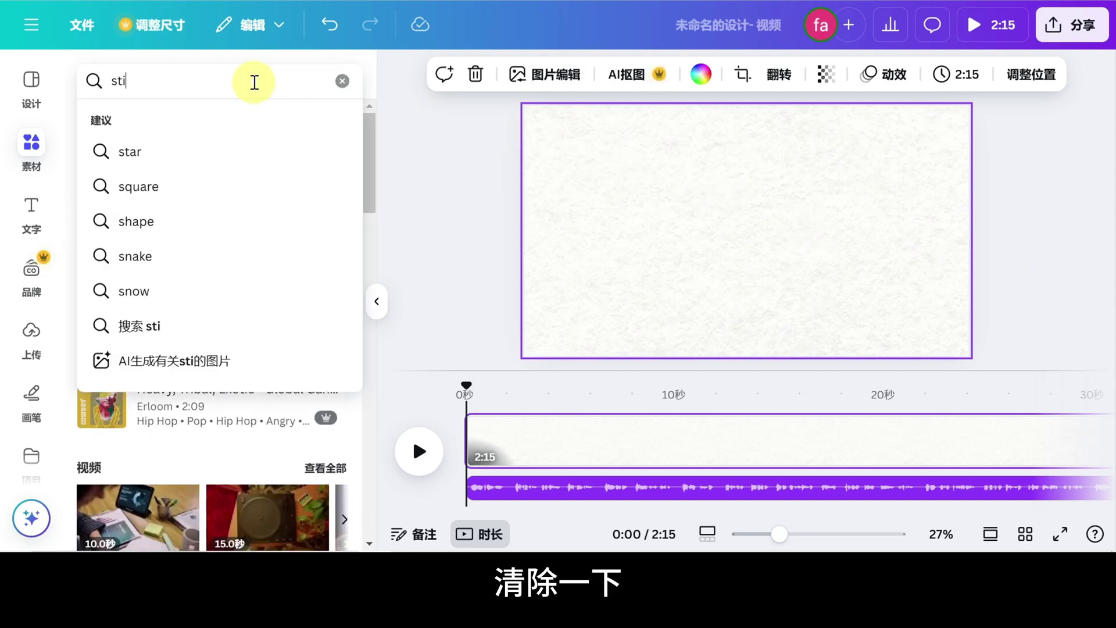
type("ck person")
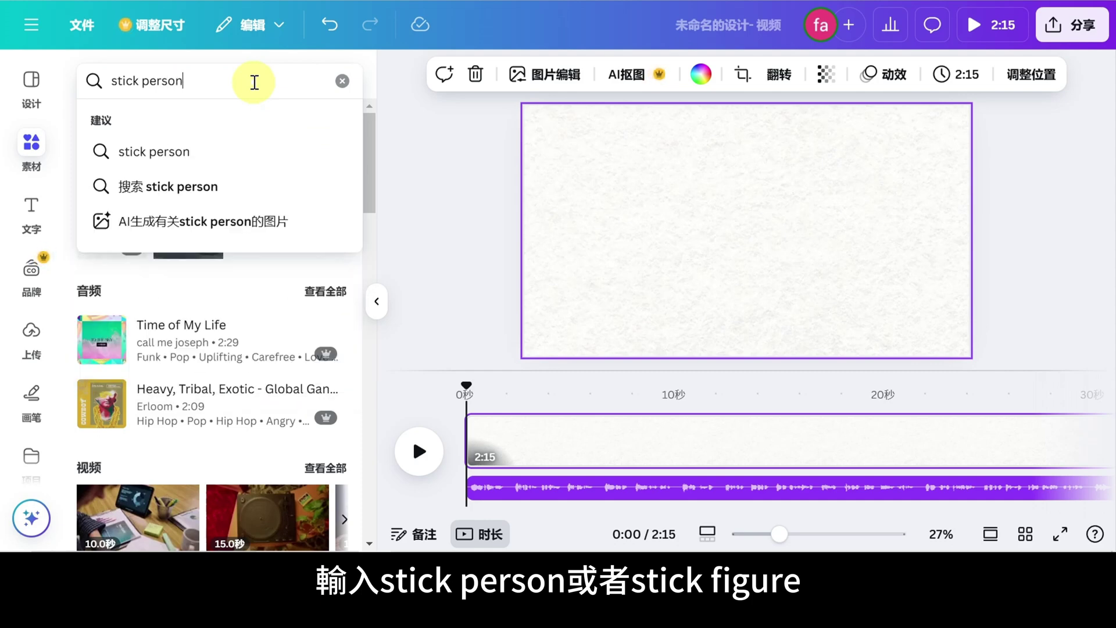
key("Return")
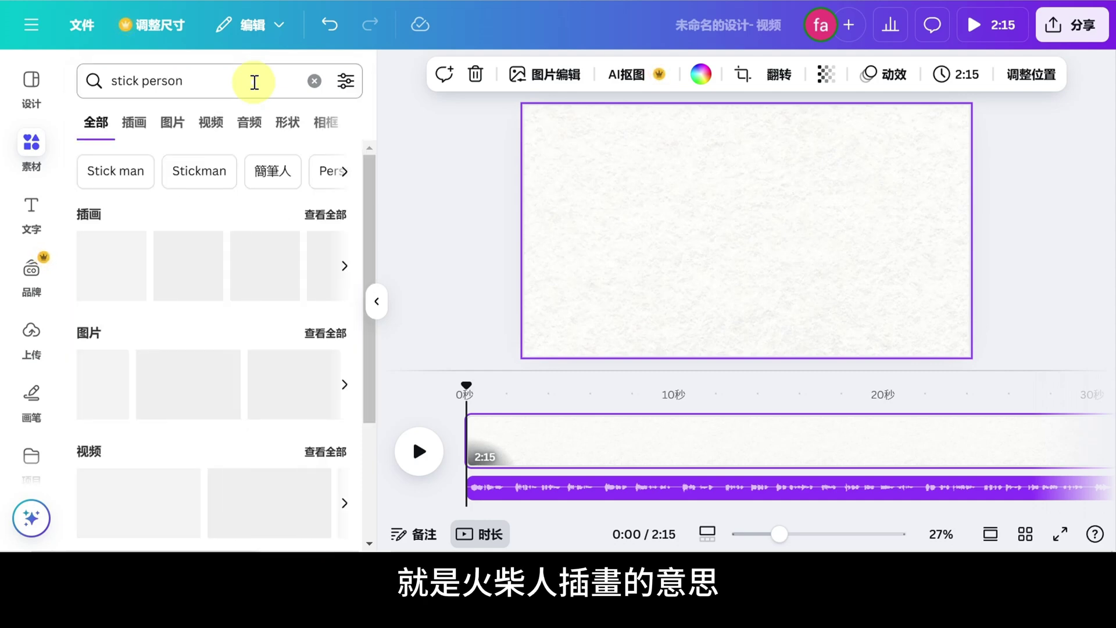
left_click(320, 222)
- Open the details of the stick figure looking through a wall hole and show all illustrations by its creator
scroll(320, 222, "down", 3)
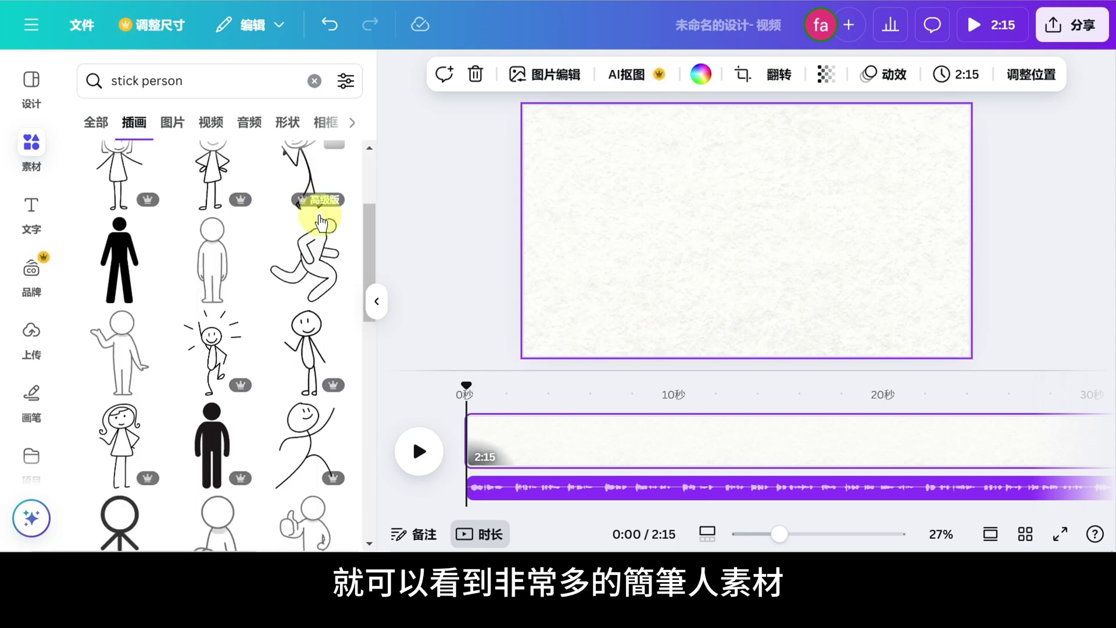
scroll(320, 221, "down", 6)
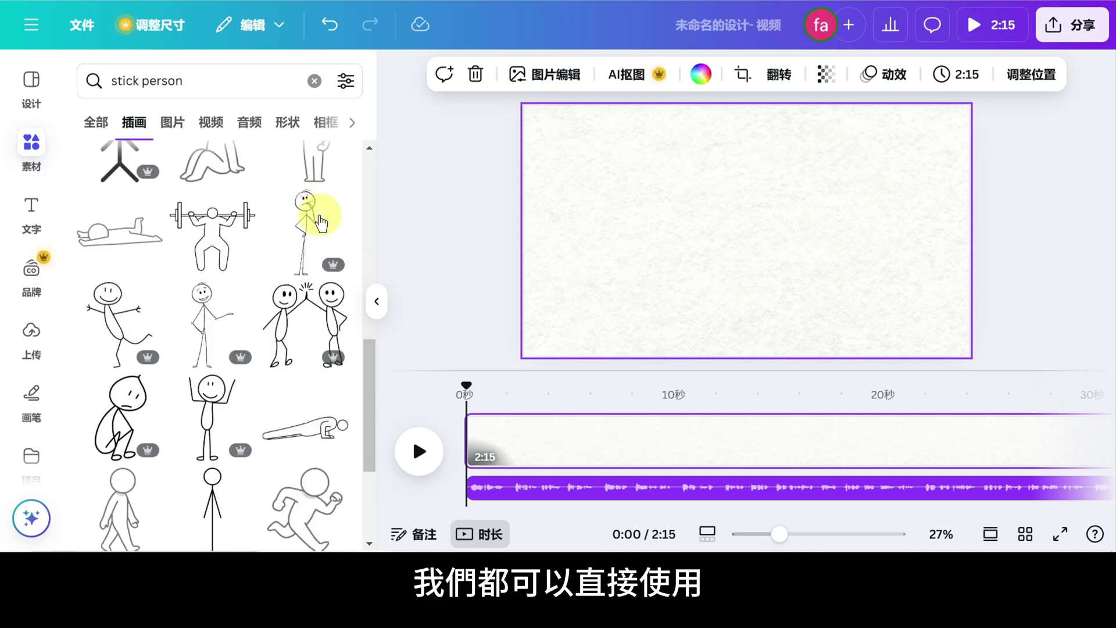
scroll(320, 222, "down", 4)
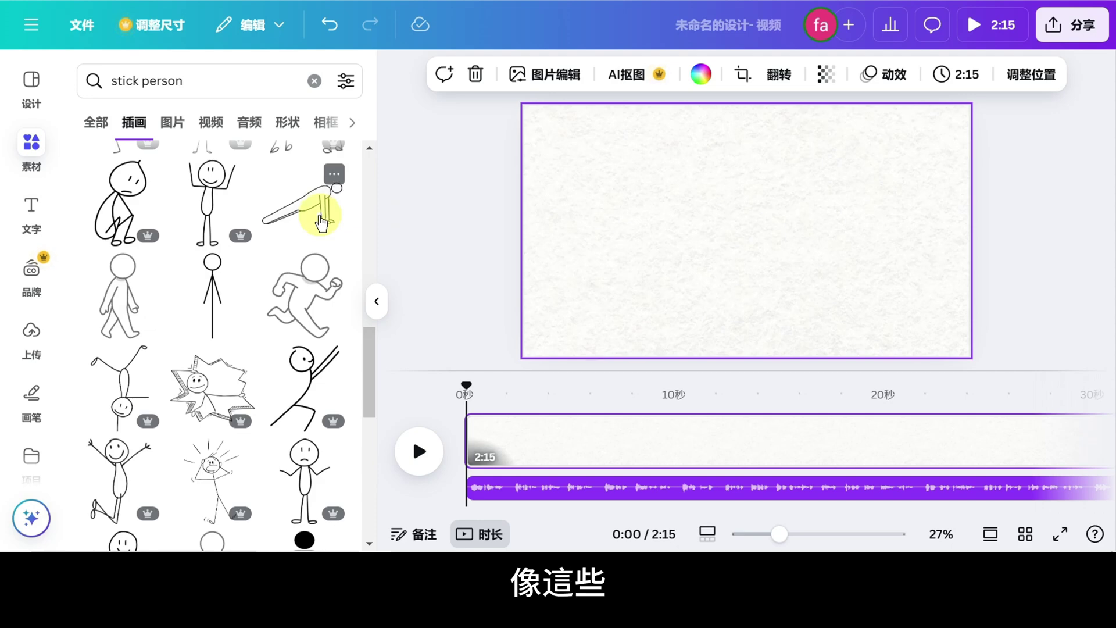
mouse_move(254, 244)
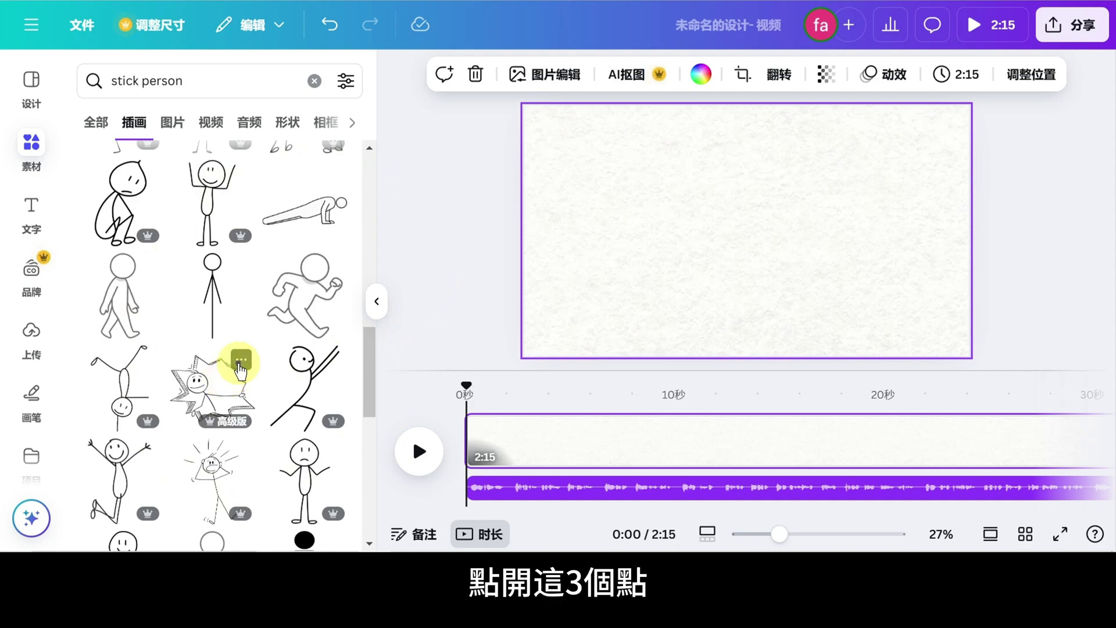
left_click(240, 359)
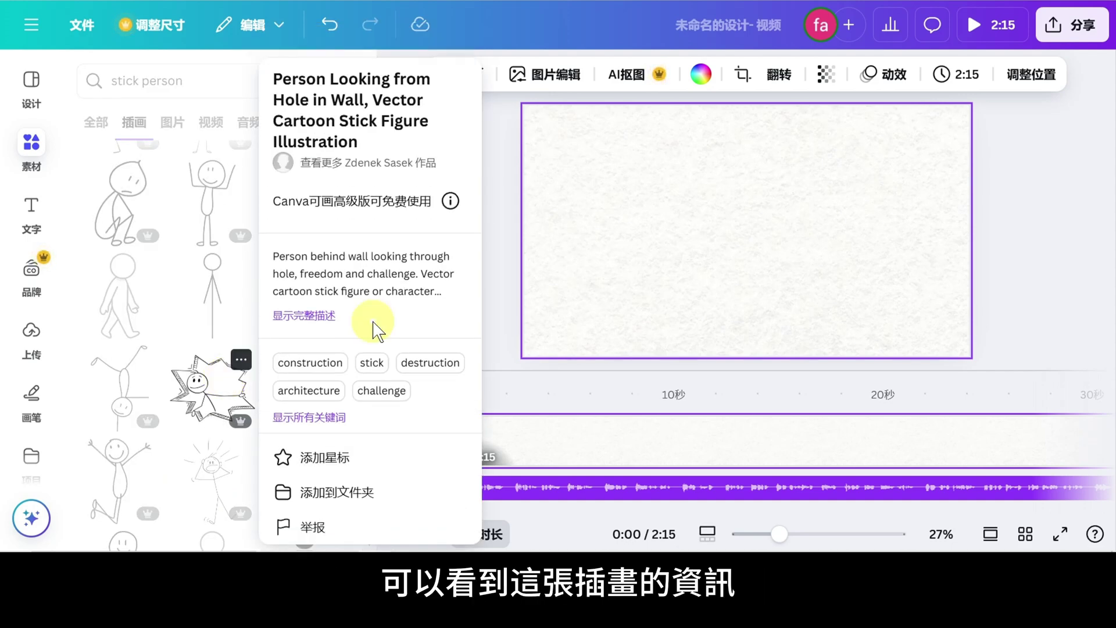
left_click(360, 164)
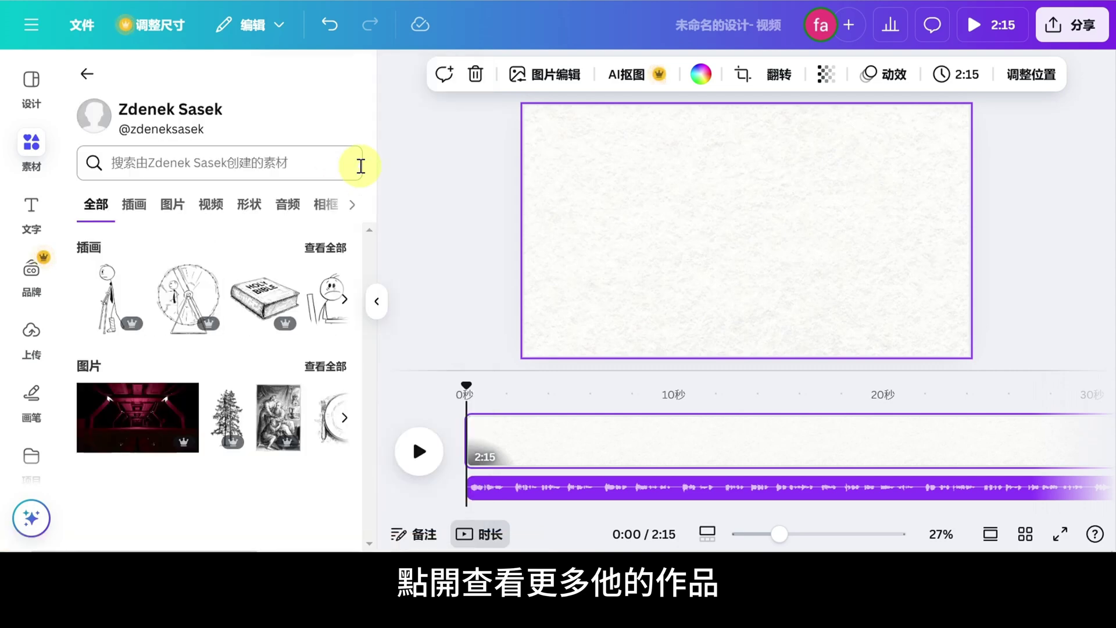
left_click(328, 245)
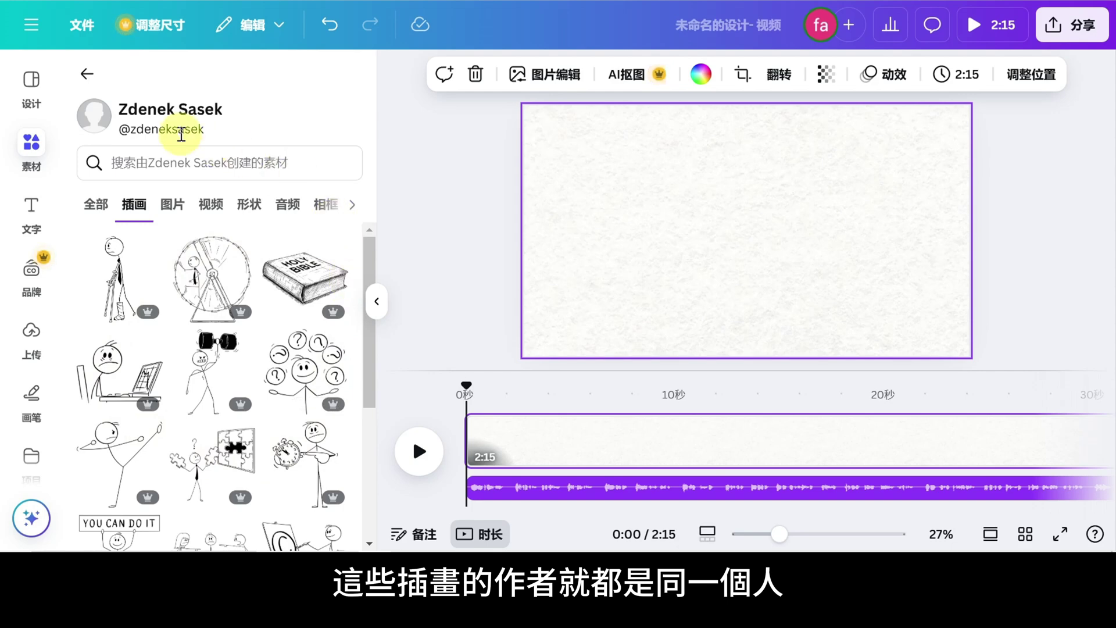
- Browse the creator's illustrations for stick figures in a consistent drawing style
scroll(368, 250, "down", 2)
scroll(369, 249, "down", 2)
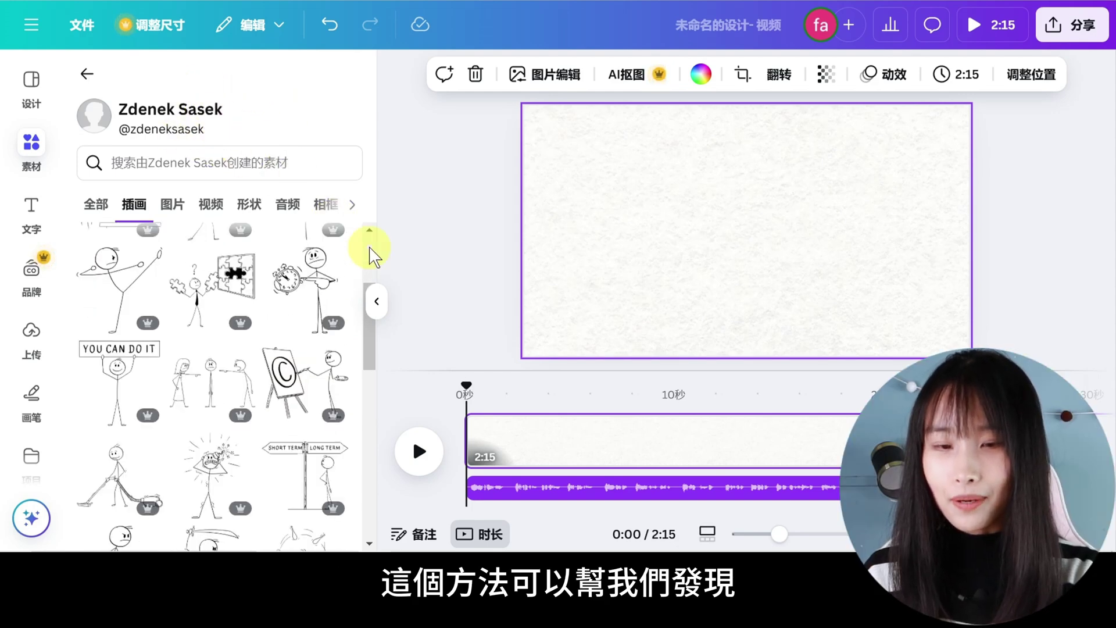
scroll(368, 249, "down", 2)
scroll(370, 250, "down", 2)
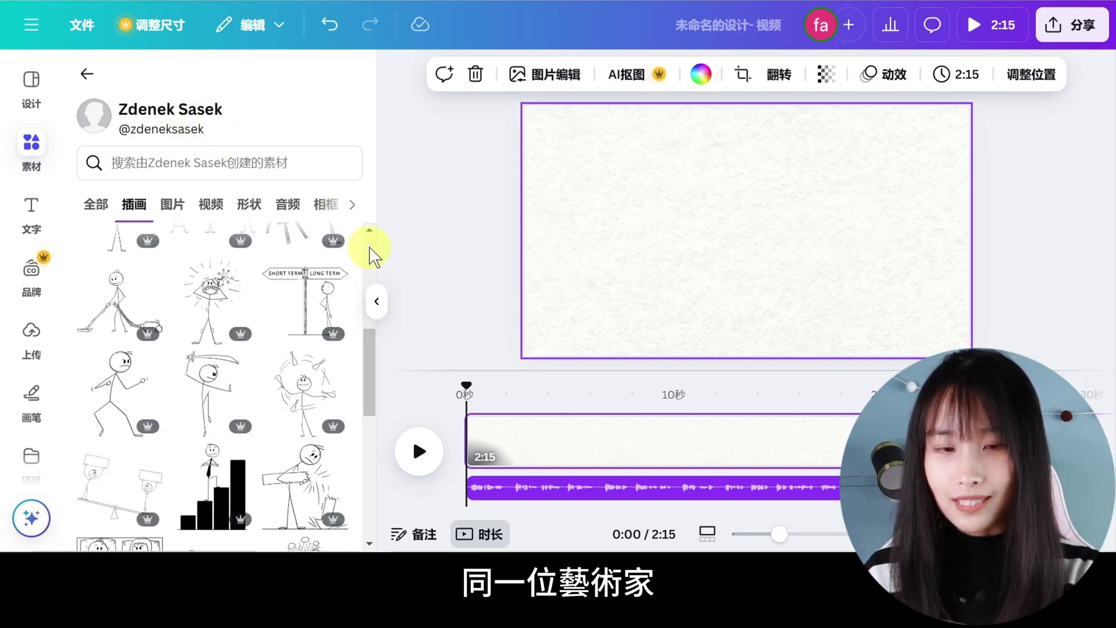
scroll(371, 250, "down", 2)
scroll(370, 250, "down", 3)
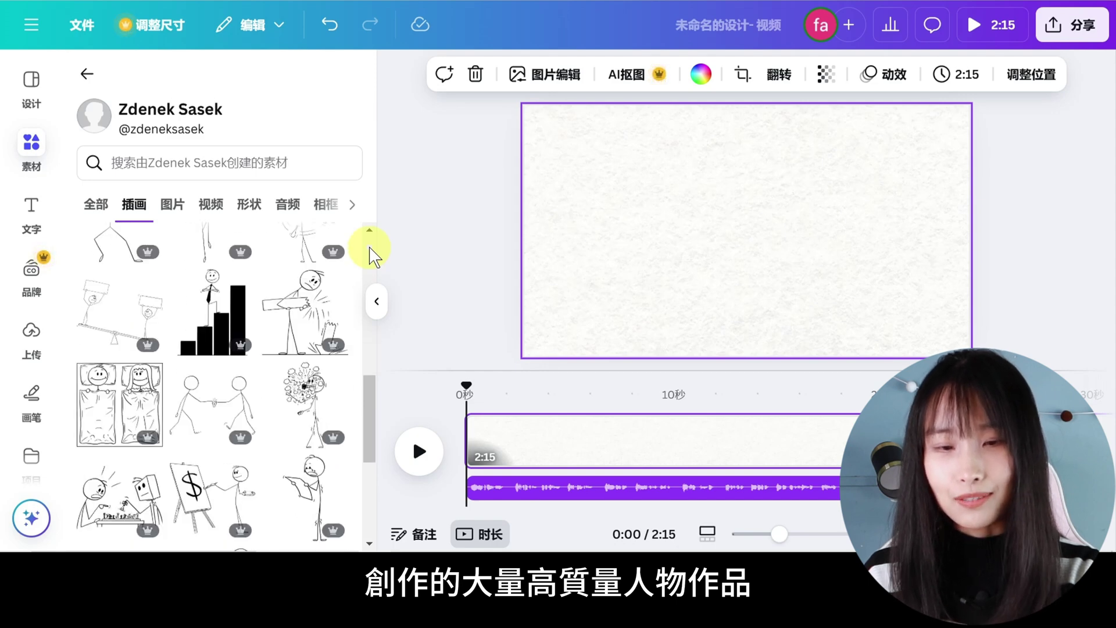
scroll(370, 250, "down", 2)
scroll(370, 250, "down", 1)
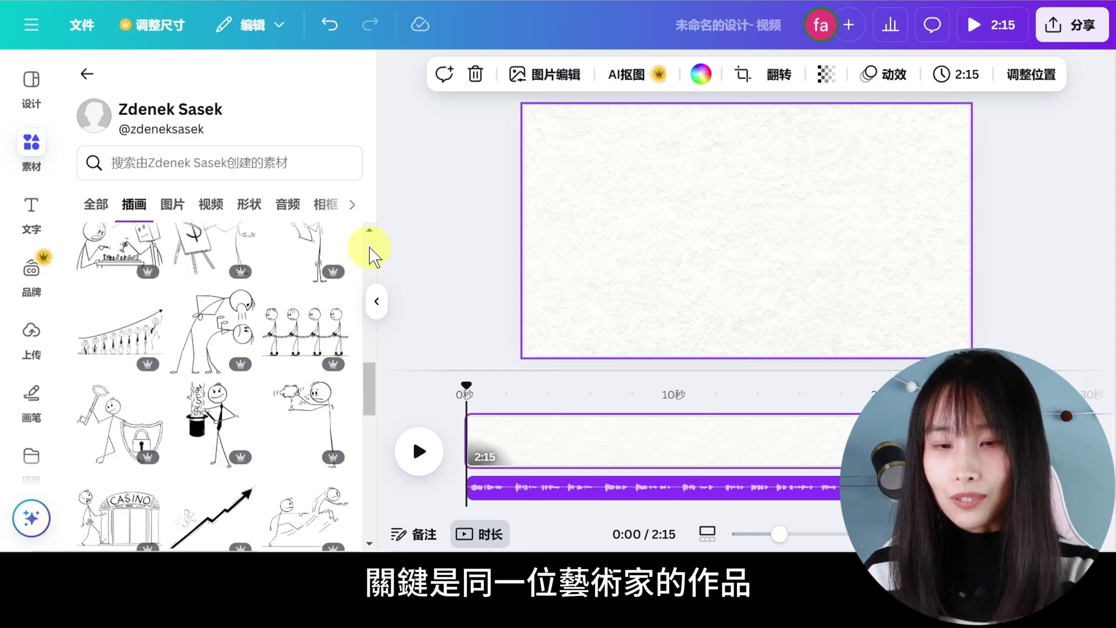
- Look further through the same creator's stick-figure illustrations to check that the characters share one drawing style
scroll(370, 250, "down", 1)
scroll(370, 250, "down", 1)
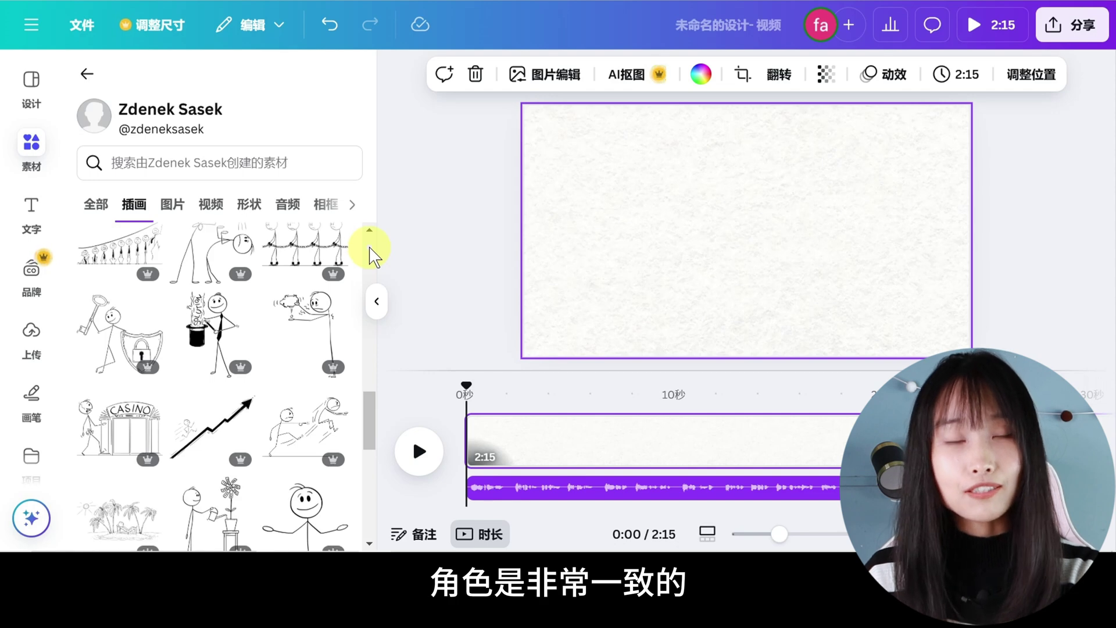
scroll(370, 250, "down", 1)
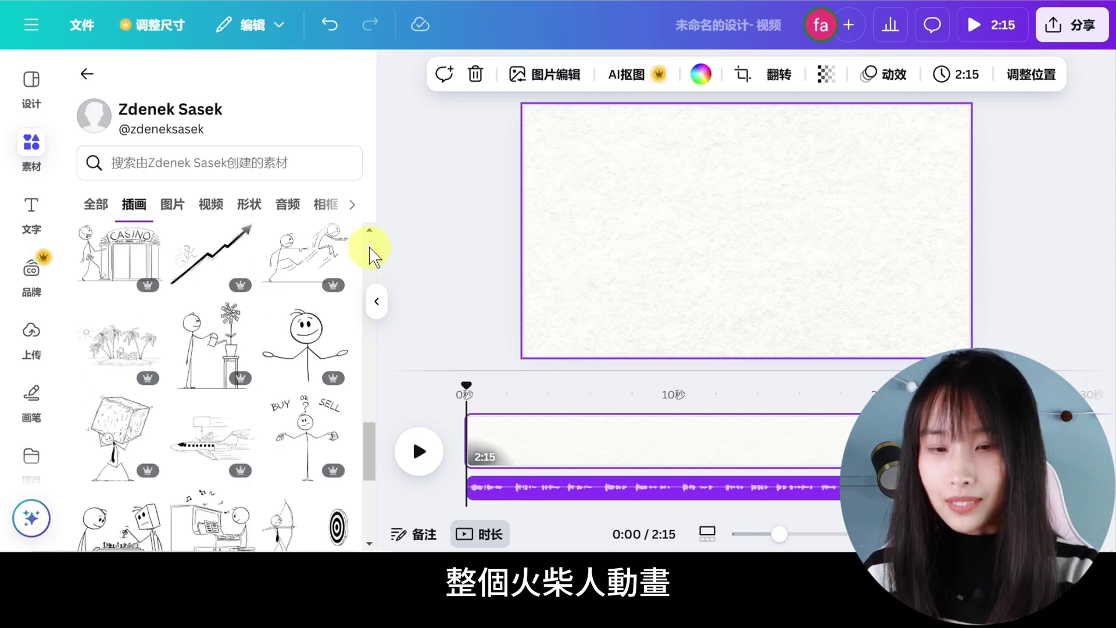
scroll(370, 250, "down", 1)
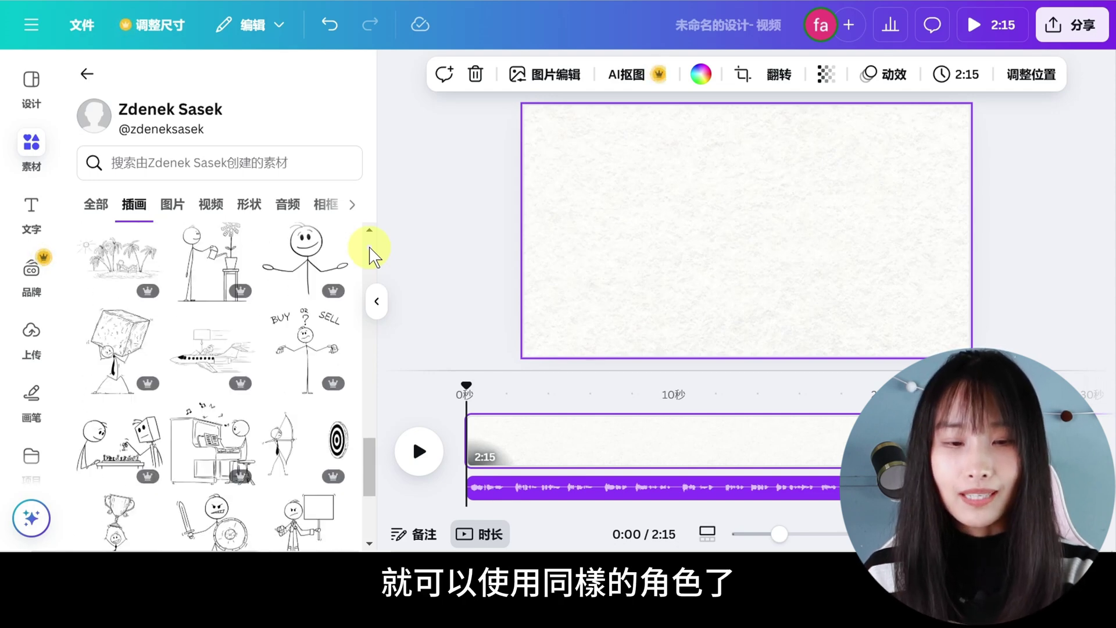
scroll(371, 250, "down", 1)
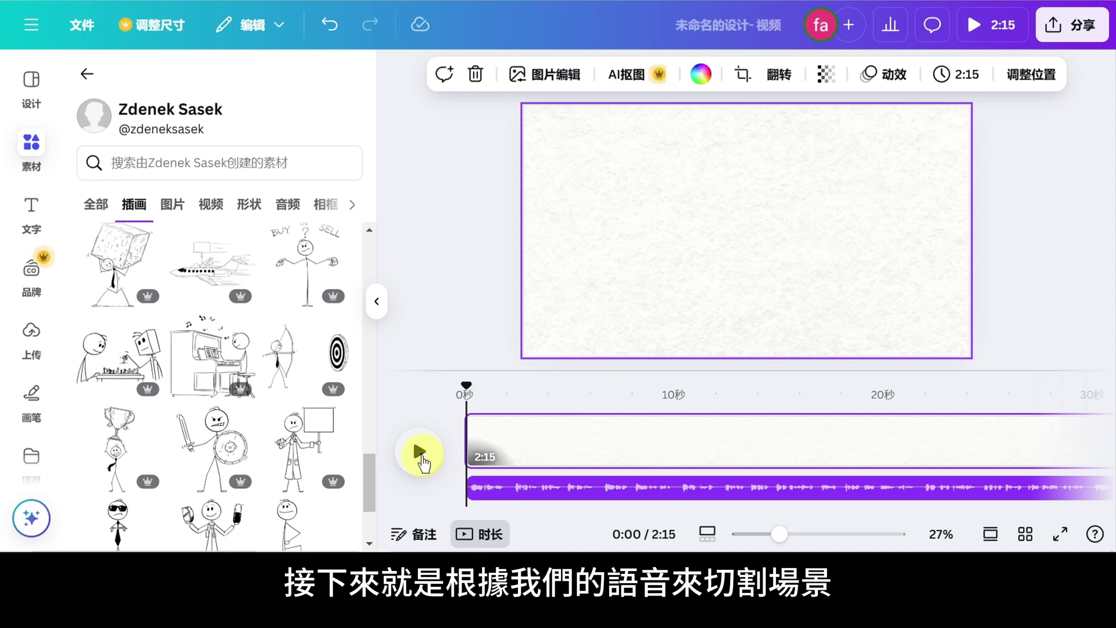
- Play the voiceover through its first sentence and split the paper page there, giving a first scene of 6.3 seconds
left_click(419, 453)
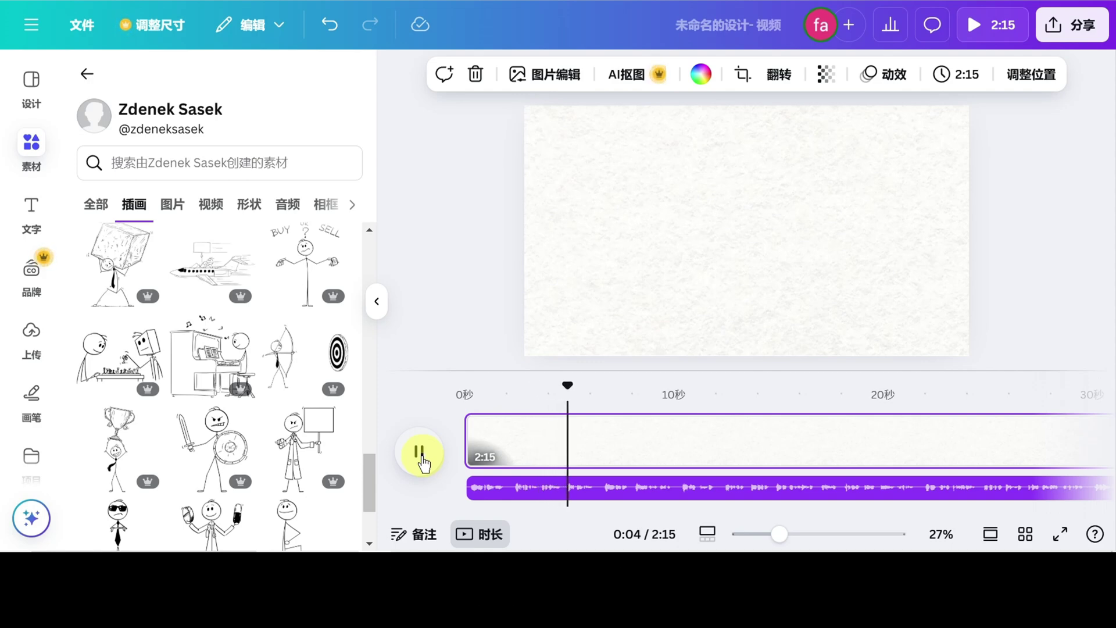
key("space")
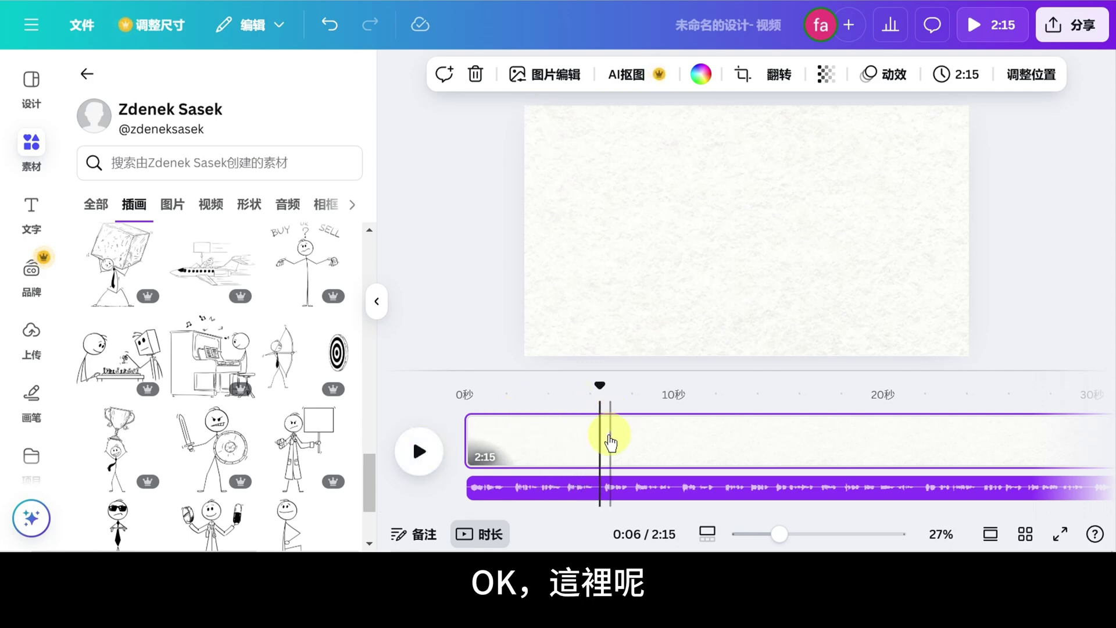
left_click(600, 406)
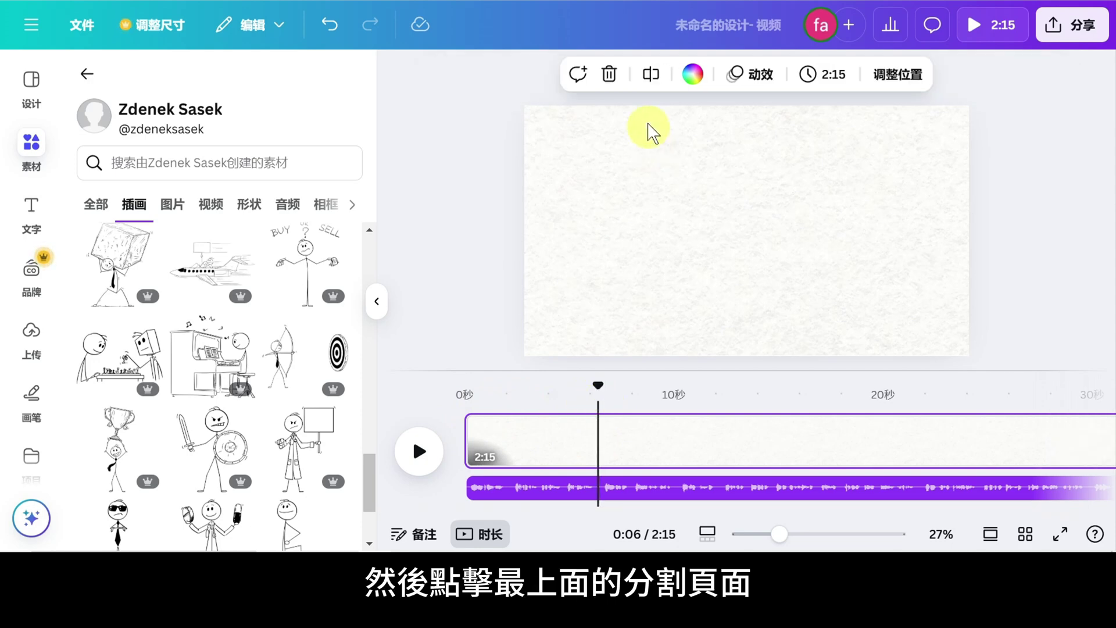
left_click(649, 81)
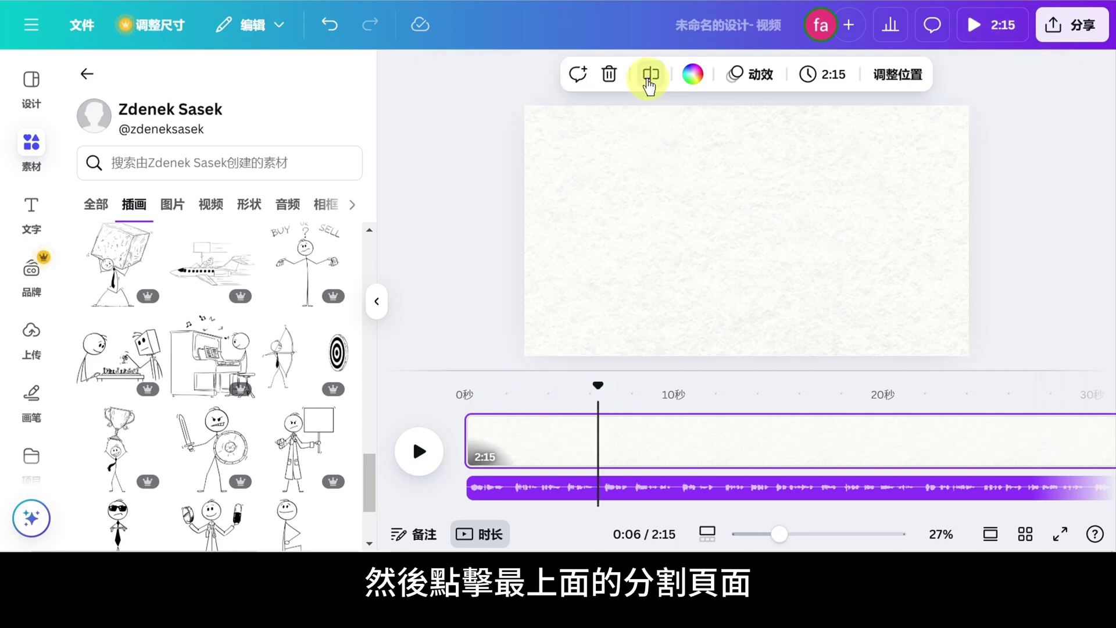
left_click(539, 440)
left_click(465, 400)
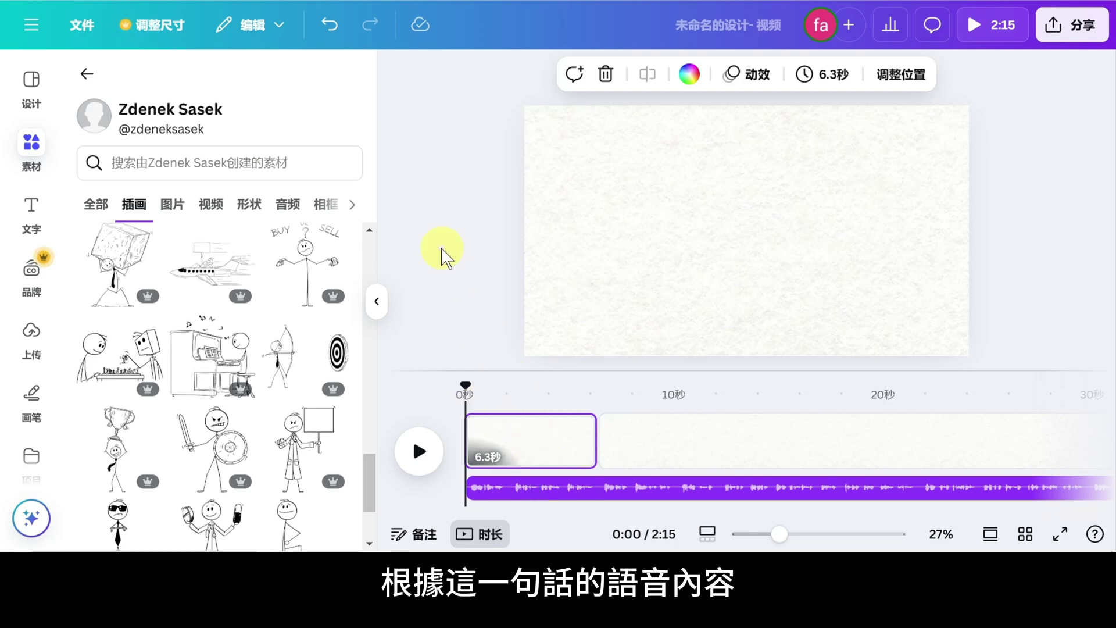
- Search the creator's illustrations for 煩惱, and replace that search with unhappy
left_click(313, 162)
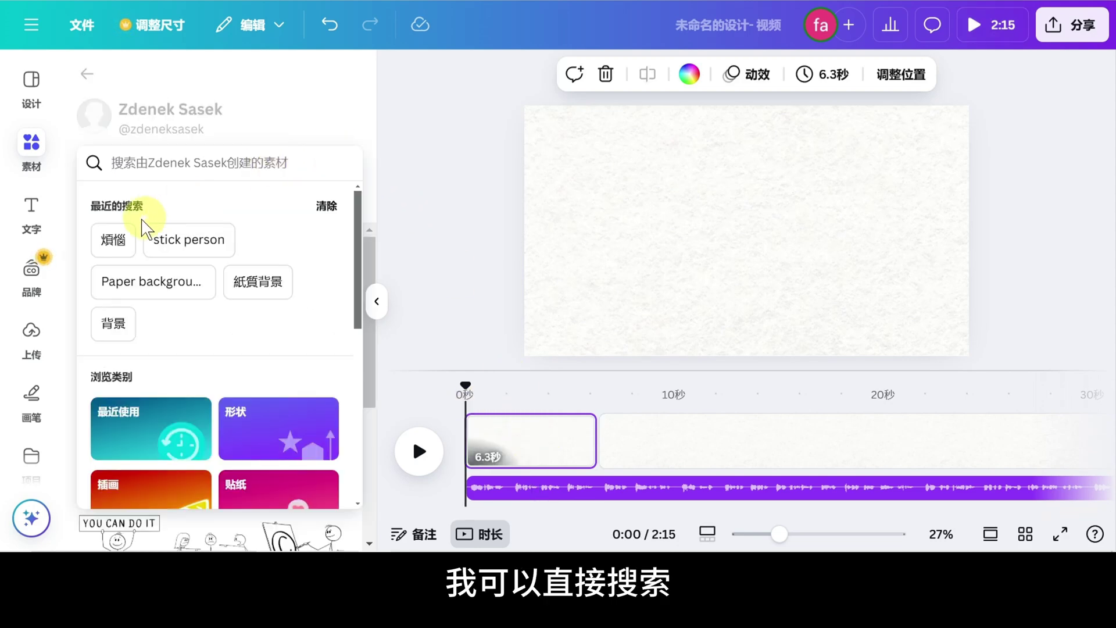
left_click(112, 239)
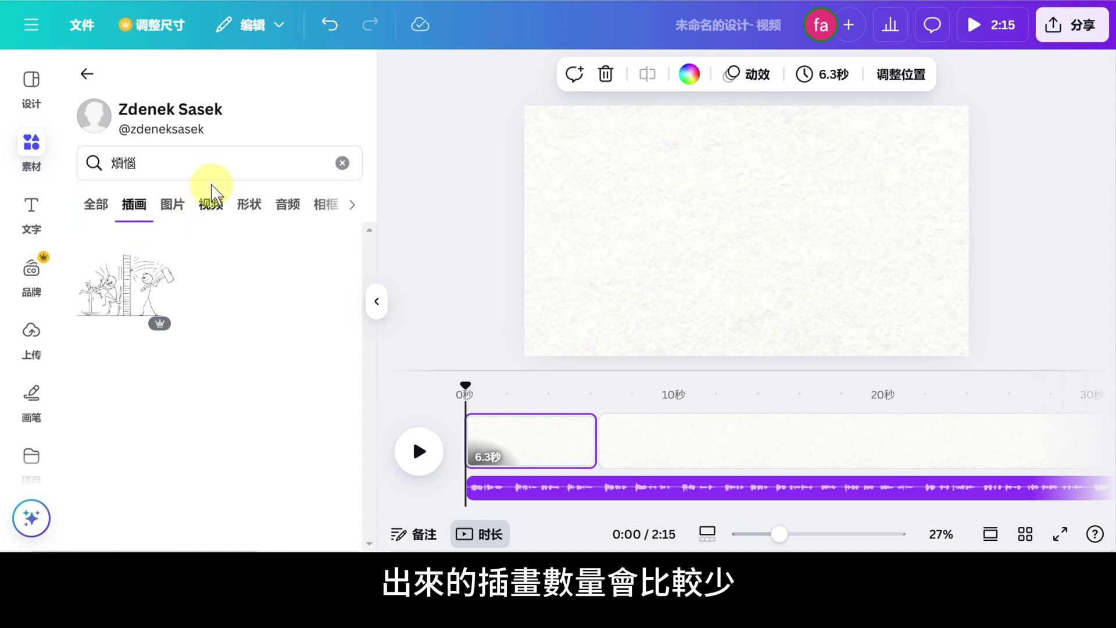
left_click(236, 170)
key("BackSpace")
key("BackSpace")
type("un")
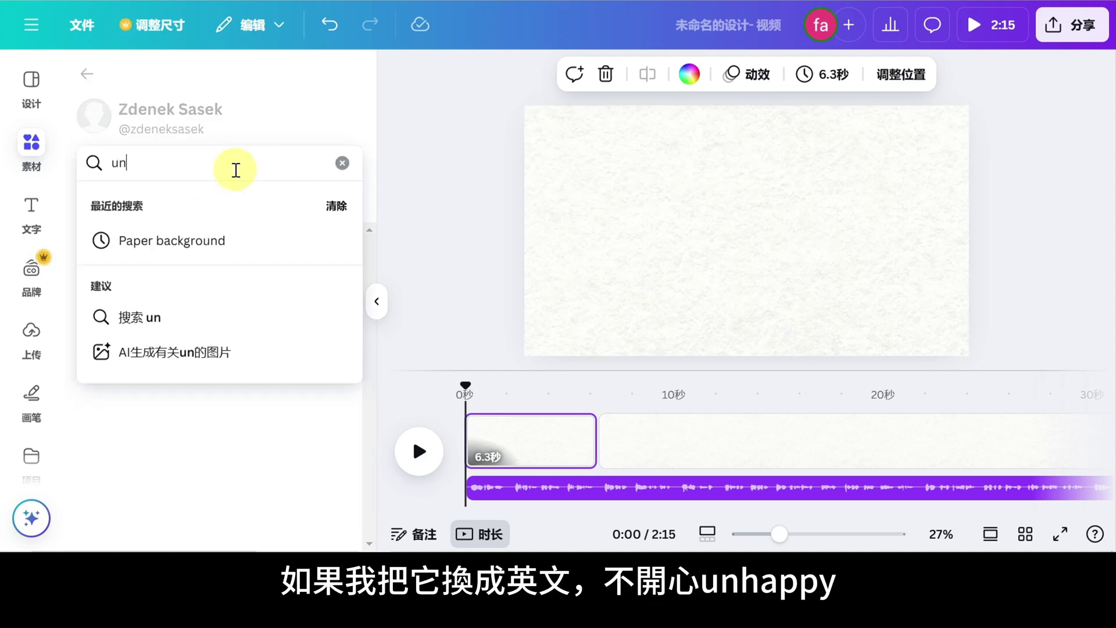
type("happy")
key("Return")
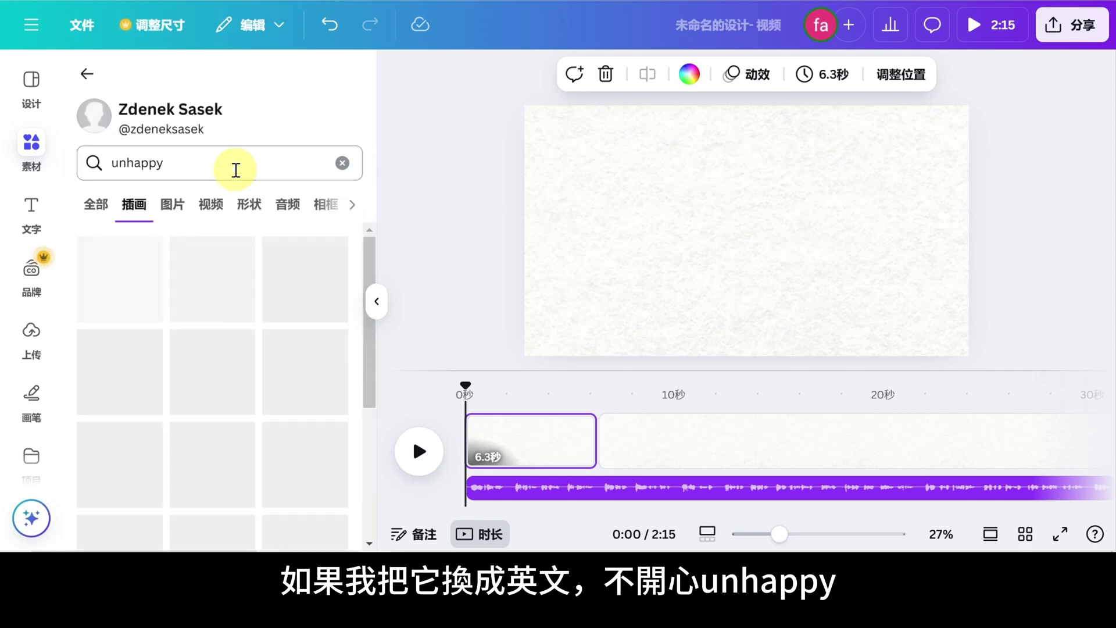
- Add the illustration of the sad figure sitting on a rock in grass to the first scene, enlarged and centred on the page
scroll(343, 257, "down", 10)
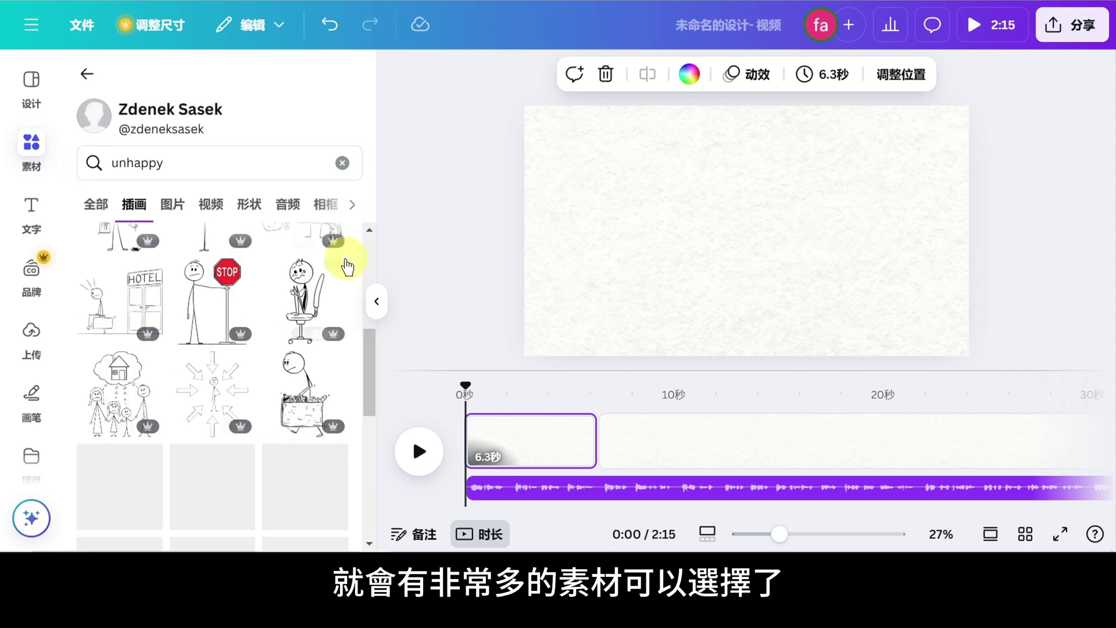
scroll(352, 267, "down", 5)
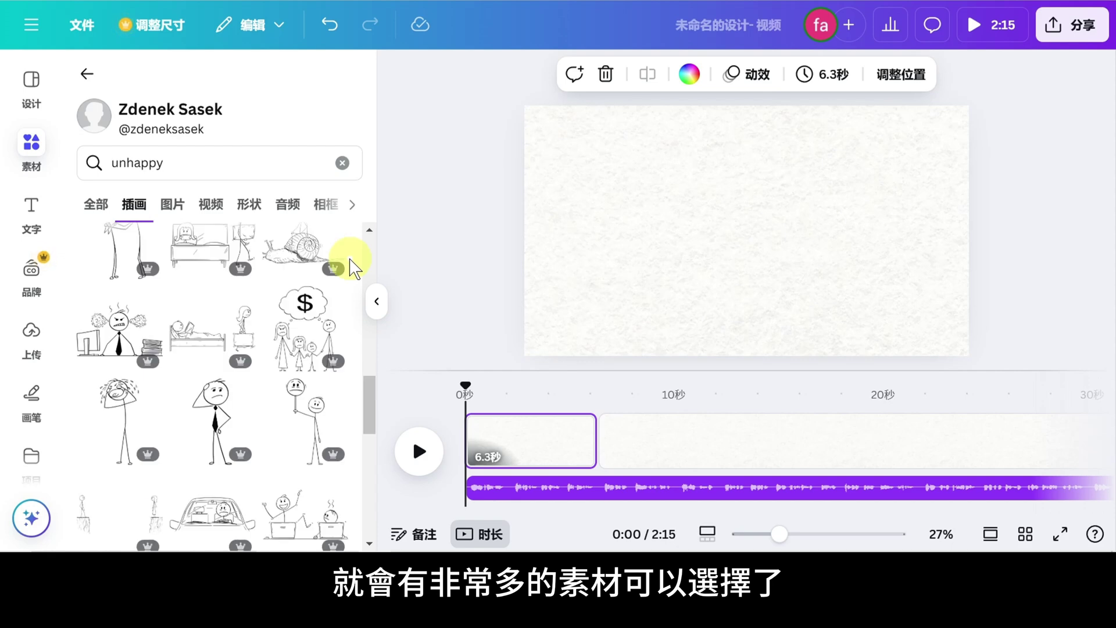
scroll(352, 267, "down", 10)
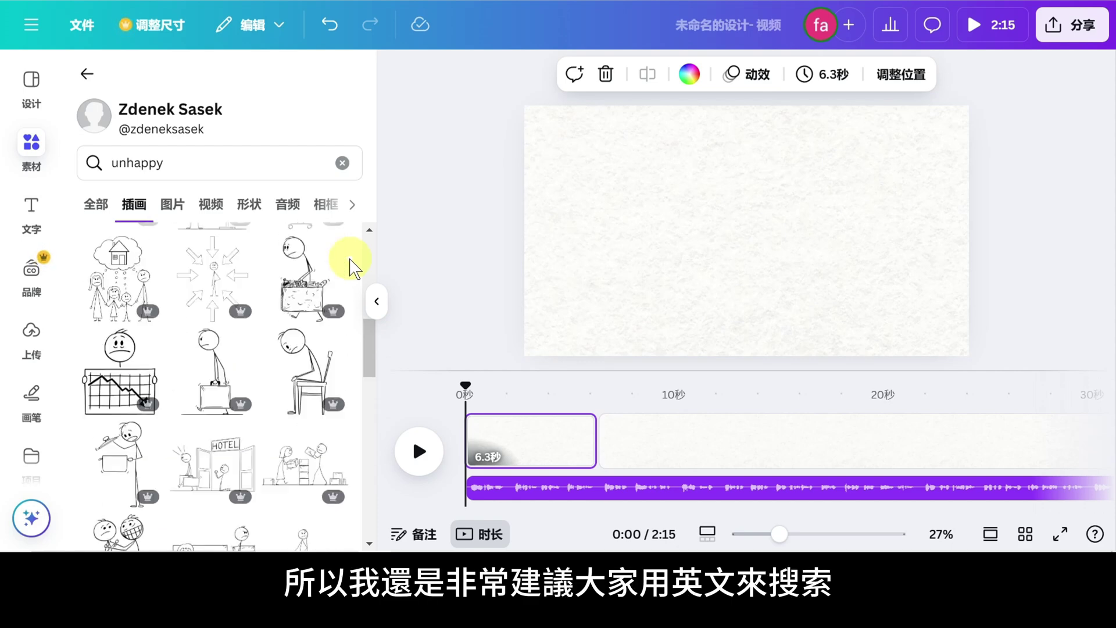
scroll(352, 266, "up", 3)
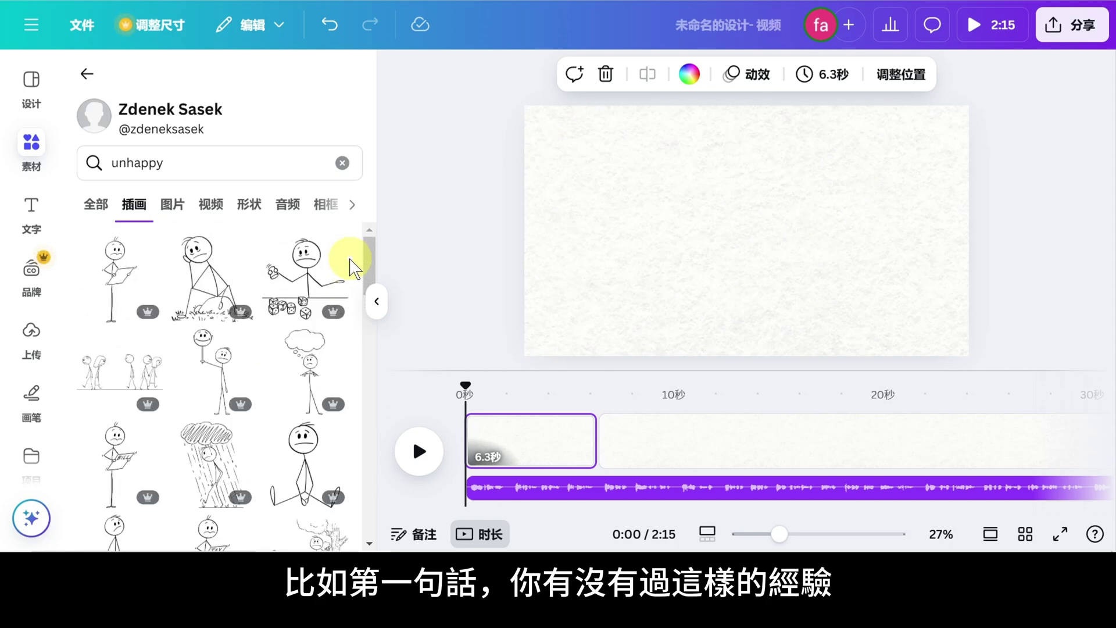
left_click(219, 280)
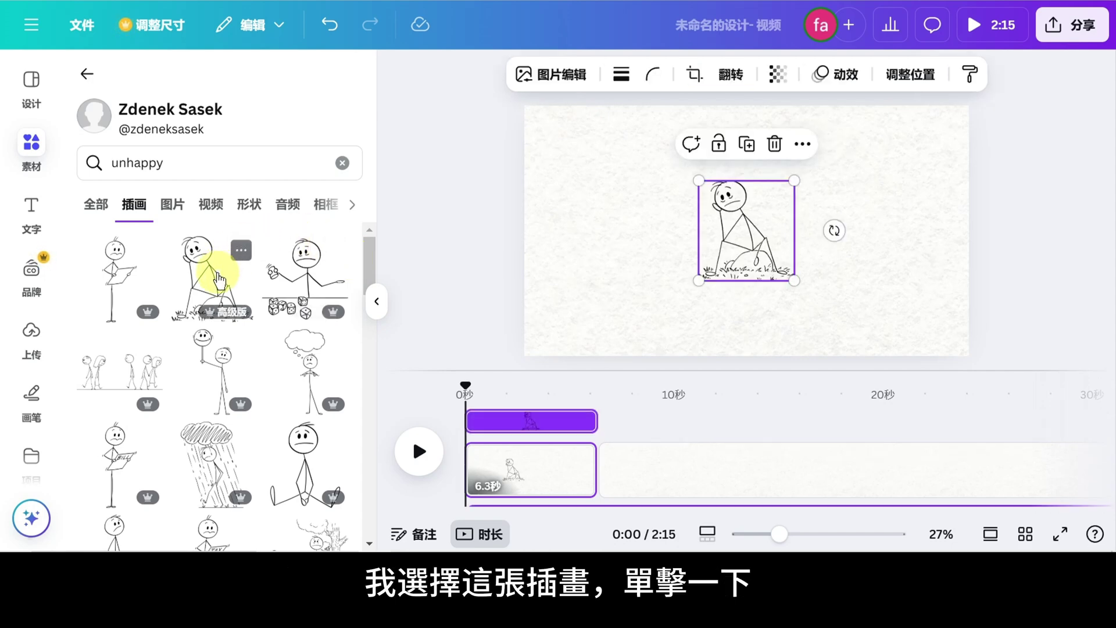
left_click_drag(793, 281, 842, 331)
left_click_drag(685, 180, 643, 124)
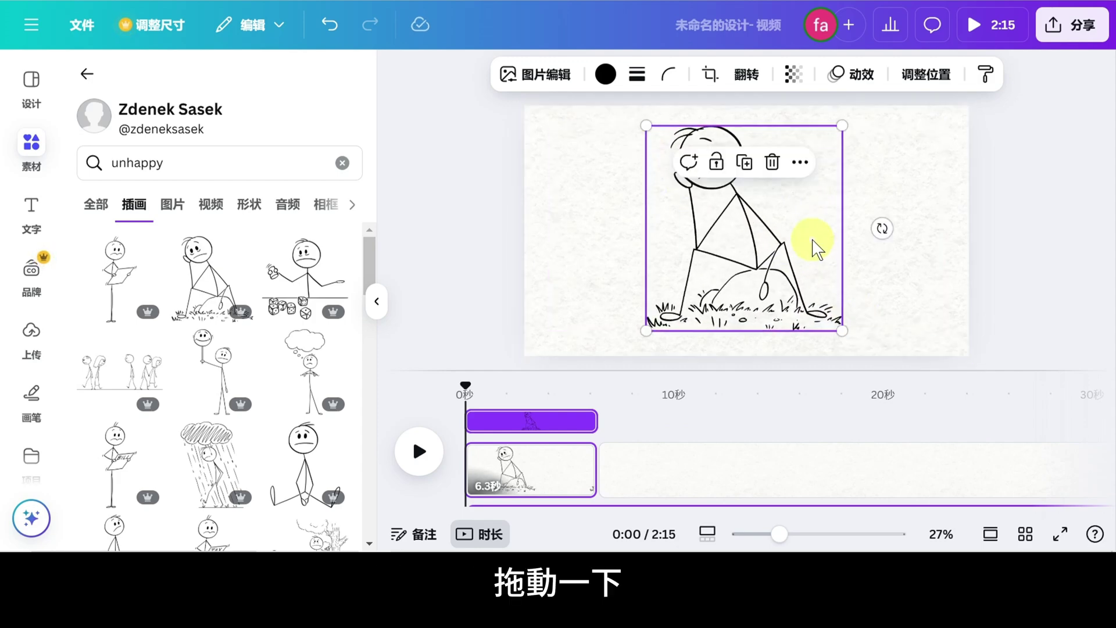
left_click_drag(815, 237, 814, 253)
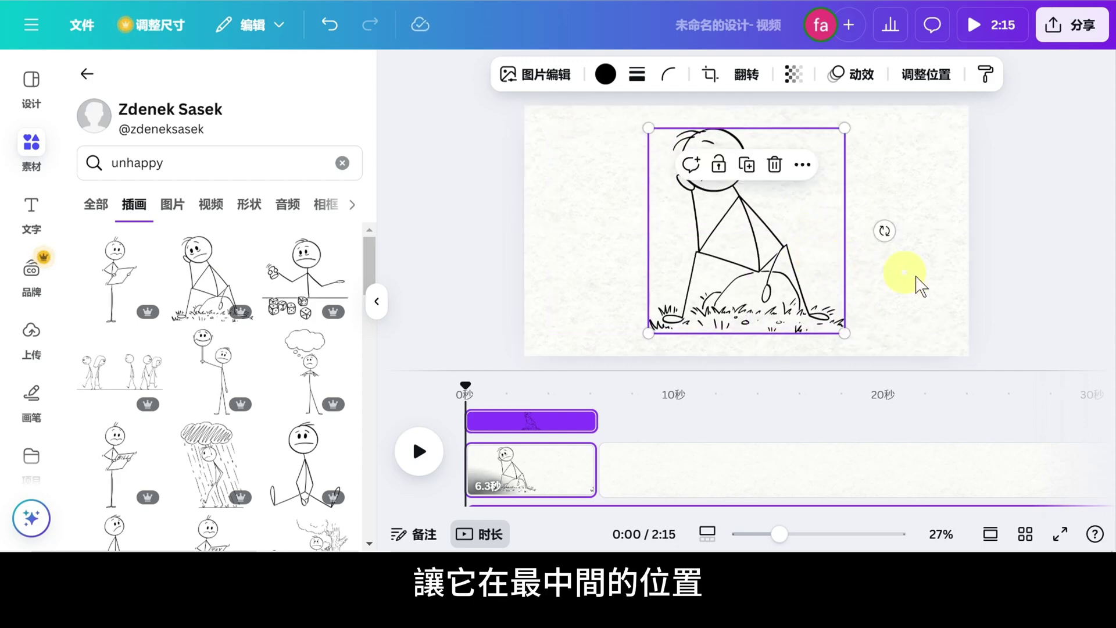
left_click(792, 357)
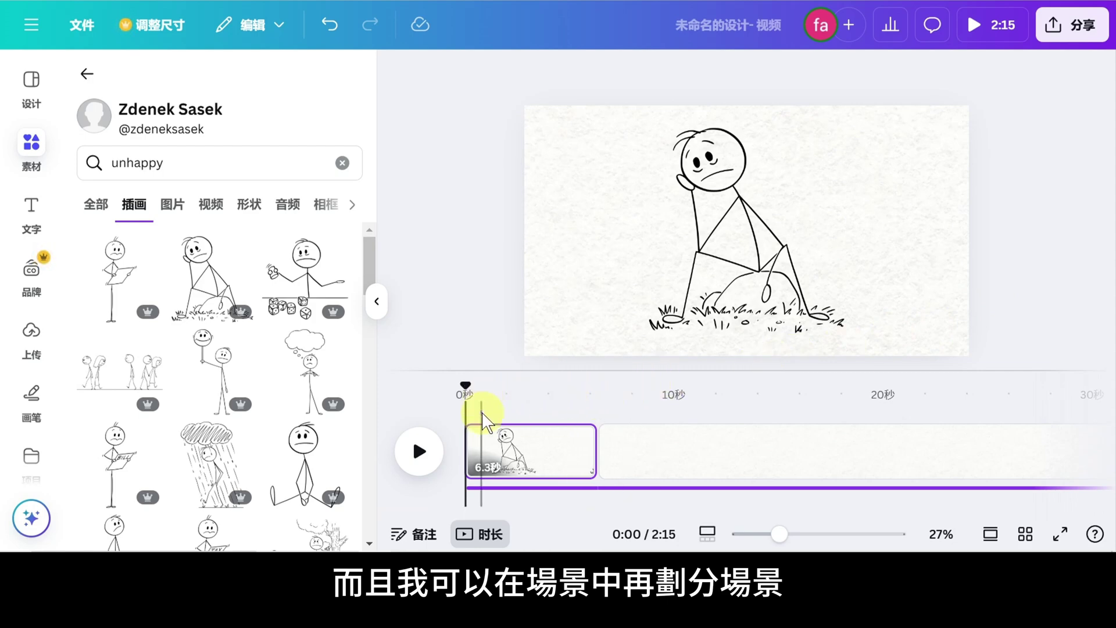
- Split the first scene again about 2 seconds into the video
mouse_move(594, 453)
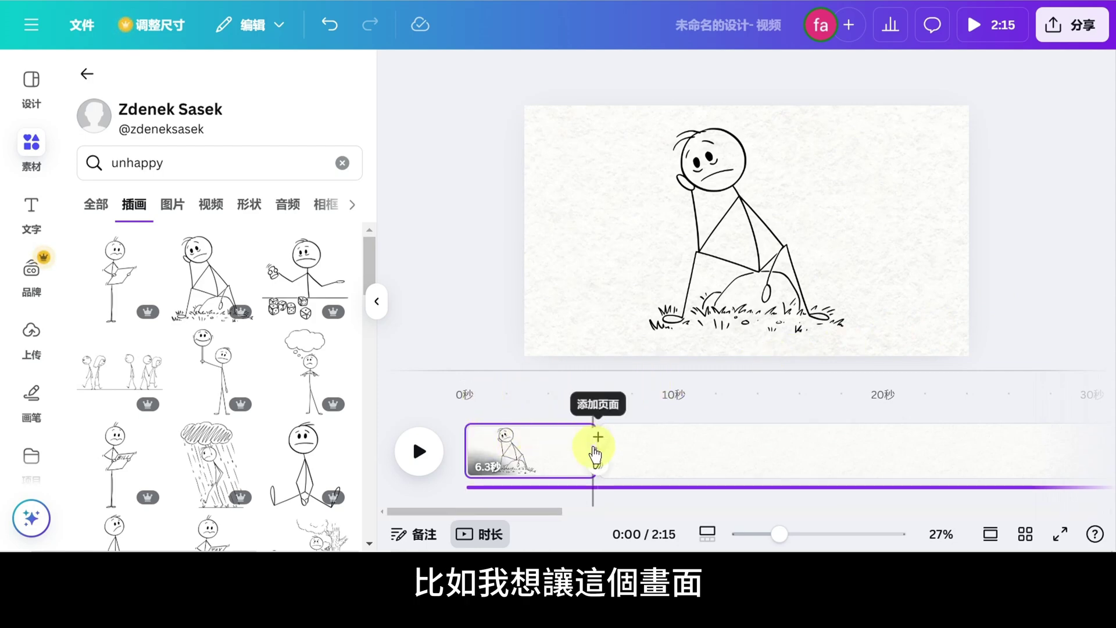
left_click(568, 488)
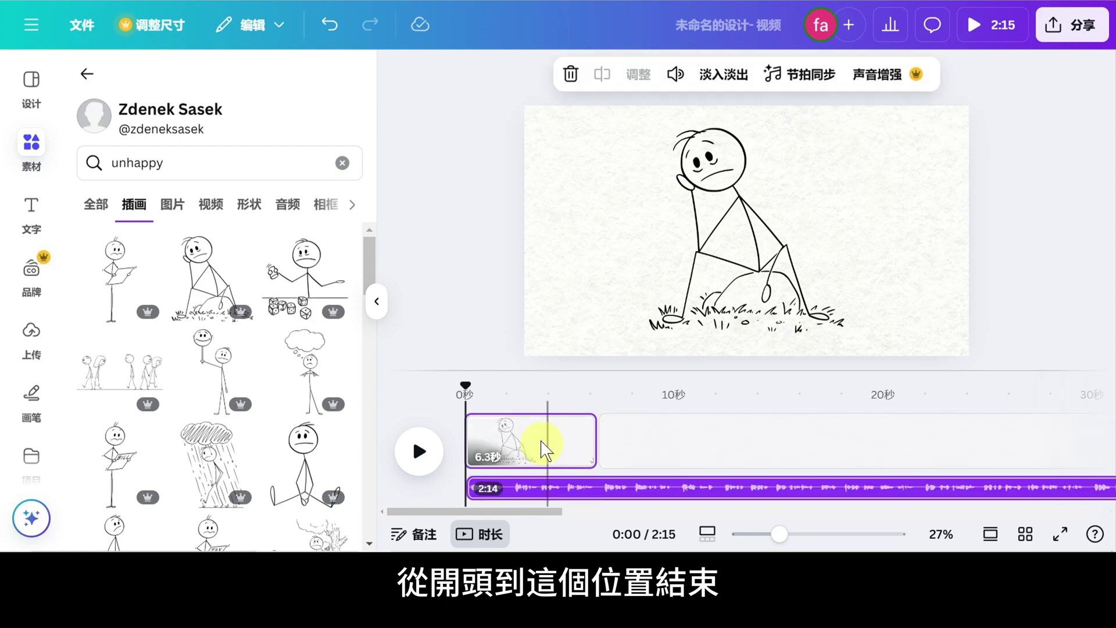
left_click(509, 407)
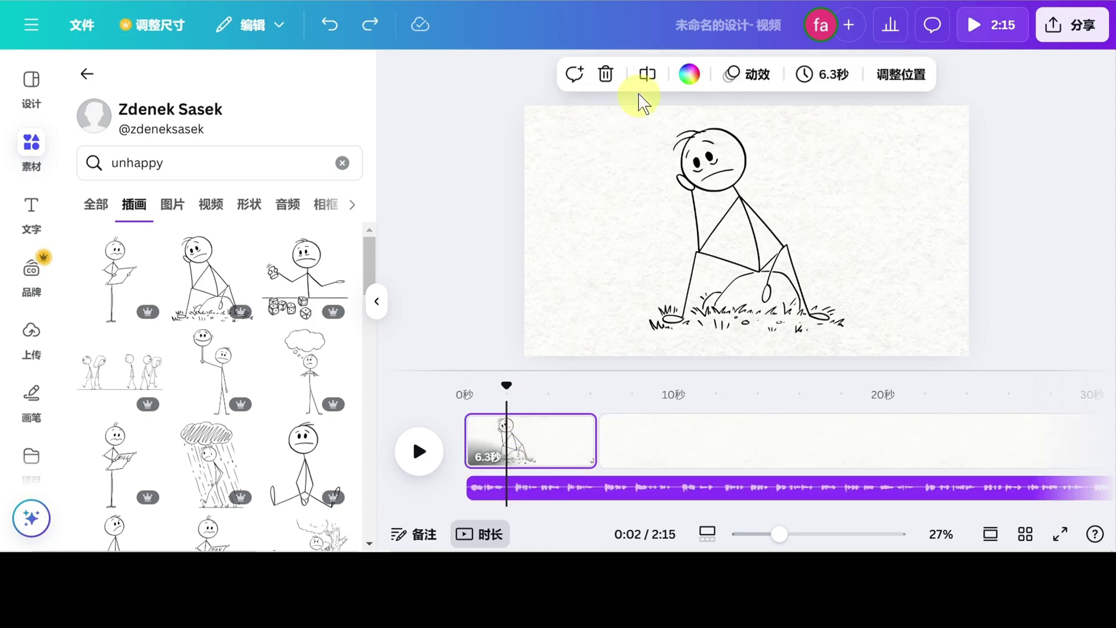
left_click(643, 73)
- Delete the seated figure from the second, 4.3-second scene, leaving only its paper background
left_click(719, 270)
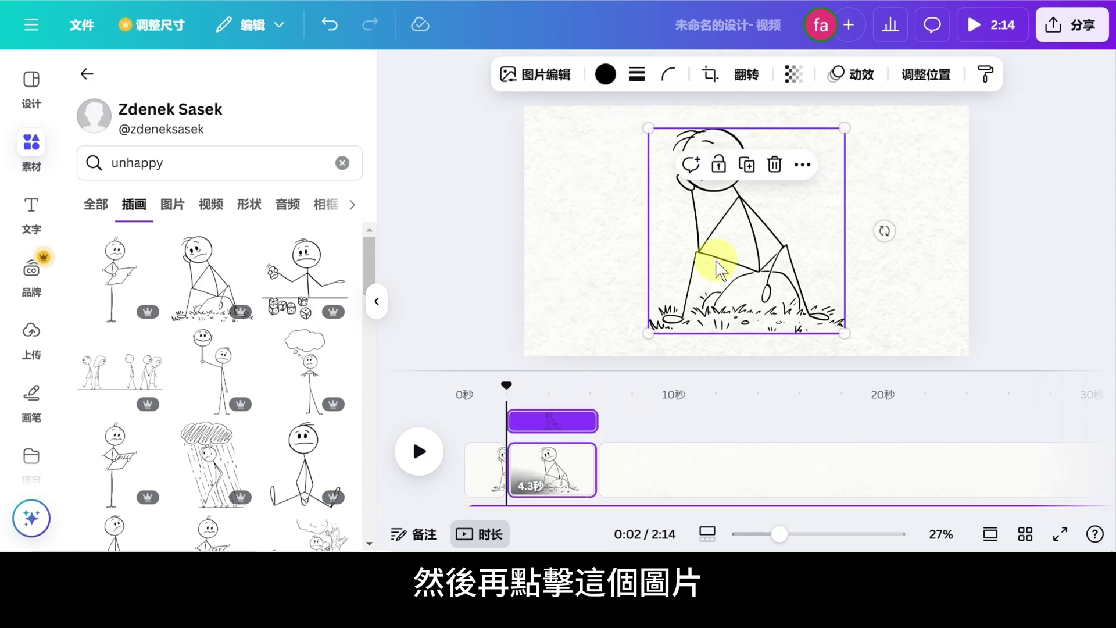
right_click(561, 427)
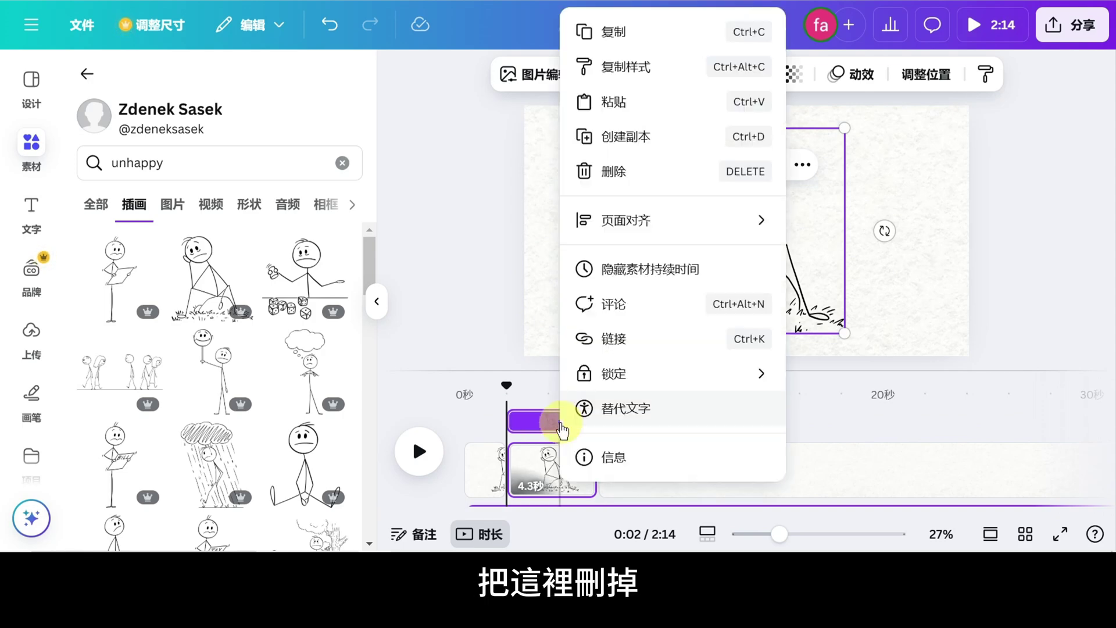
left_click(628, 174)
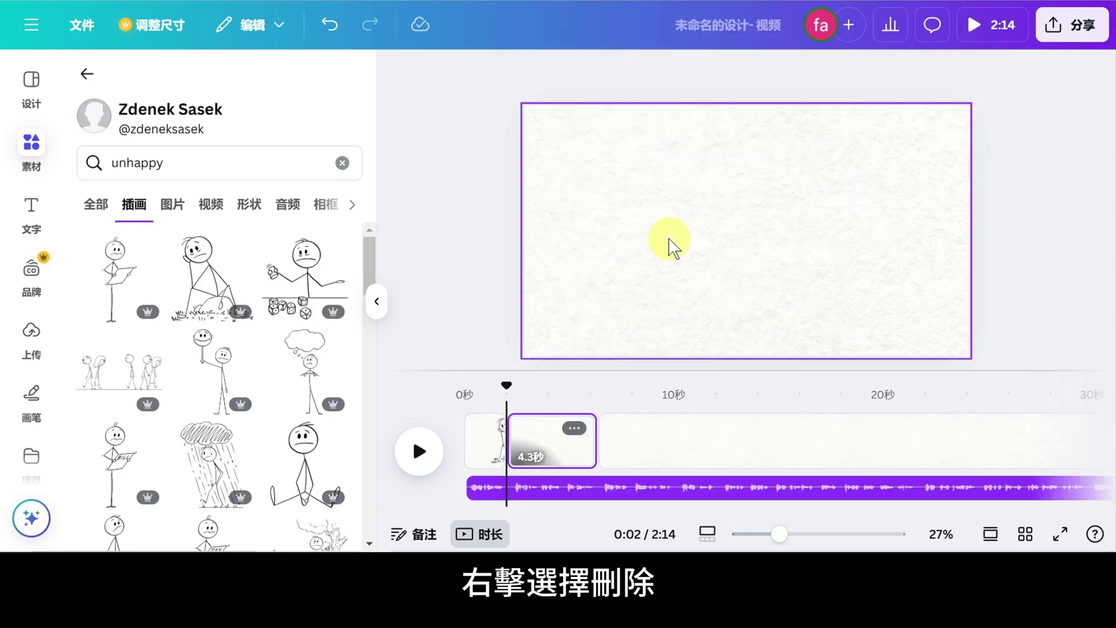
- Play the second scene's voiceover, then add the worried figure with an empty thought cloud, enlarged to nearly page height on the page's left side
left_click(419, 452)
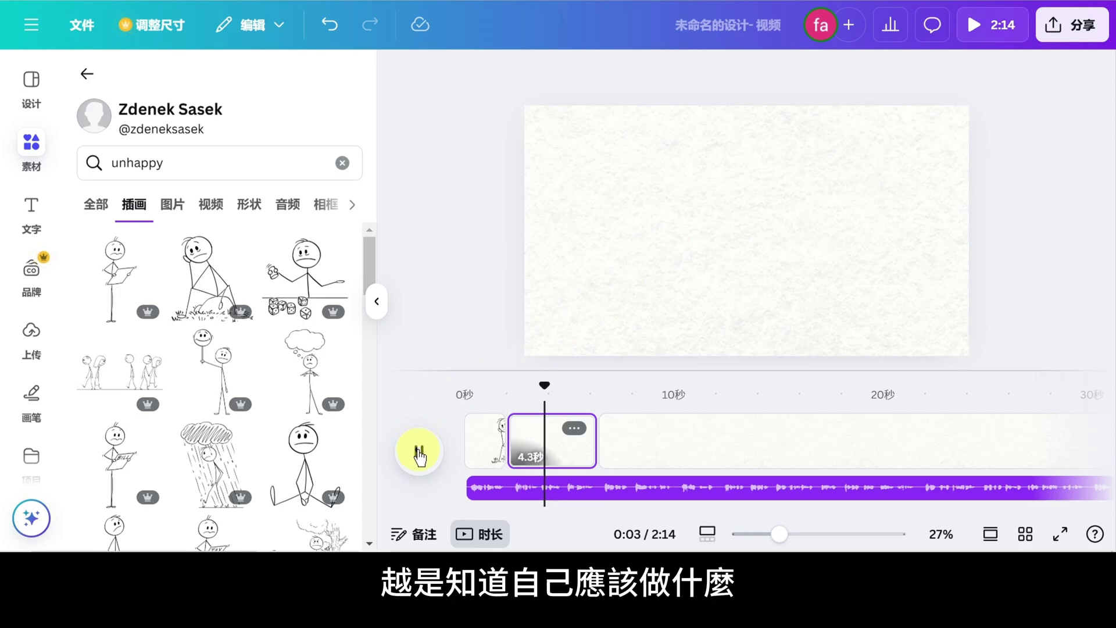
left_click(419, 451)
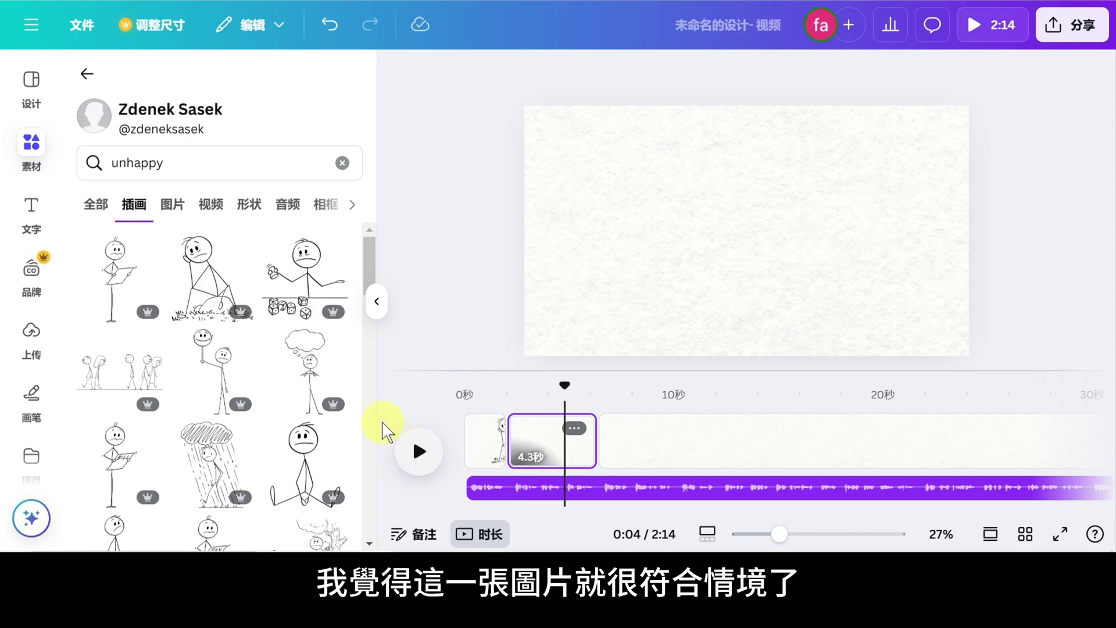
left_click(327, 387)
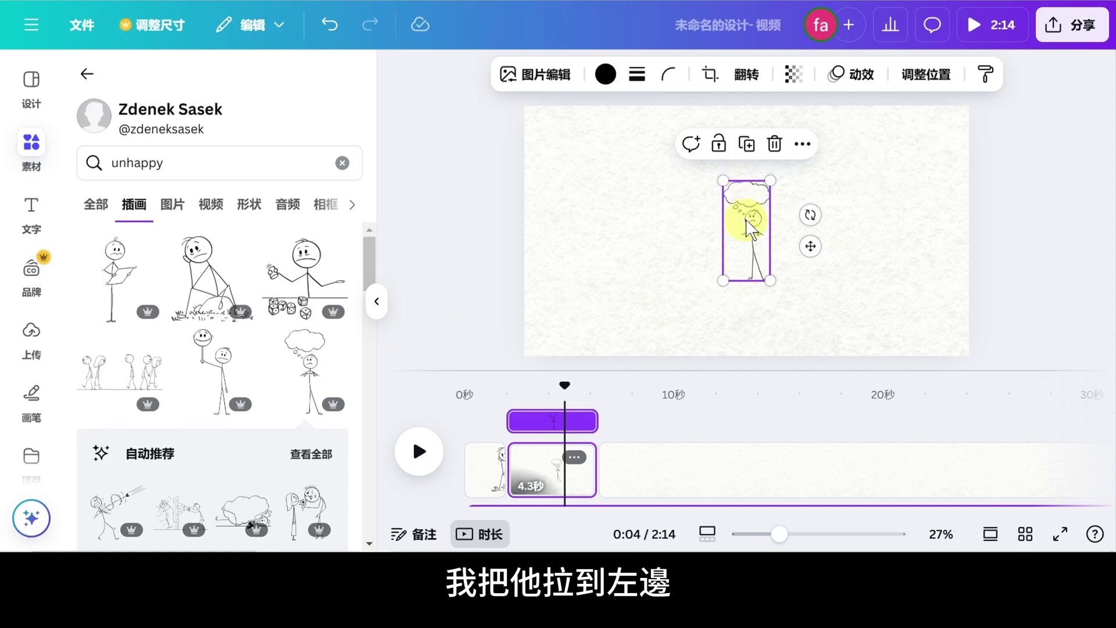
left_click_drag(750, 226, 607, 219)
left_click_drag(638, 280, 667, 345)
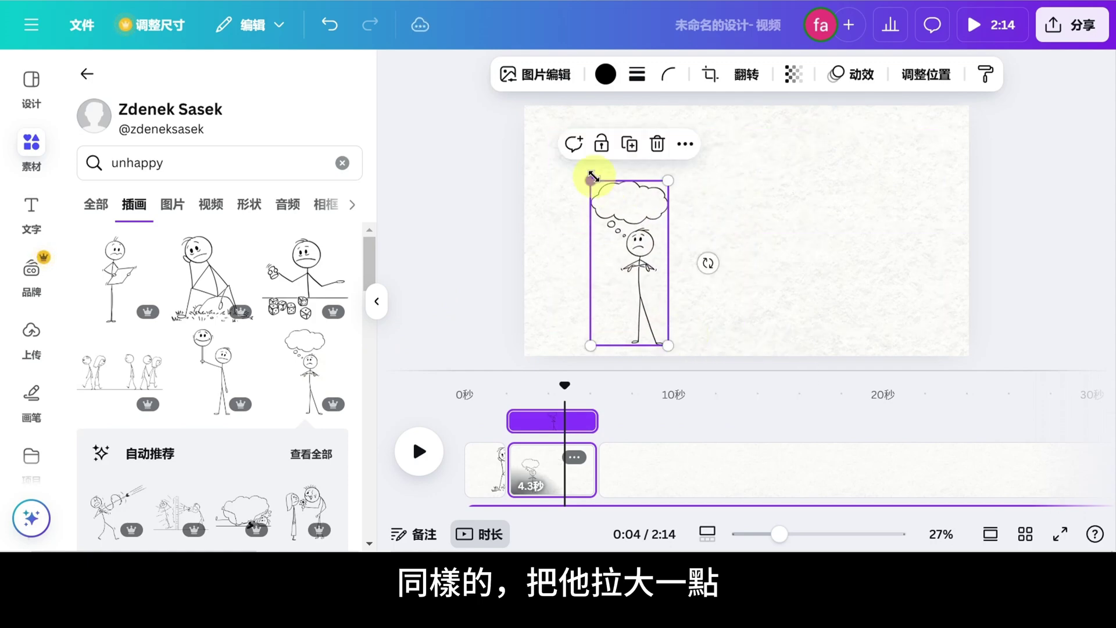
left_click_drag(592, 177, 568, 137)
left_click_drag(615, 207, 628, 199)
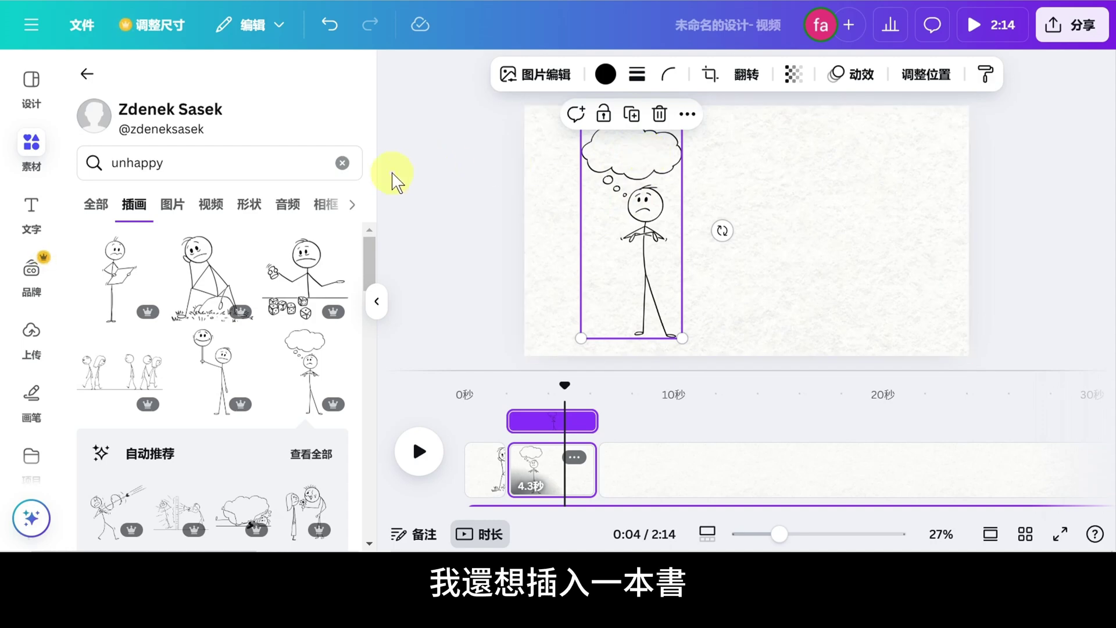
- Search the creator's illustrations for book and place the figure reading behind an open book, shrunk to fit inside the thought cloud
left_click(343, 163)
type("book")
key("Return")
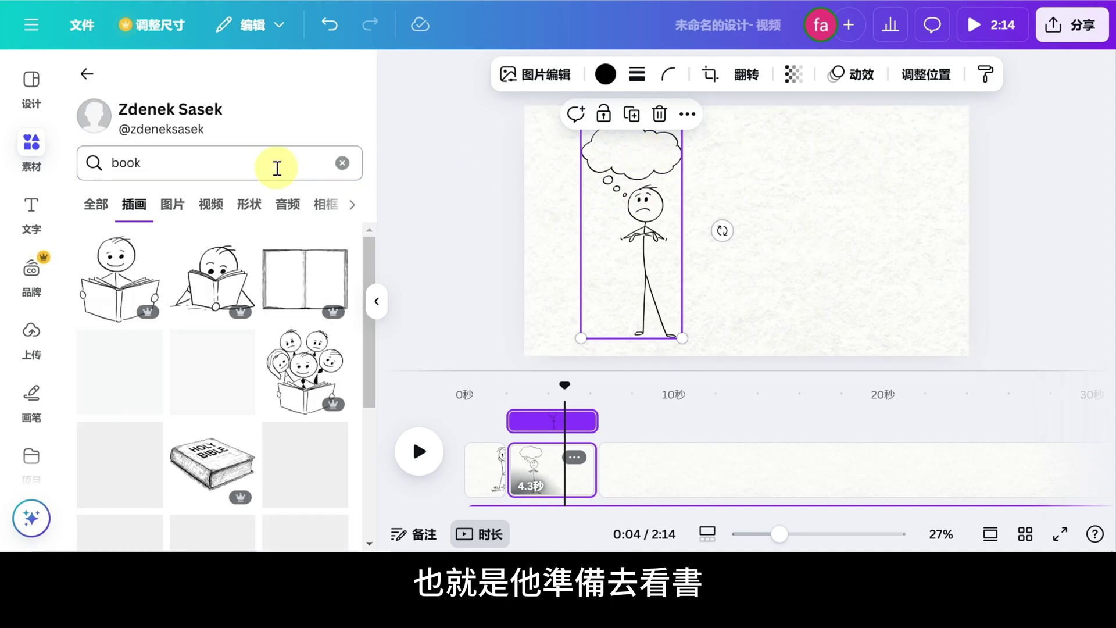
left_click(225, 274)
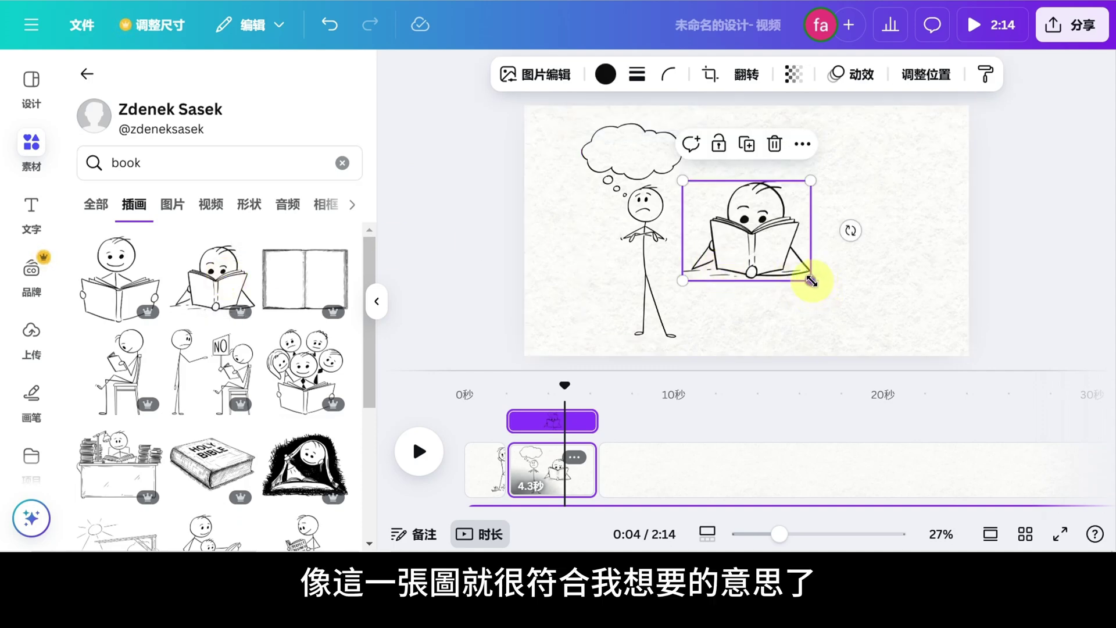
left_click_drag(810, 280, 631, 152)
left_click(630, 149)
key("Escape")
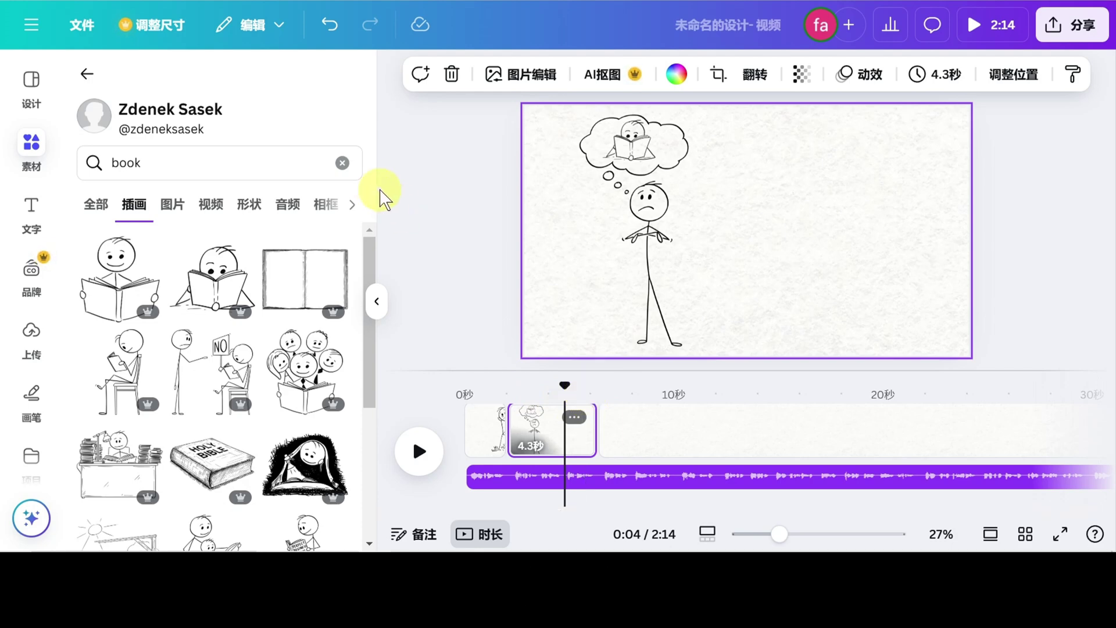
- Search the creator's illustrations for tired and add the yawning figure seated with a laptop and stacked books to the second scene
left_click(343, 163)
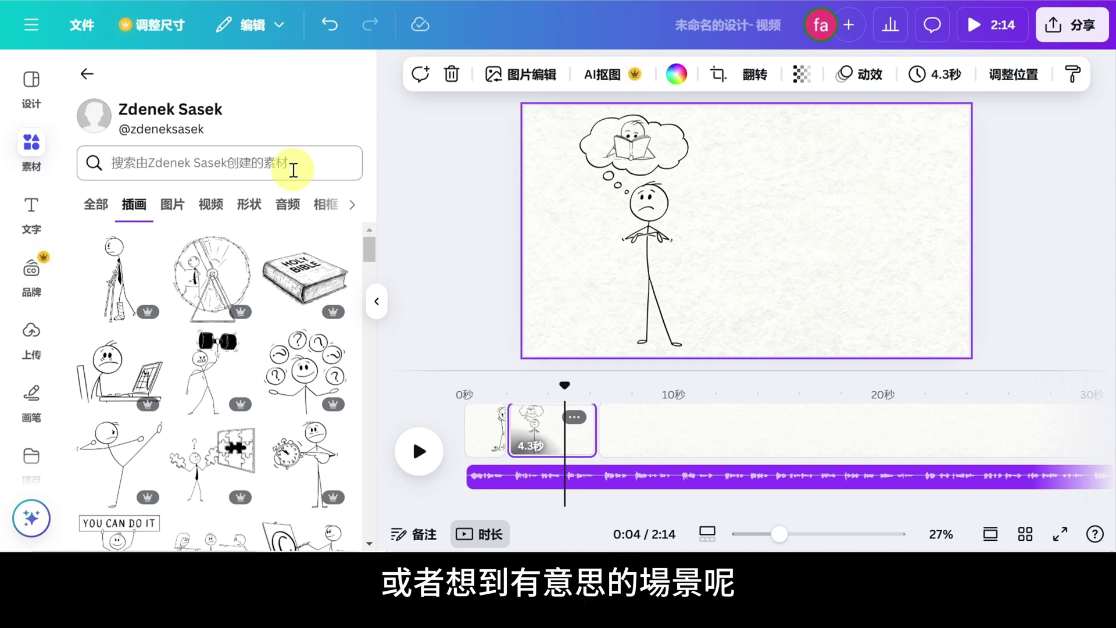
left_click(293, 170)
type("tired")
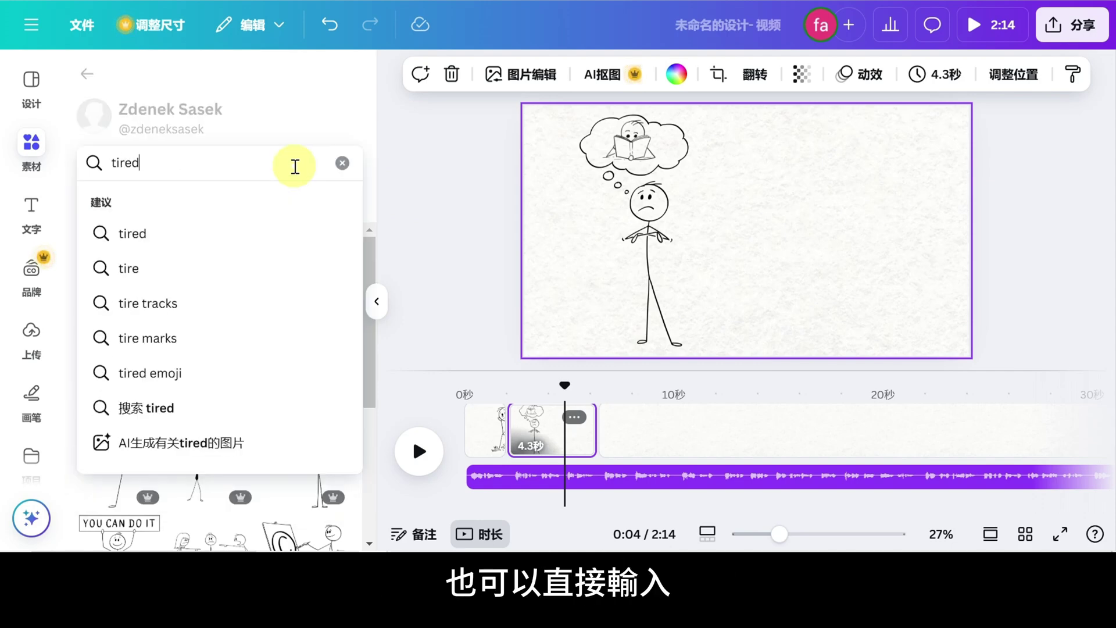
key("Return")
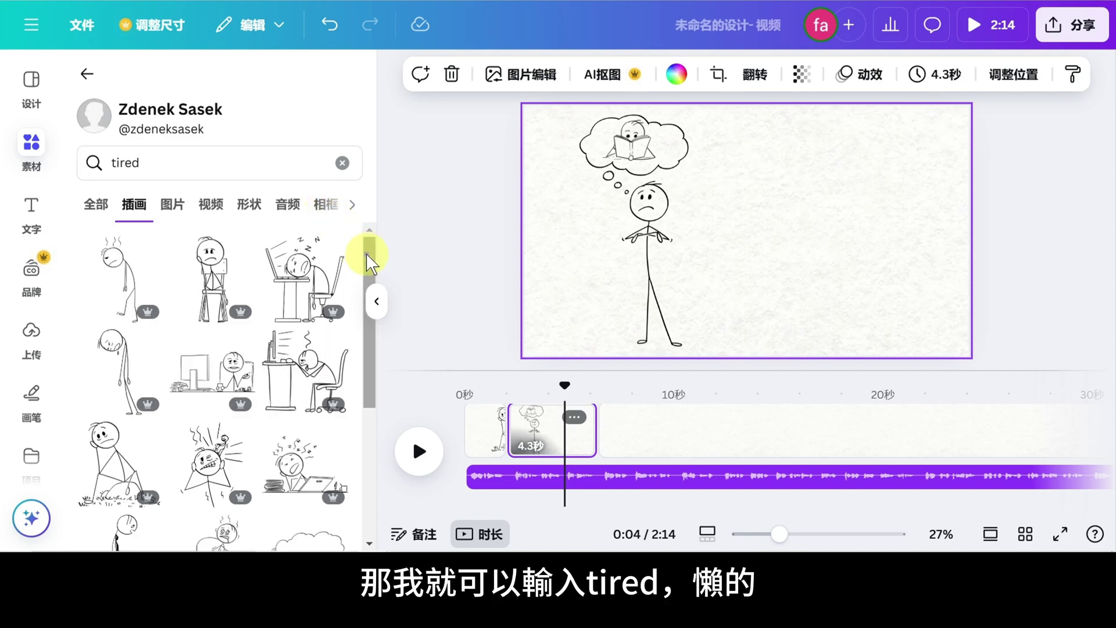
mouse_move(319, 467)
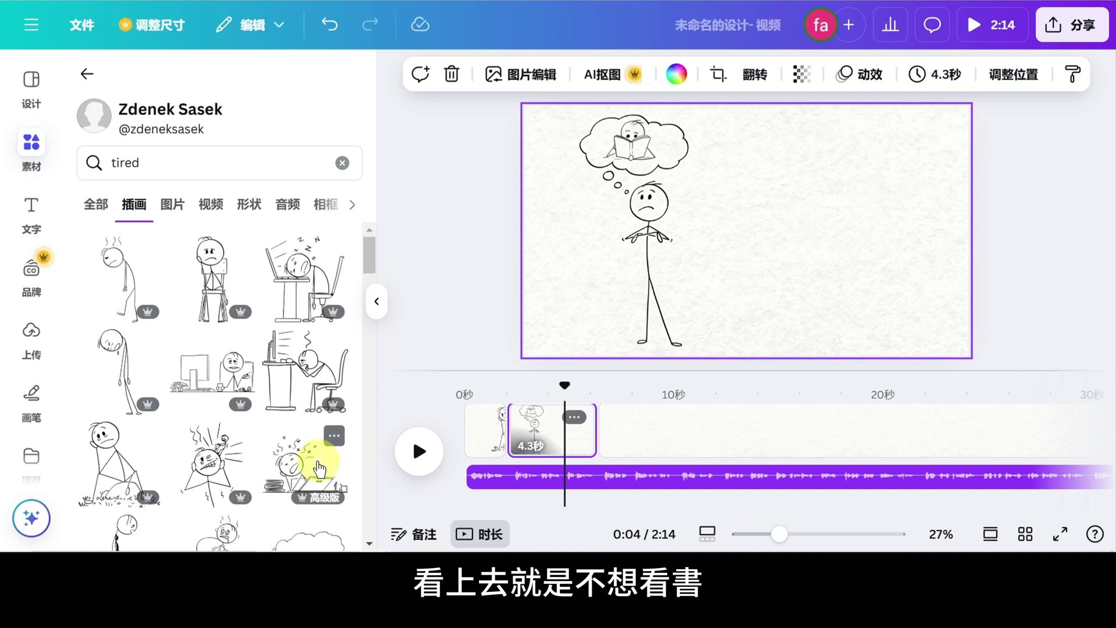
left_click(320, 466)
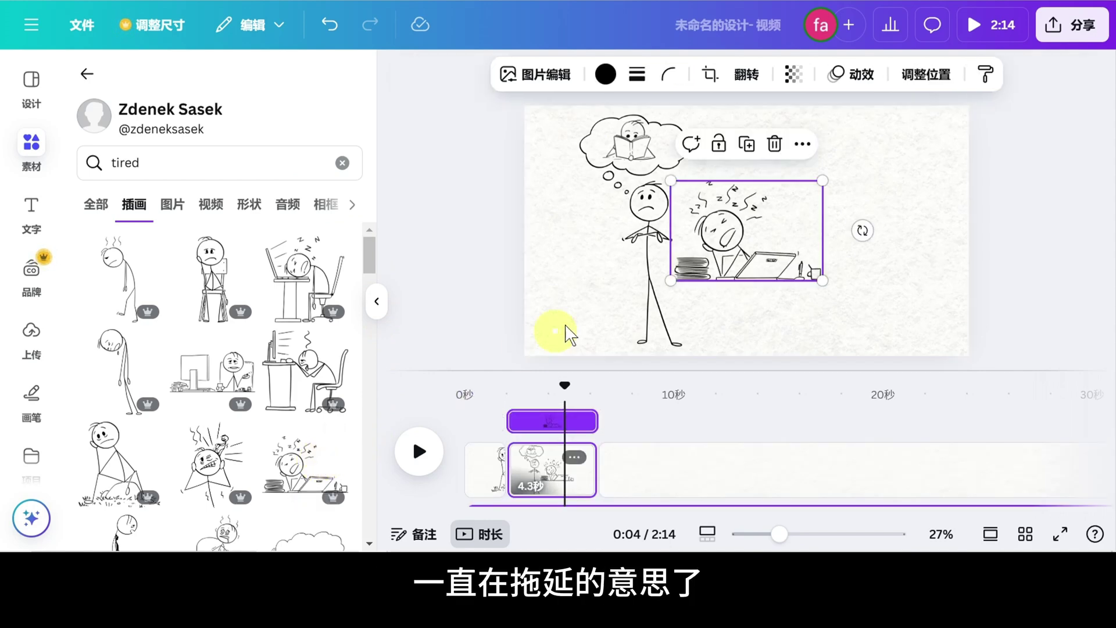
- Enlarge the yawning figure on the page's lower right and trim its start so it appears about 4 seconds into the video
left_click_drag(769, 228, 860, 217)
left_click_drag(914, 272, 888, 268)
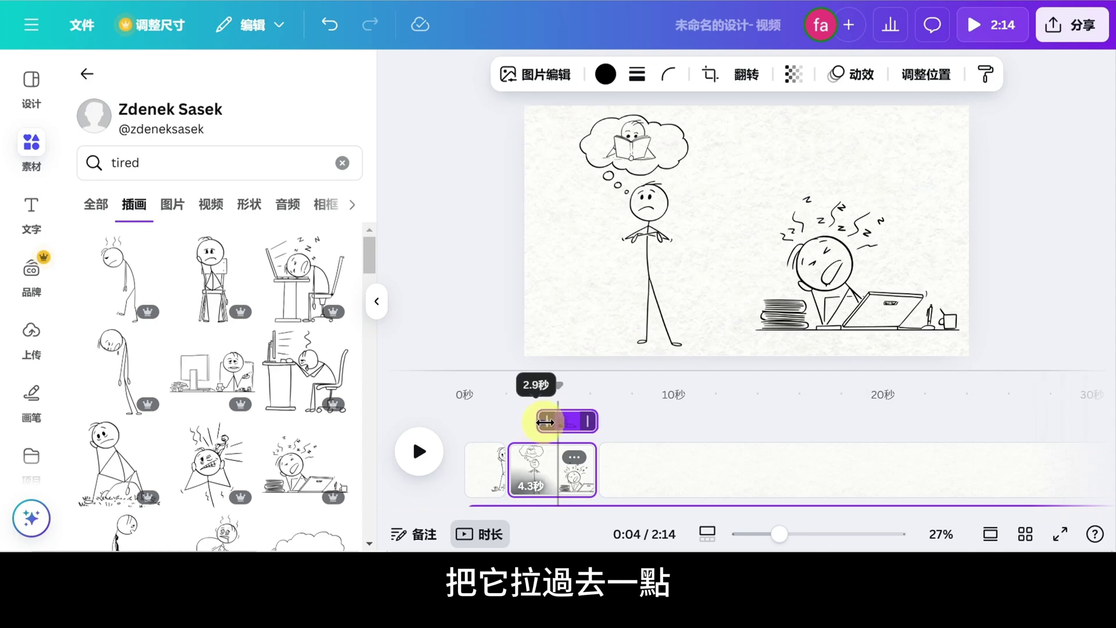
left_click_drag(552, 423, 555, 421)
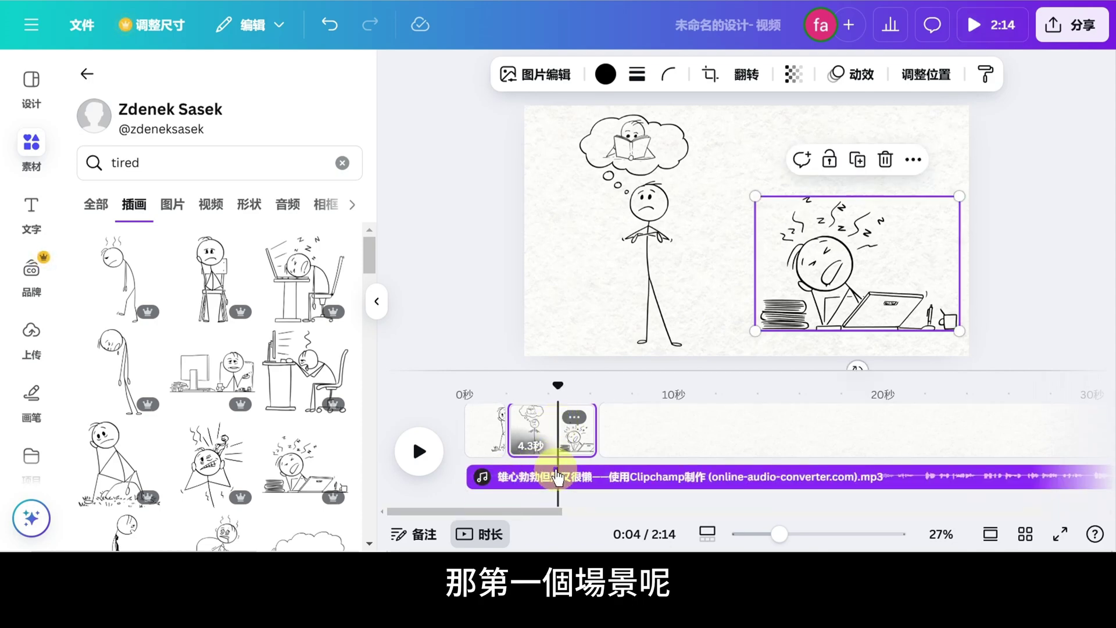
- Play the first two scenes from the start to check the timing of the figures
left_click(474, 420)
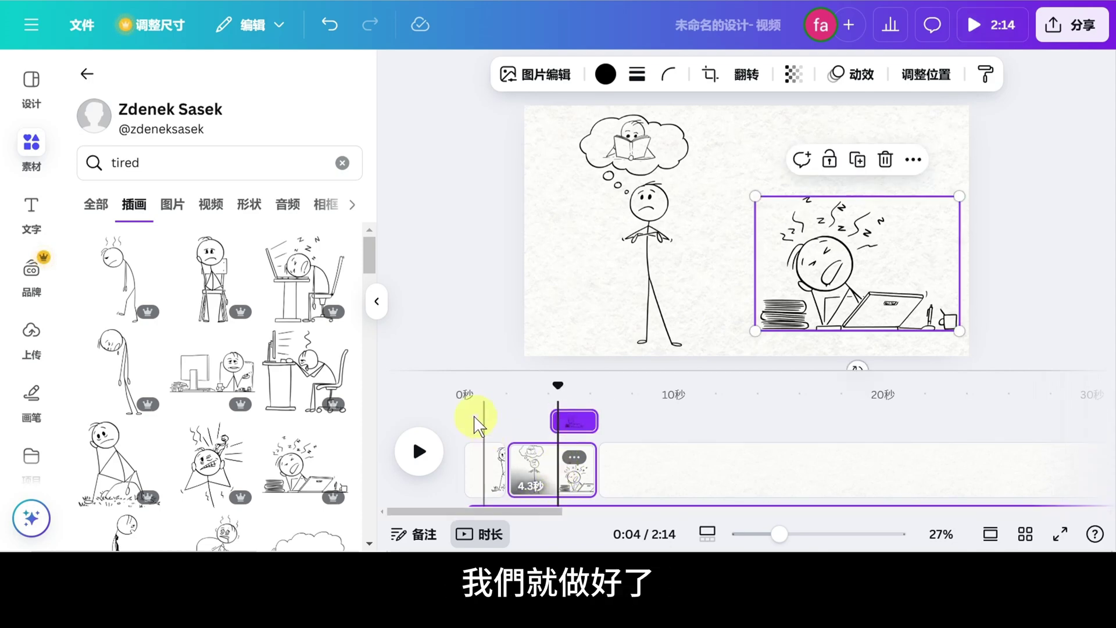
left_click(419, 451)
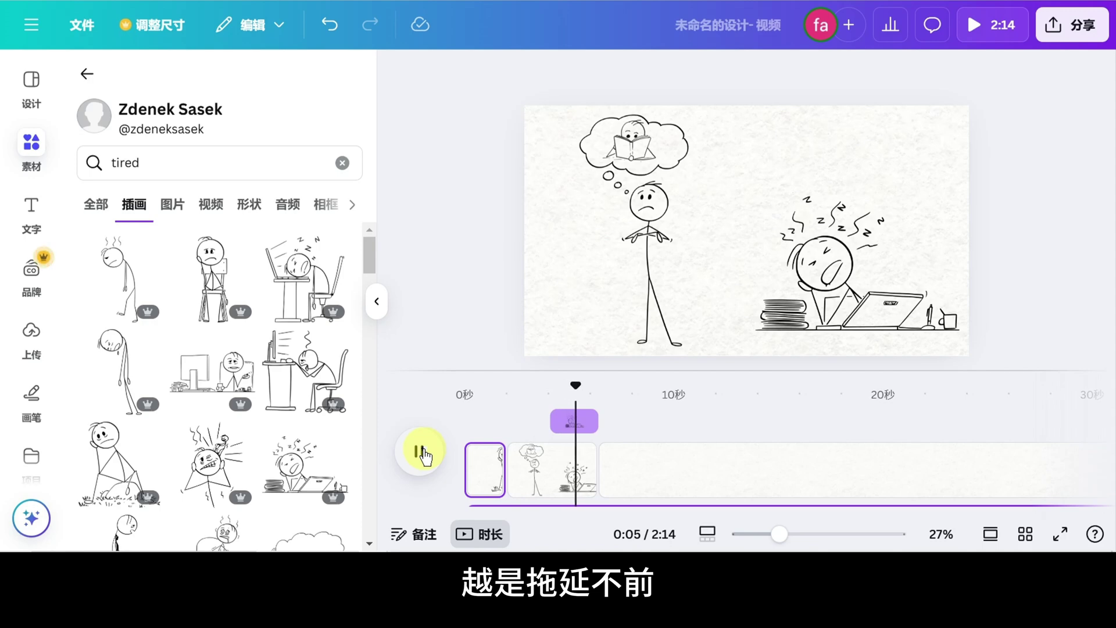
left_click(421, 455)
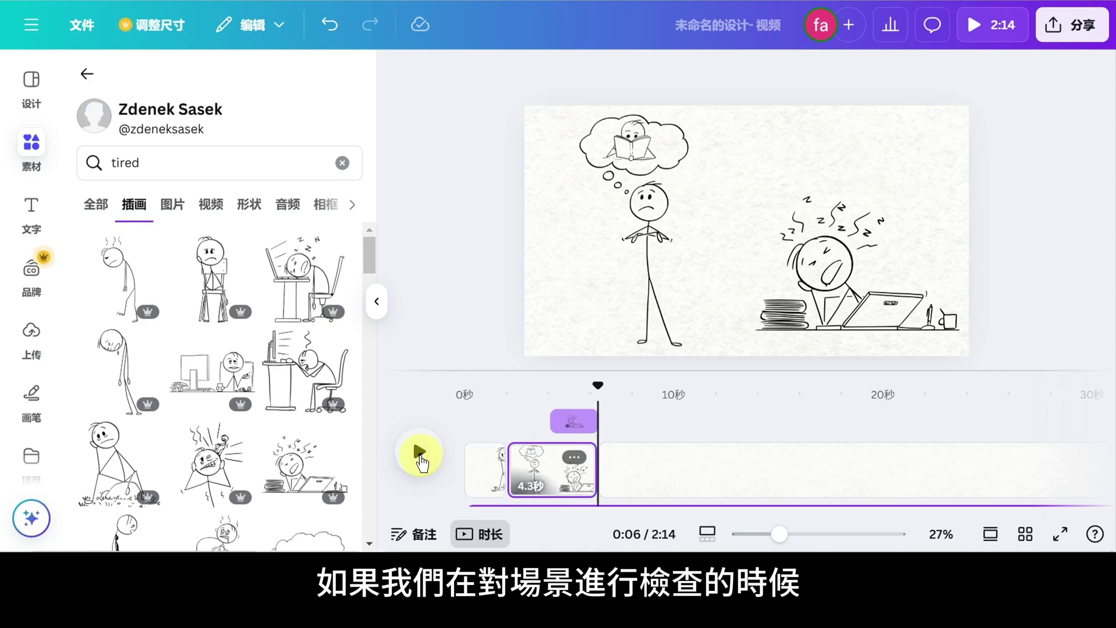
- Return to the start of the first scene and search the creator's illustrations for question
left_click(466, 419)
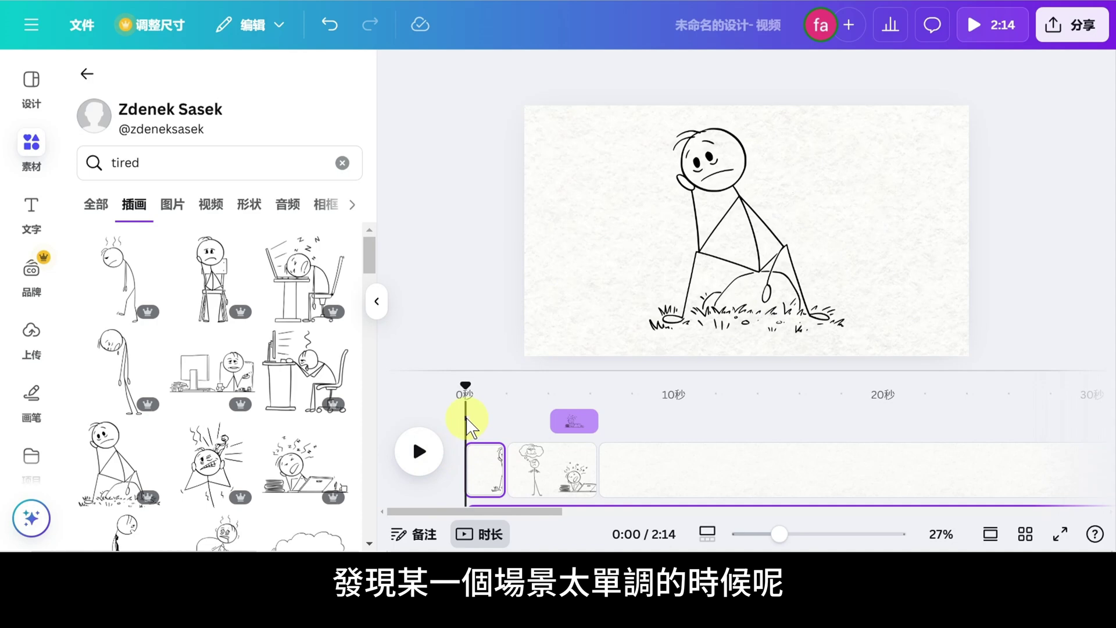
left_click(342, 164)
type("qu")
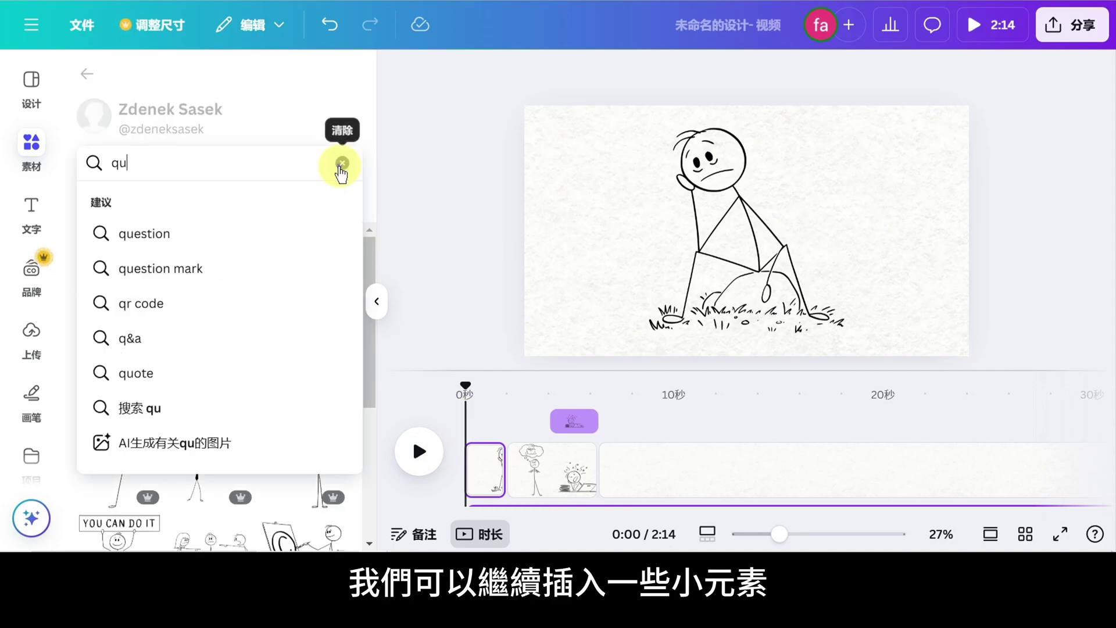
type("estion")
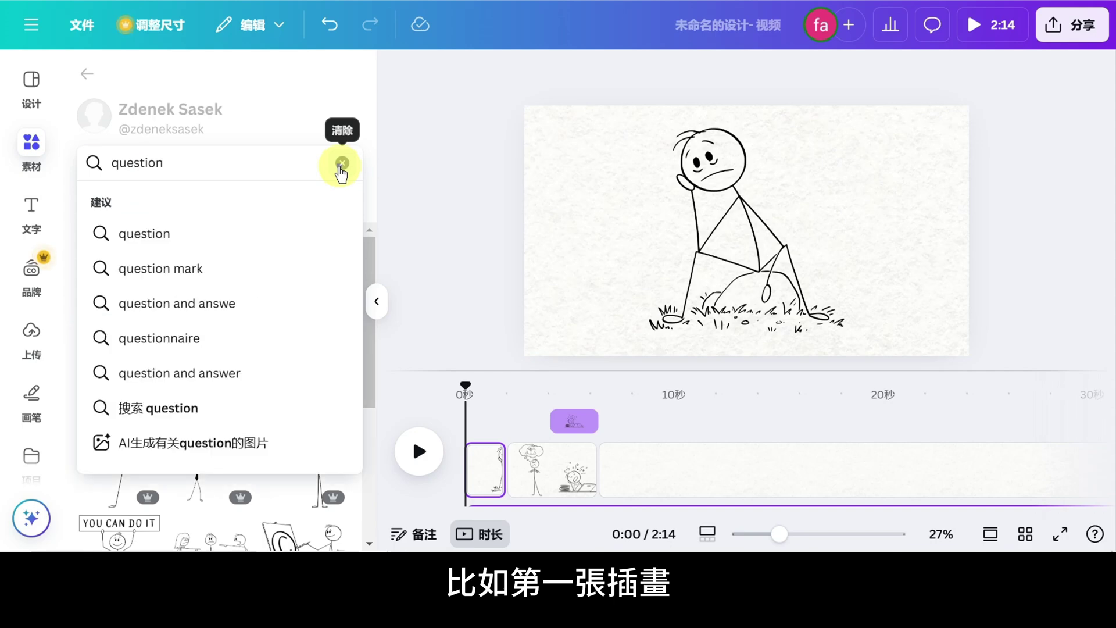
key("Return")
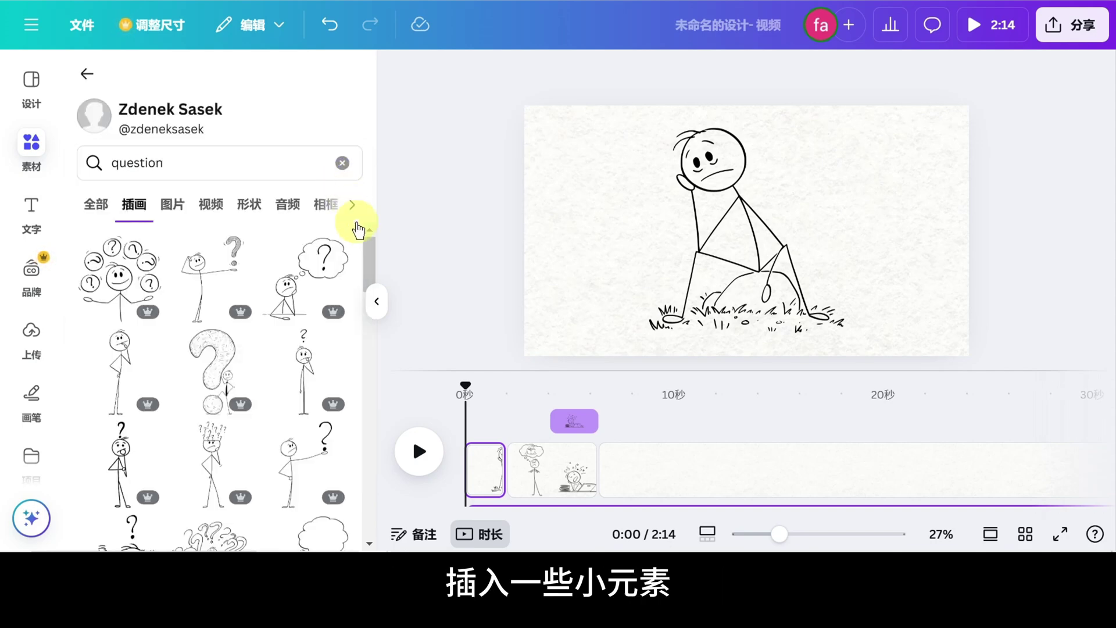
- Try the cluster of question-word clouds beside the seated figure, tilted clockwise, and delete it again
scroll(369, 253, "down", 3)
scroll(369, 253, "down", 5)
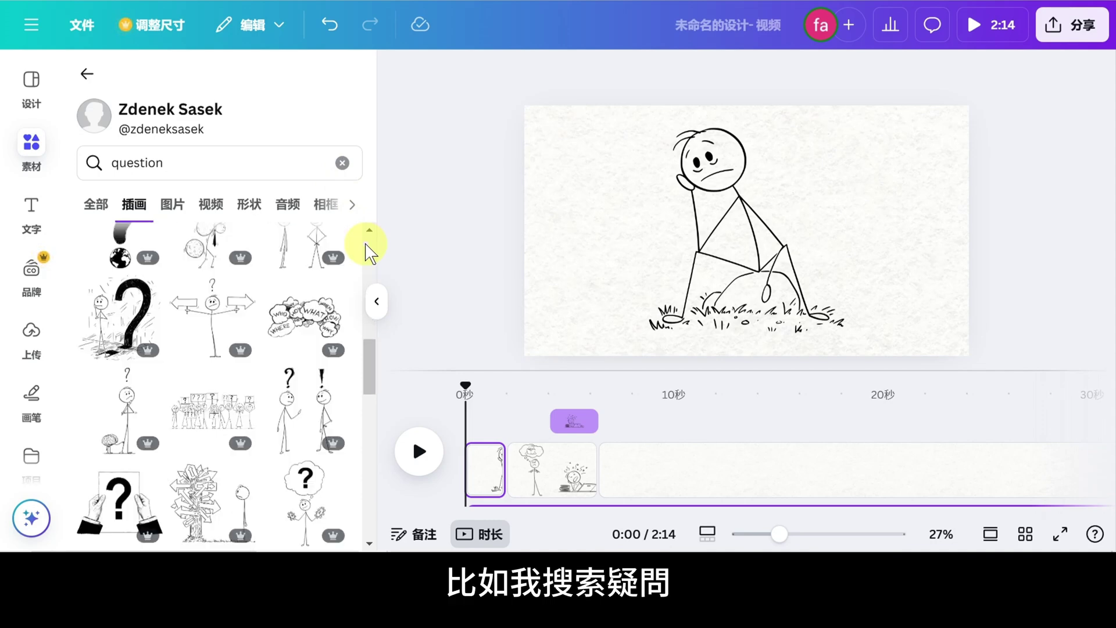
left_click(305, 316)
left_click_drag(602, 335, 726, 270)
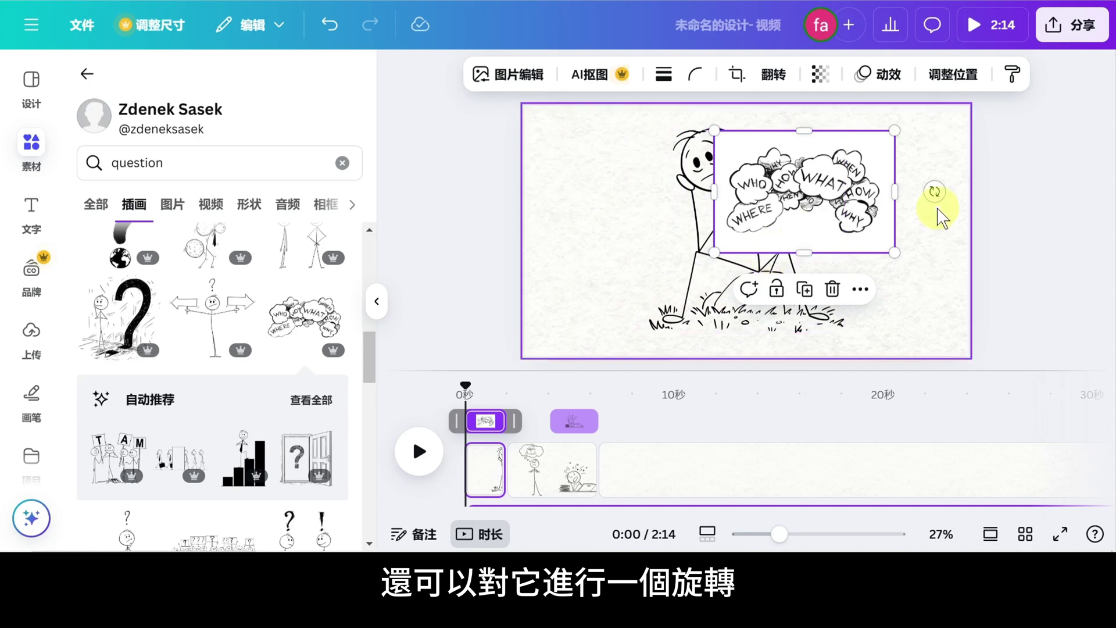
left_click_drag(934, 192, 926, 228)
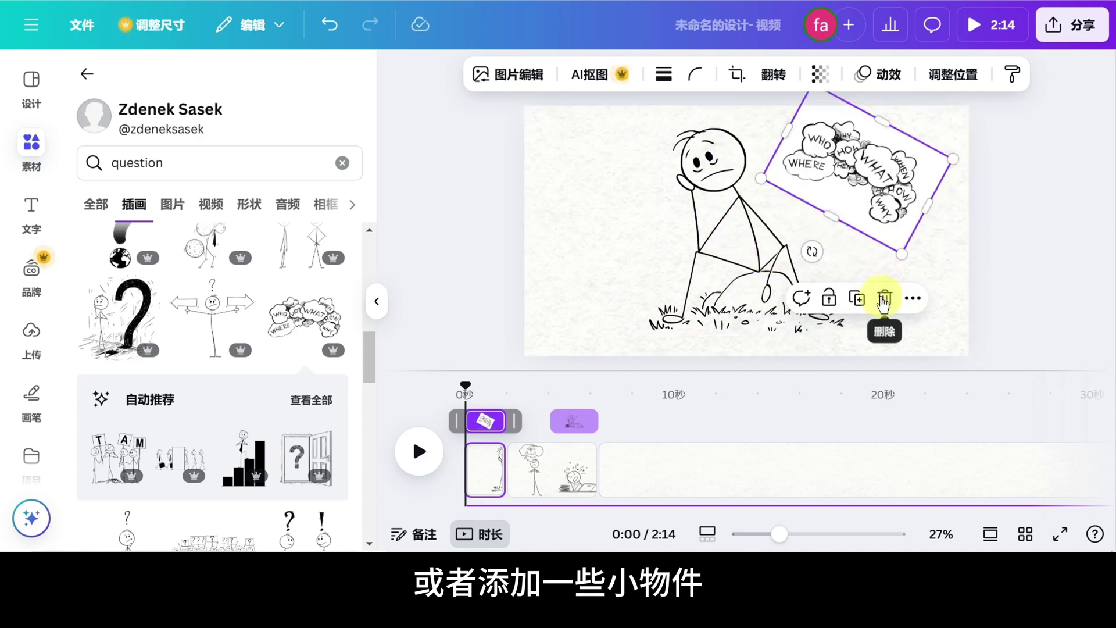
left_click(883, 299)
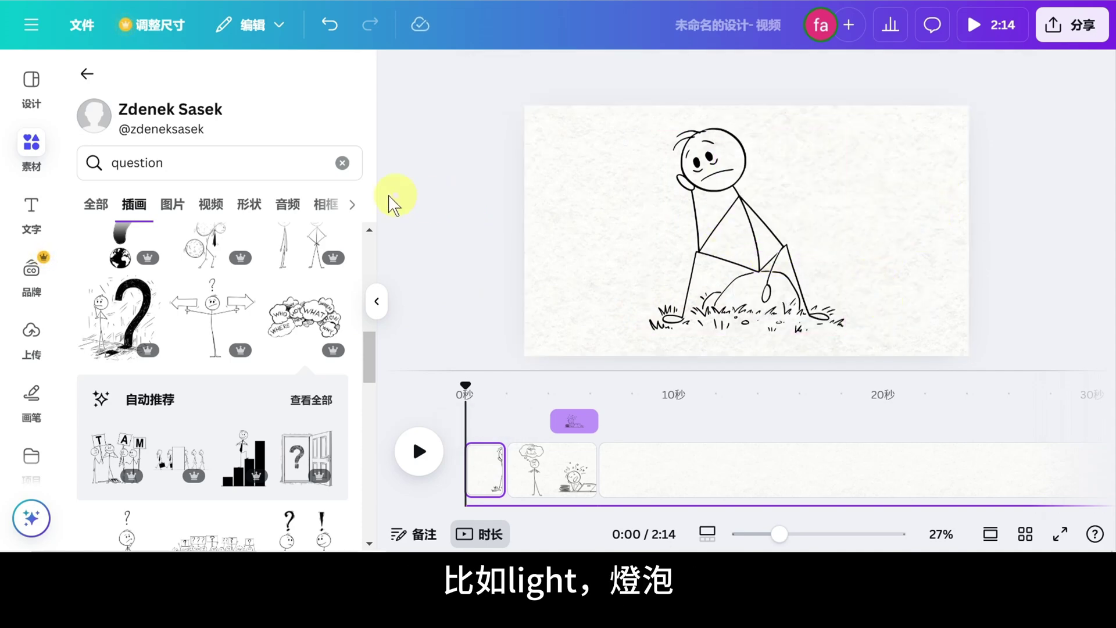
- Add the small figure surrounded by question marks to the first scene, to the right of the seated figure
left_click(342, 163)
type("lig")
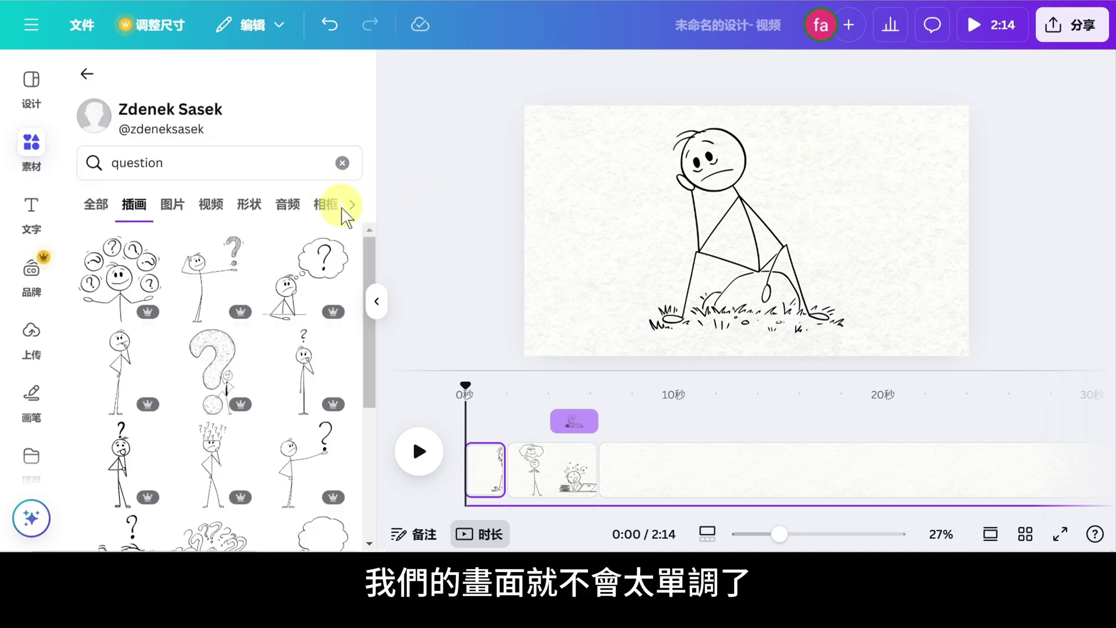
scroll(369, 249, "down", 1)
scroll(372, 259, "down", 1)
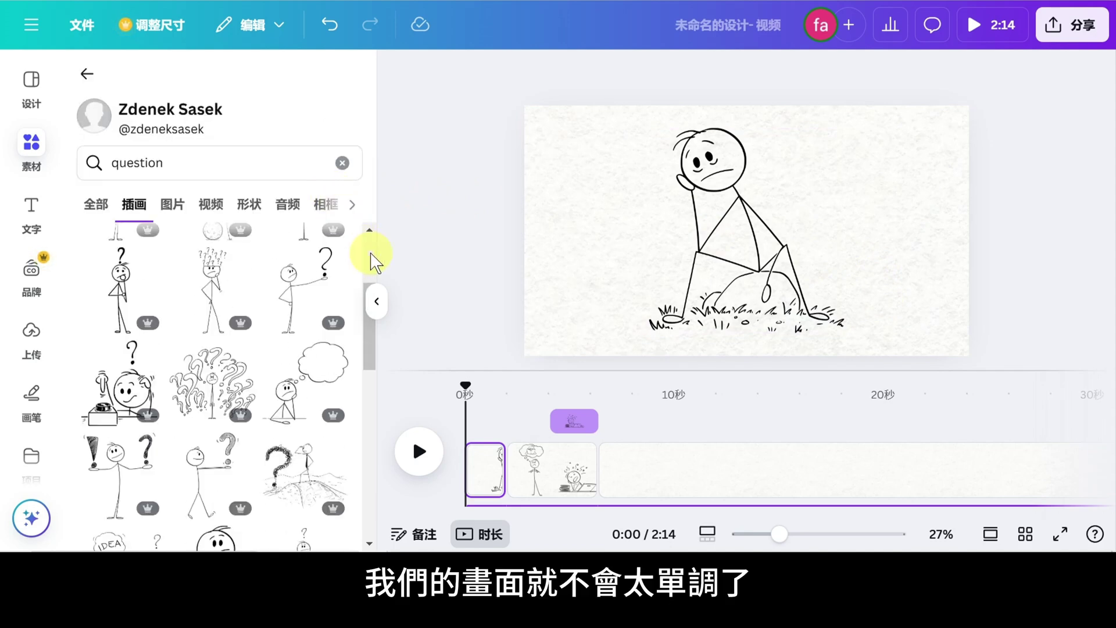
left_click(225, 373)
left_click_drag(751, 235, 881, 214)
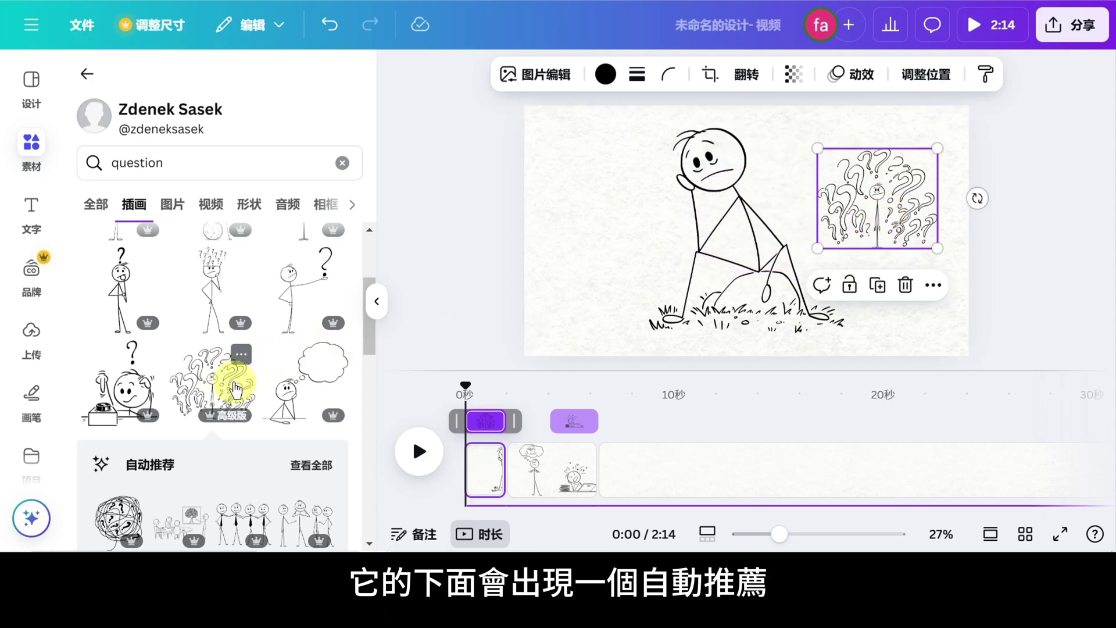
- Add the recommended tangled ball of question marks and delete the figure surrounded by question marks
scroll(235, 389, "down", 1)
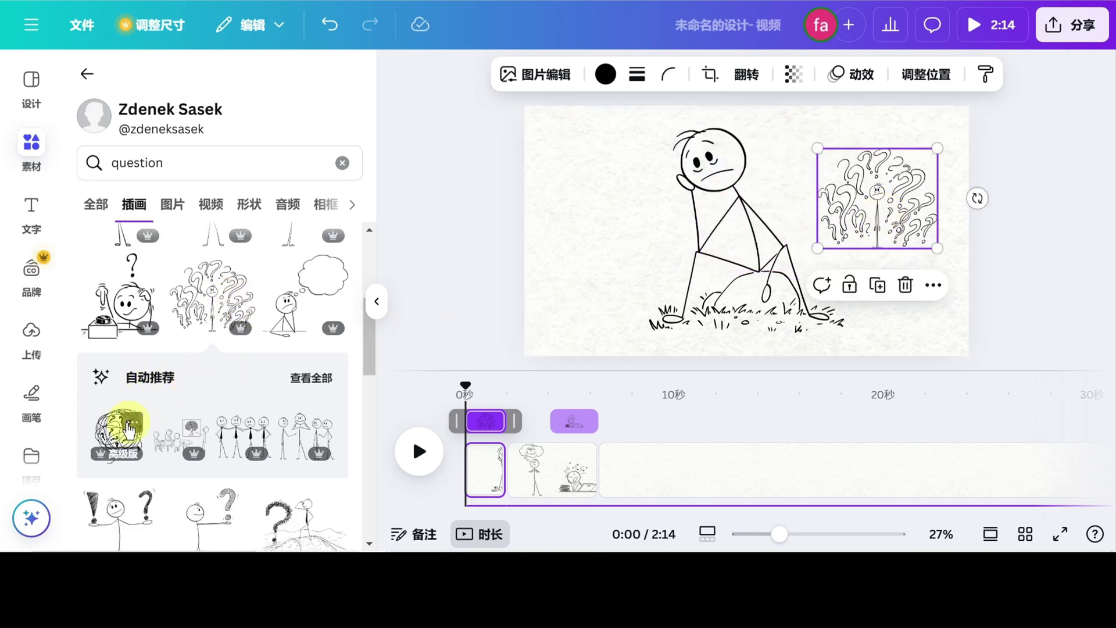
left_click(118, 439)
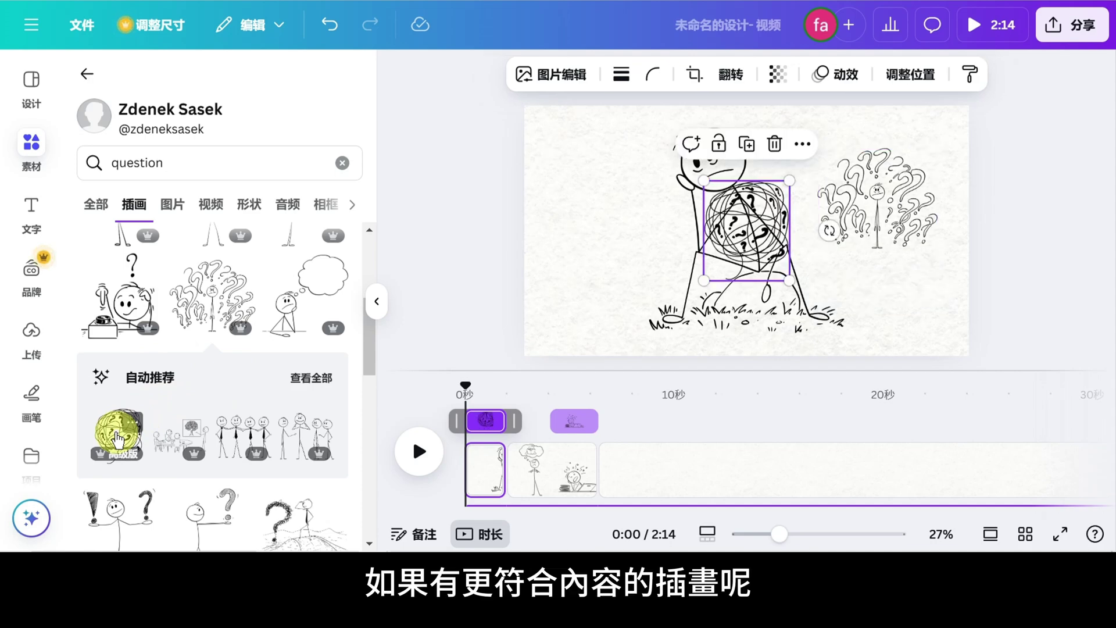
left_click(879, 191)
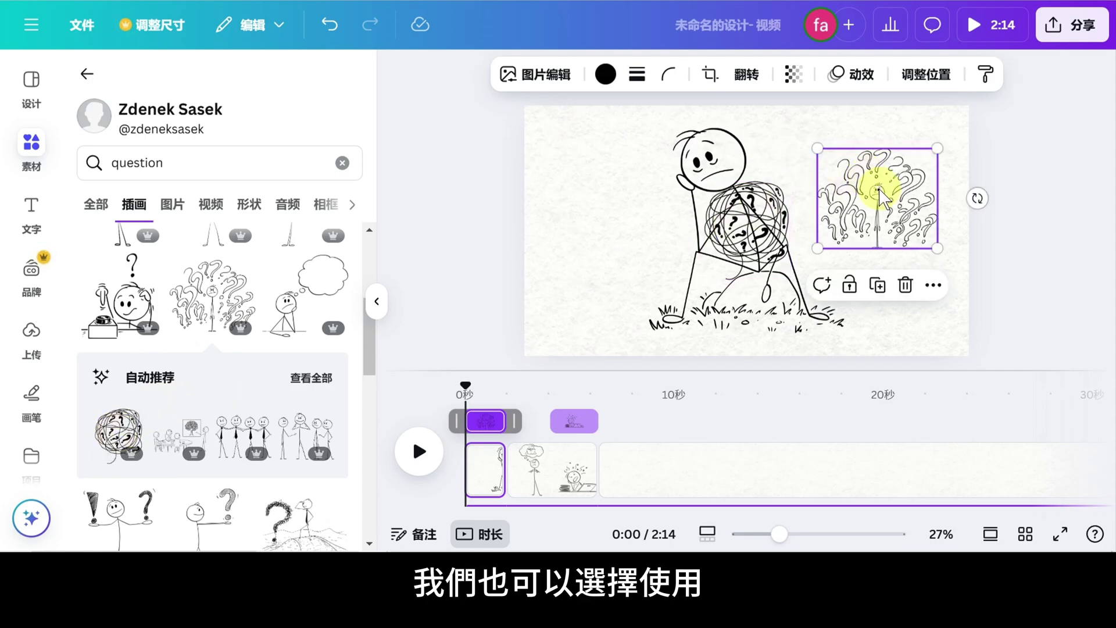
left_click(904, 284)
- Place the tangled ball at the seated figure's upper right, rotated clockwise, with the seated figure shifted slightly left
left_click(741, 215)
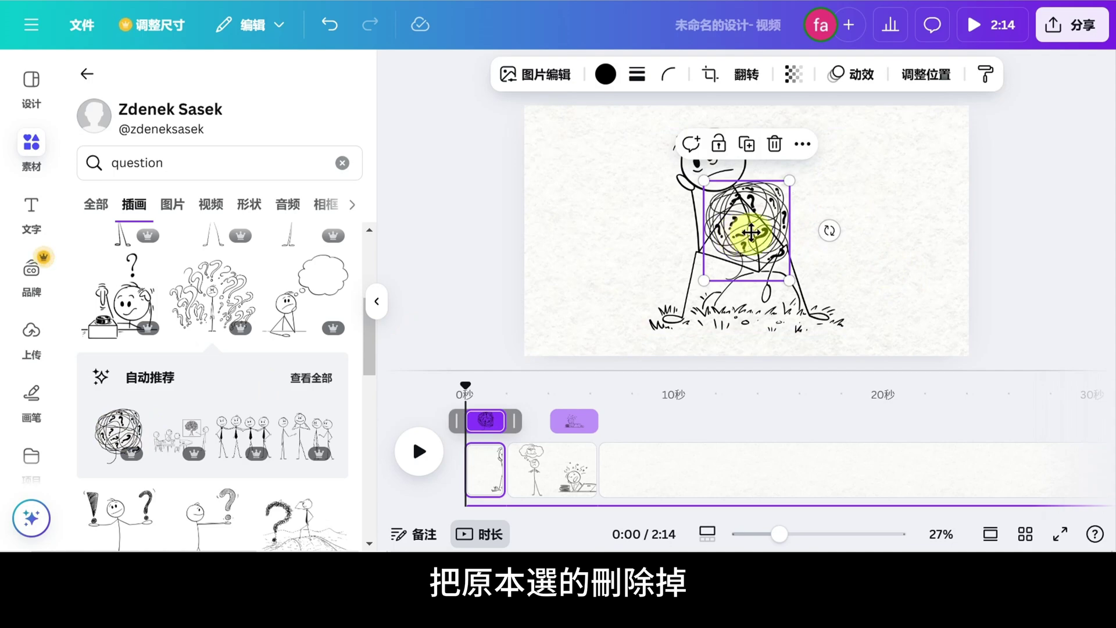
left_click_drag(751, 232, 889, 213)
mouse_move(976, 204)
left_mouse_down()
mouse_move(859, 155)
mouse_move(829, 165)
mouse_move(868, 196)
left_mouse_up()
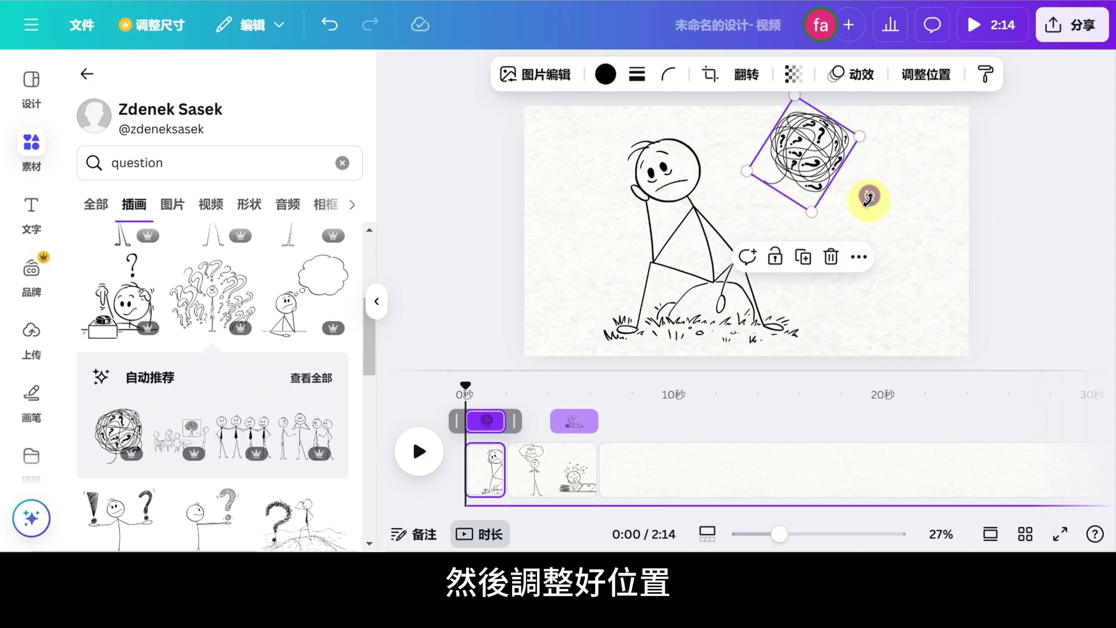
left_click(1046, 237)
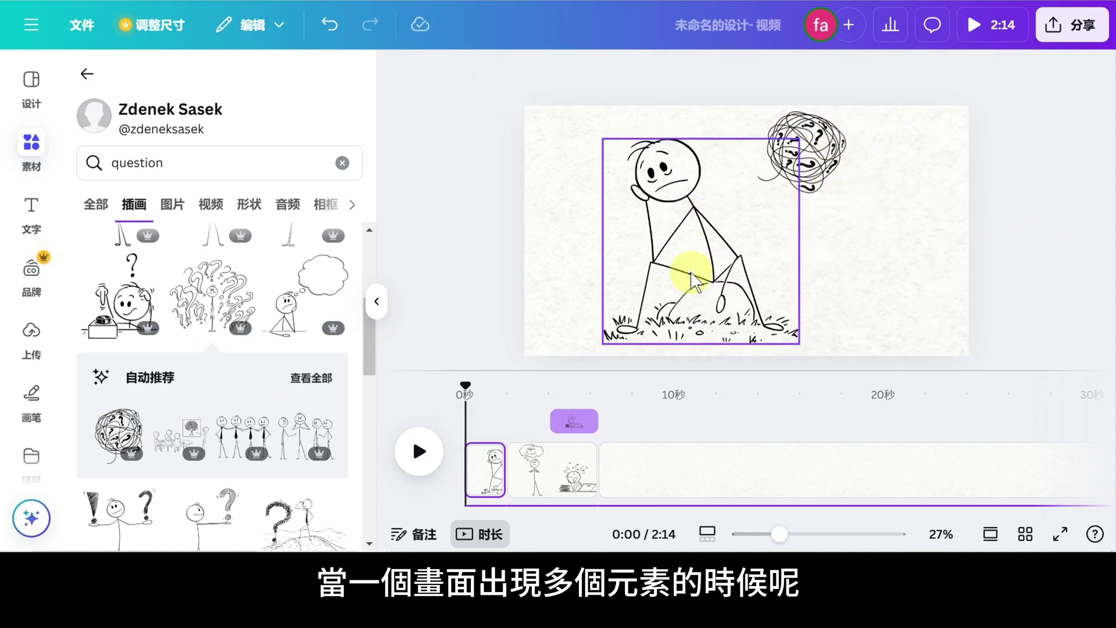
- Trim the tangled ball's start so it appears about 1 second into the first scene, and preview the first two scenes
left_click(805, 159)
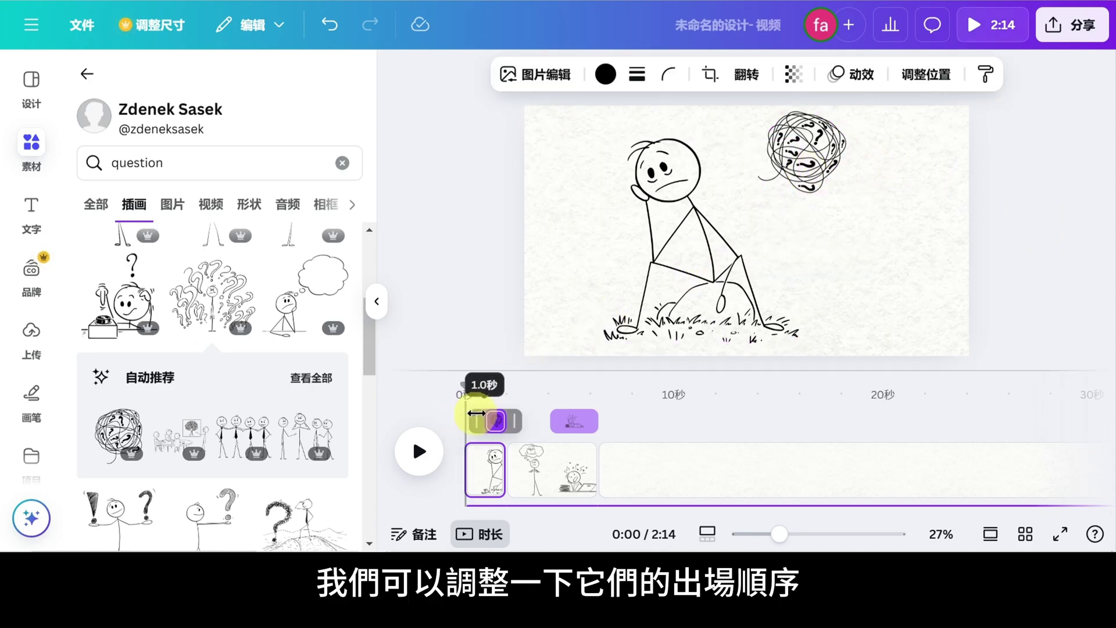
left_click_drag(476, 413, 479, 412)
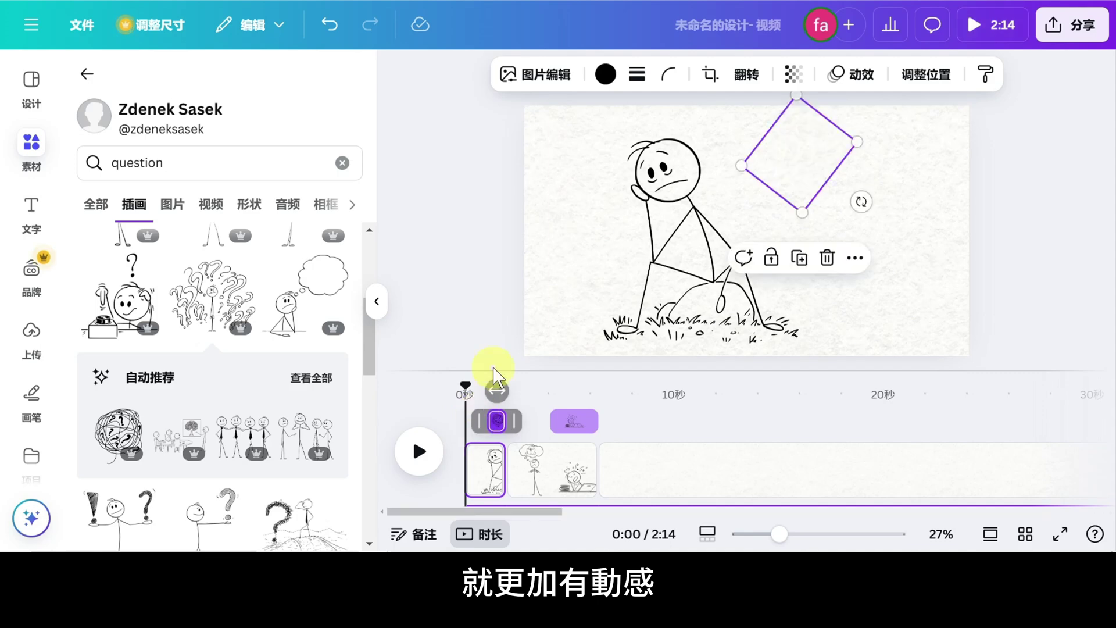
left_click(446, 285)
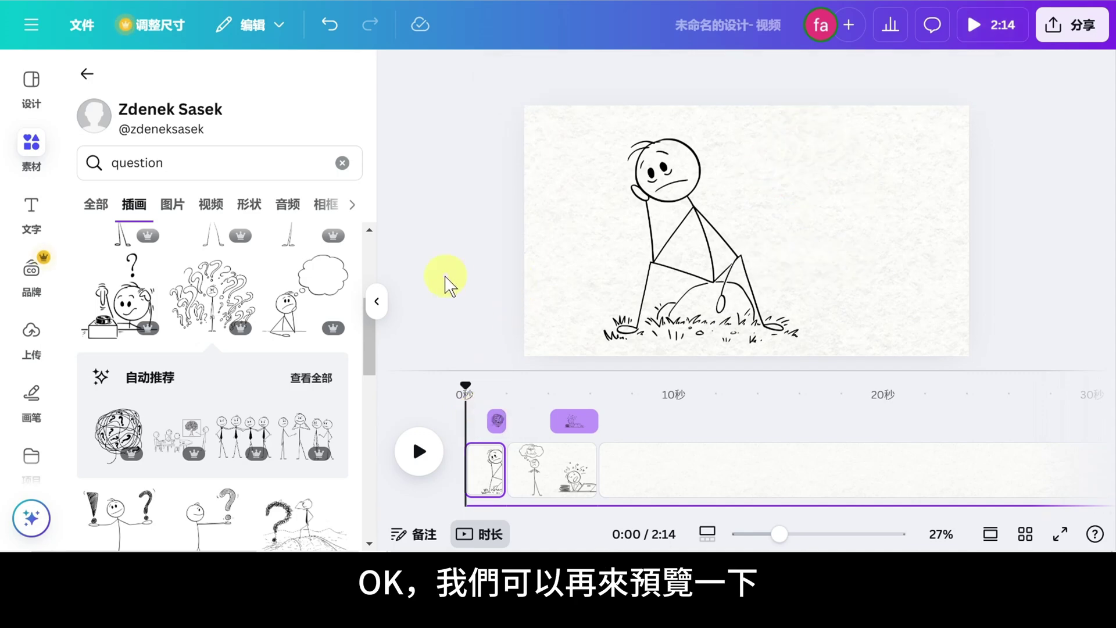
left_click(429, 456)
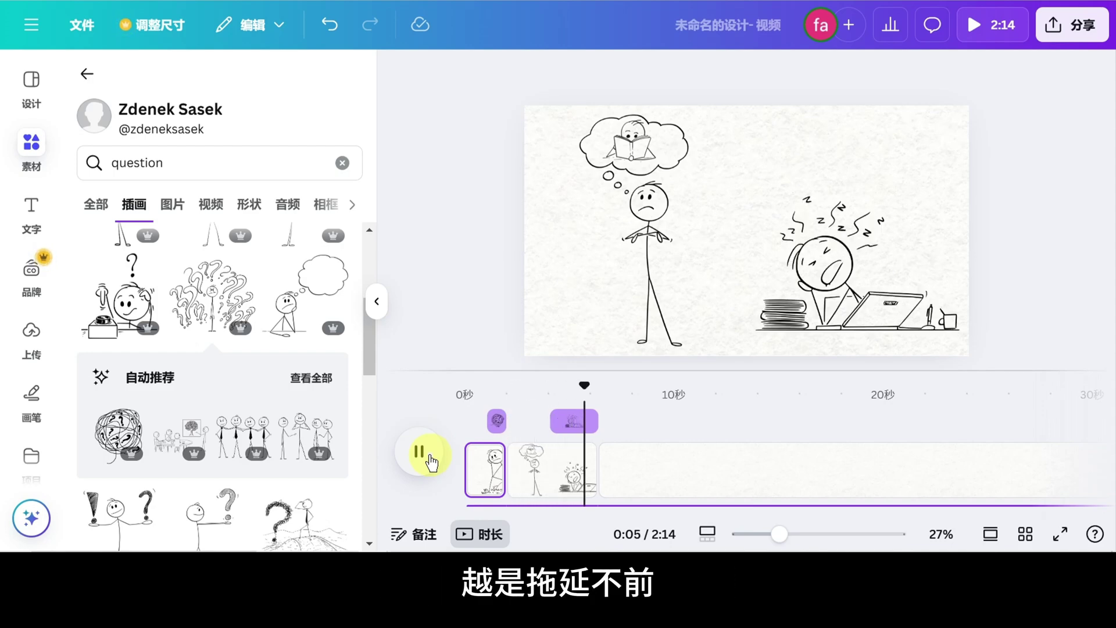
left_click(430, 459)
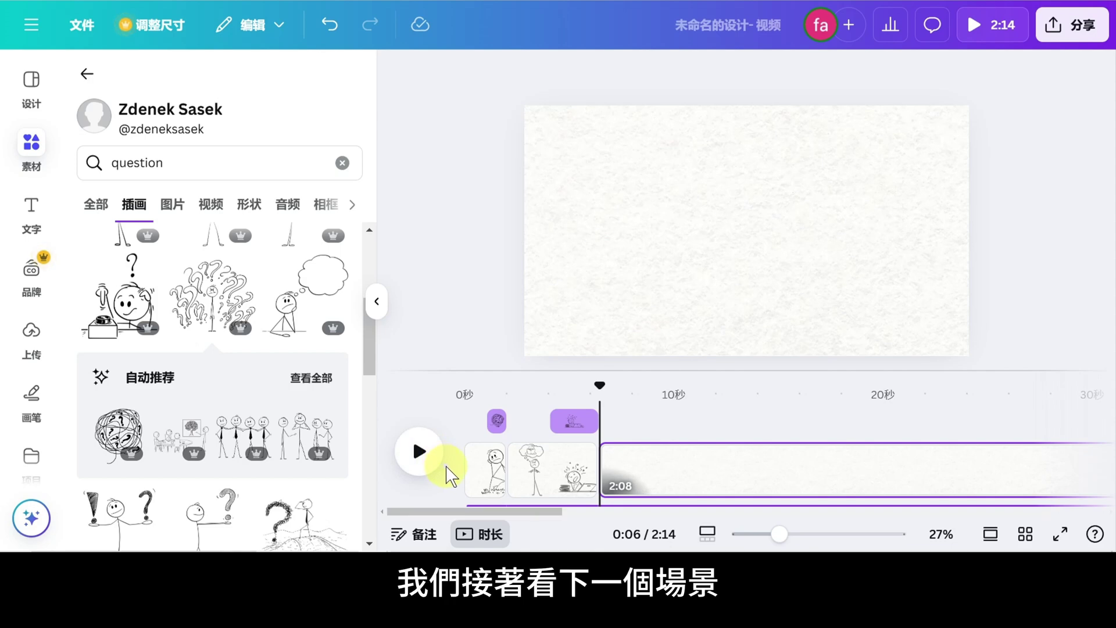
- Play the voiceover from 0:06, split the blank page at about 0:10, and place the playhead inside the new third scene
scroll(451, 475, "down", 1)
left_click(421, 456)
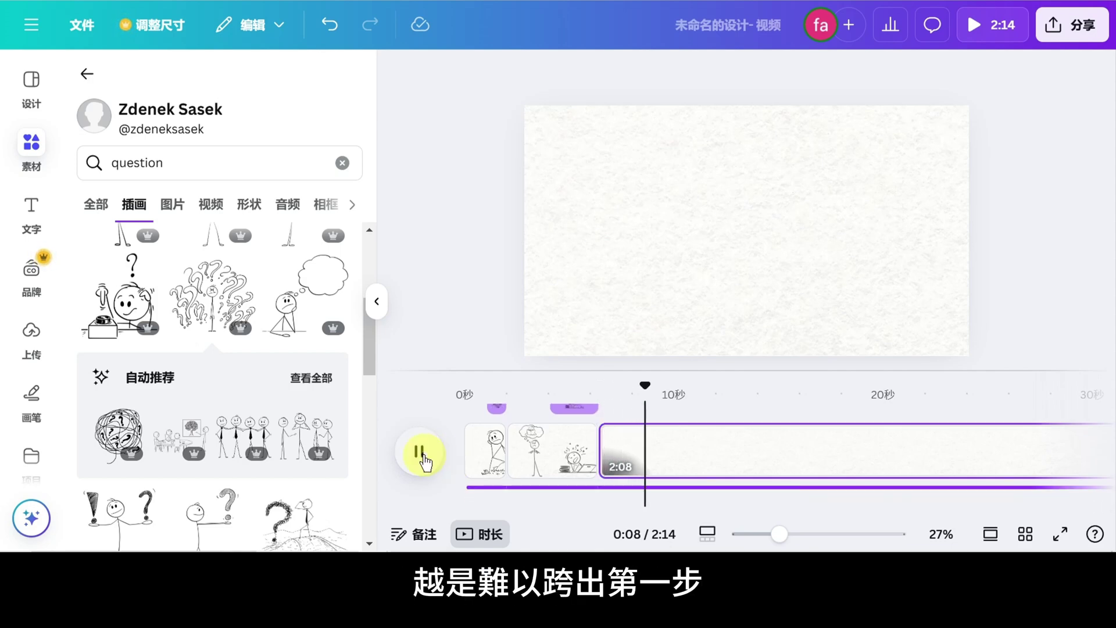
left_click(421, 456)
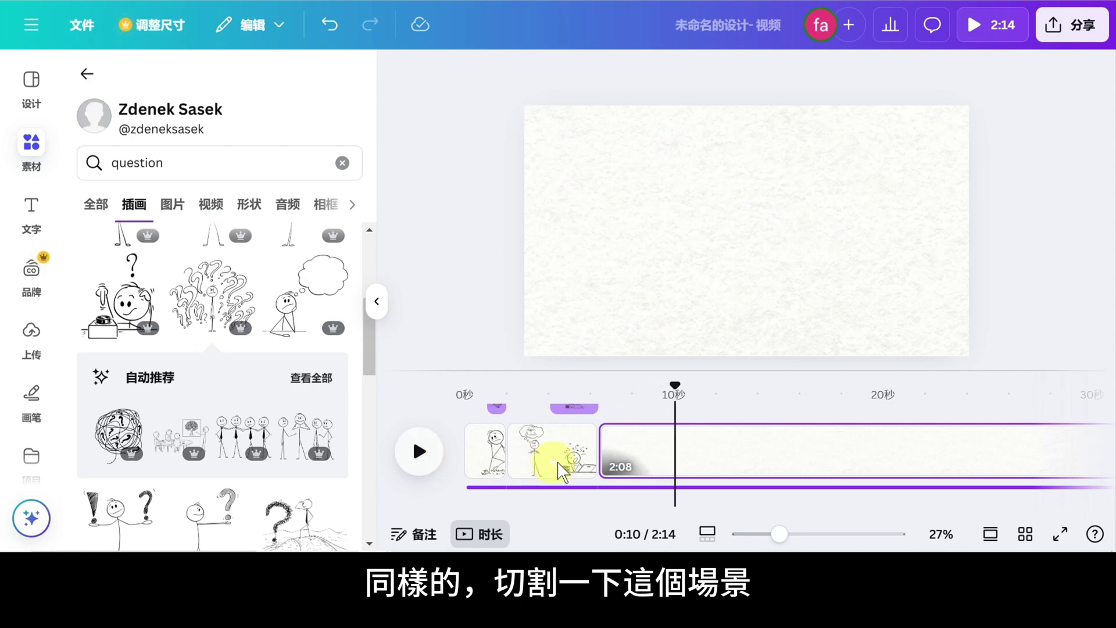
left_click(674, 423)
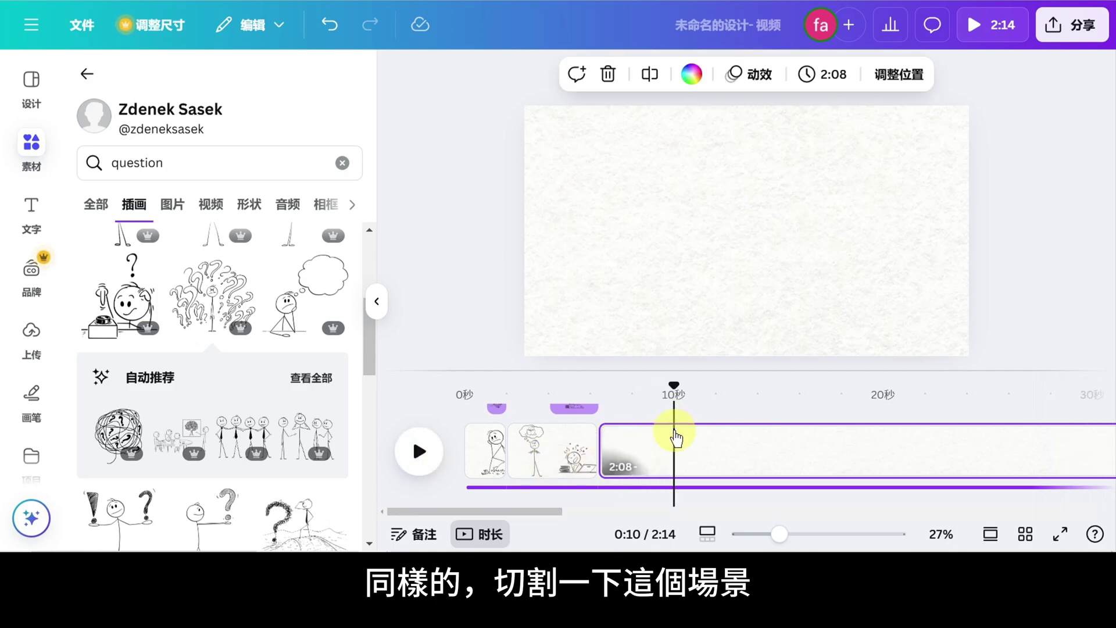
left_click(651, 75)
left_click(629, 450)
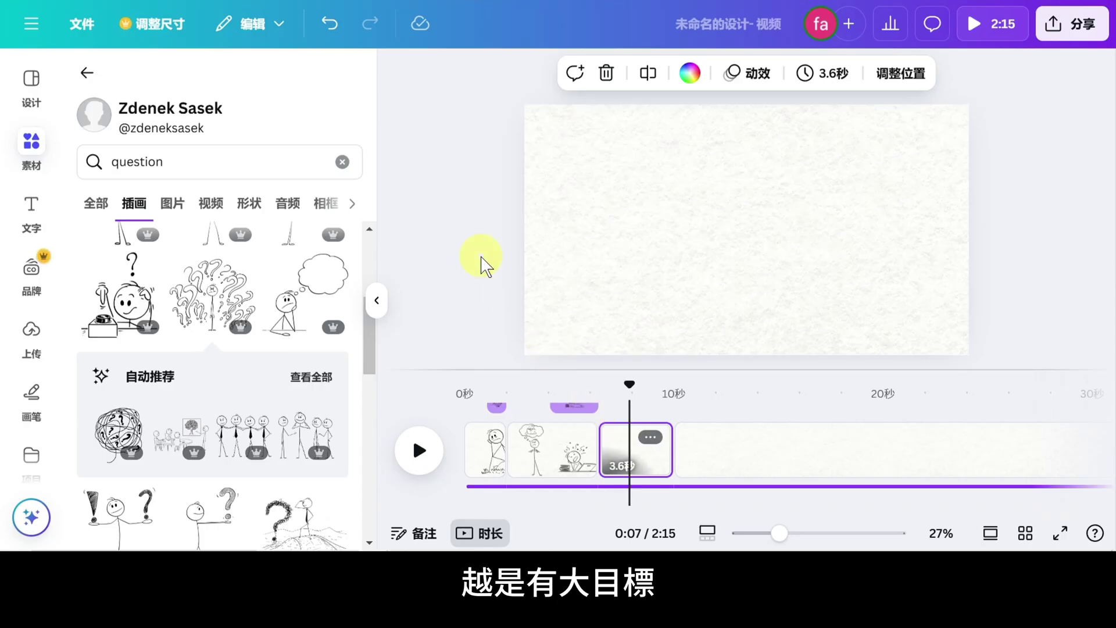
- Search the creator's illustrations for "target" and for "dream"
left_click(342, 160)
type("target")
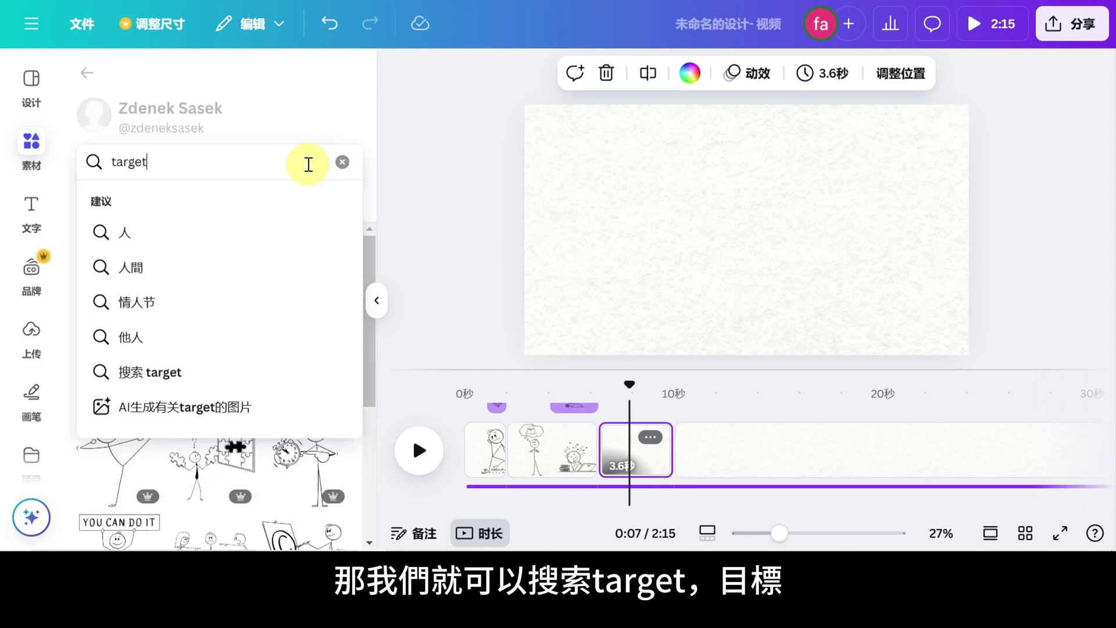
key("Return")
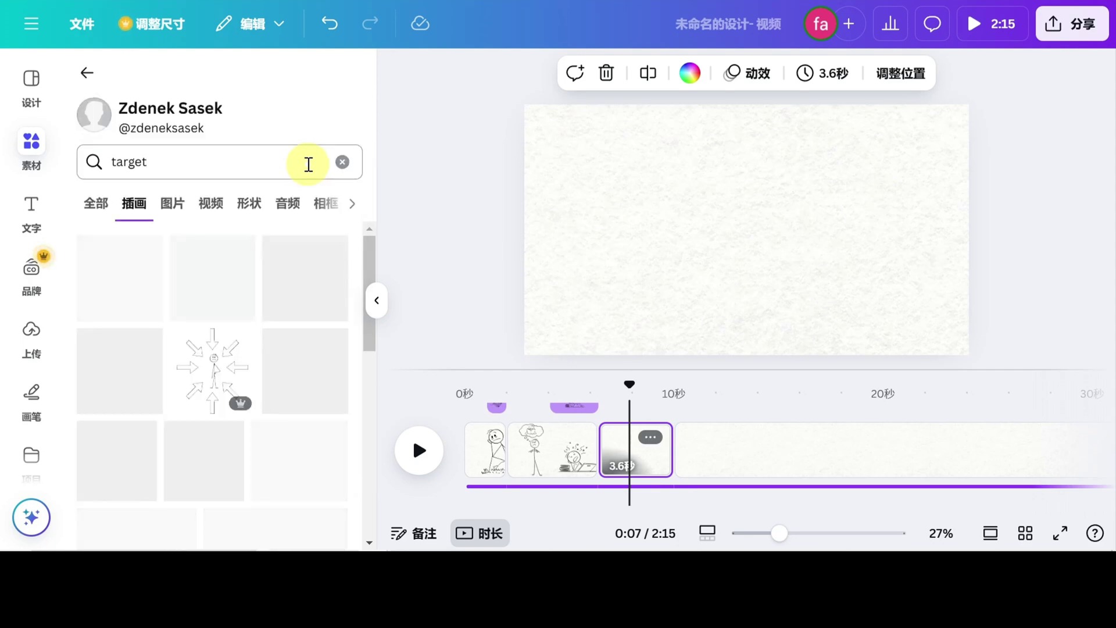
left_click(341, 162)
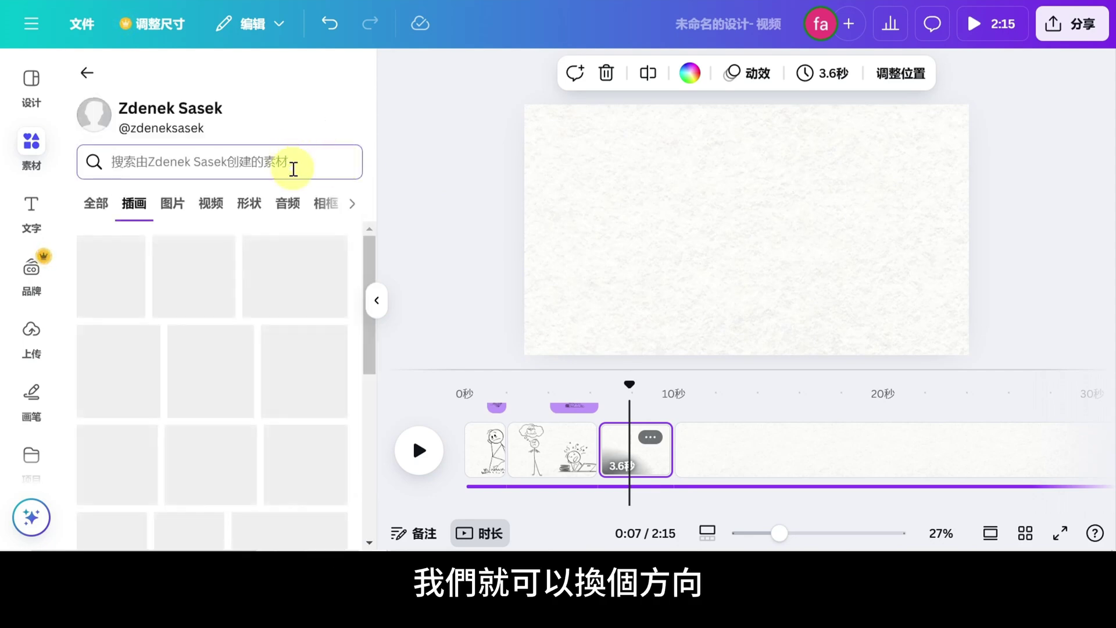
type("dream")
key("Return")
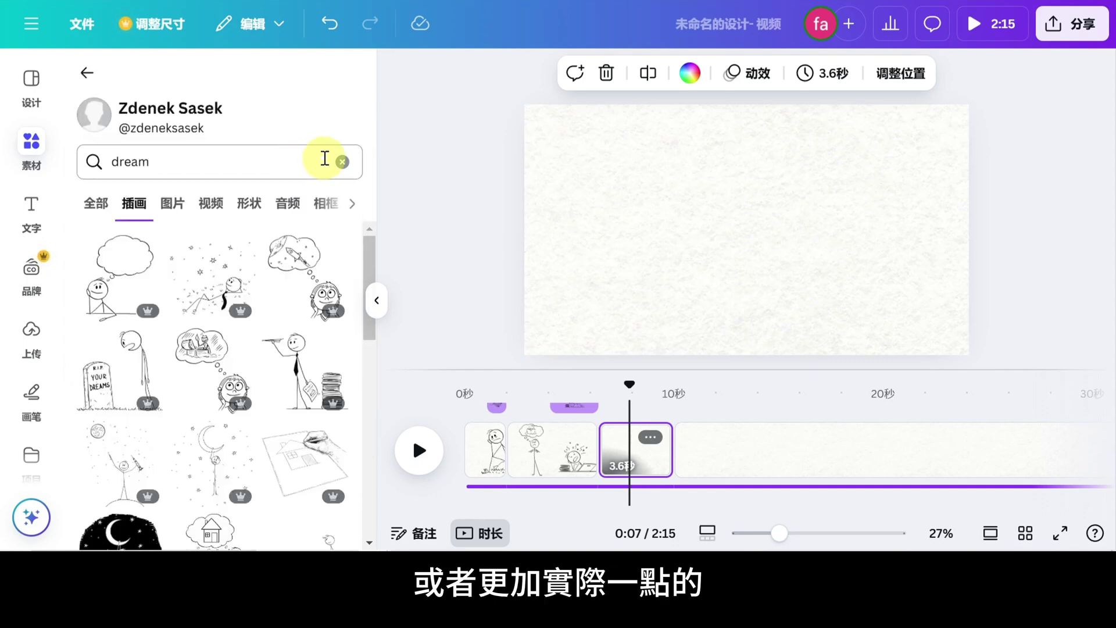
- Search for "money", add the figure painting a dollar sign to the third scene, and enlarge it in the page centre
left_click(342, 165)
type("money")
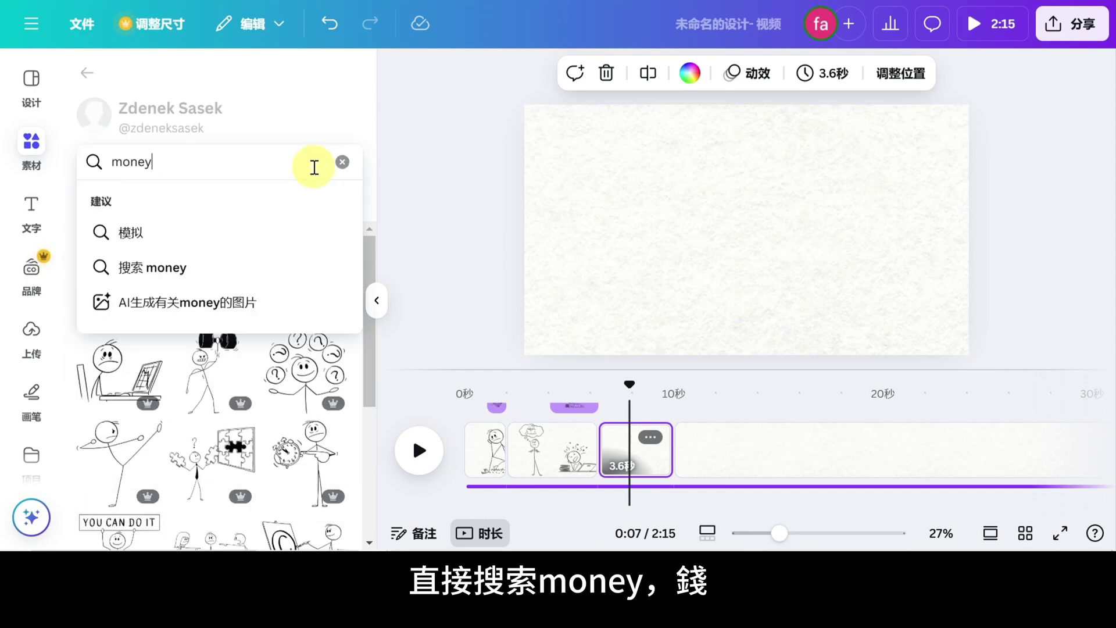
key("Return")
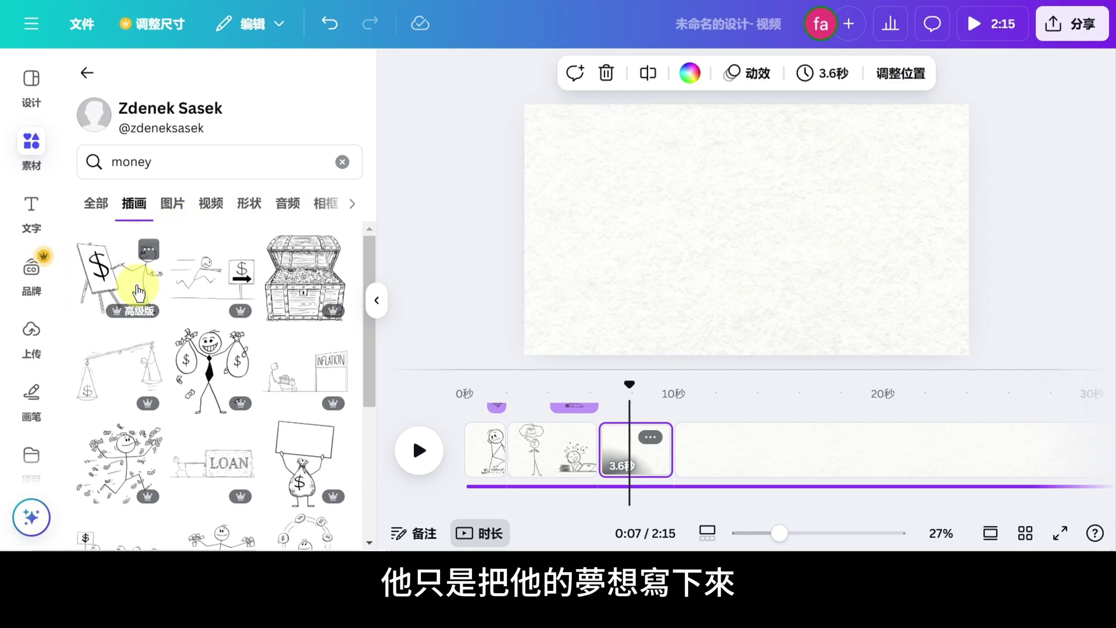
left_click(138, 291)
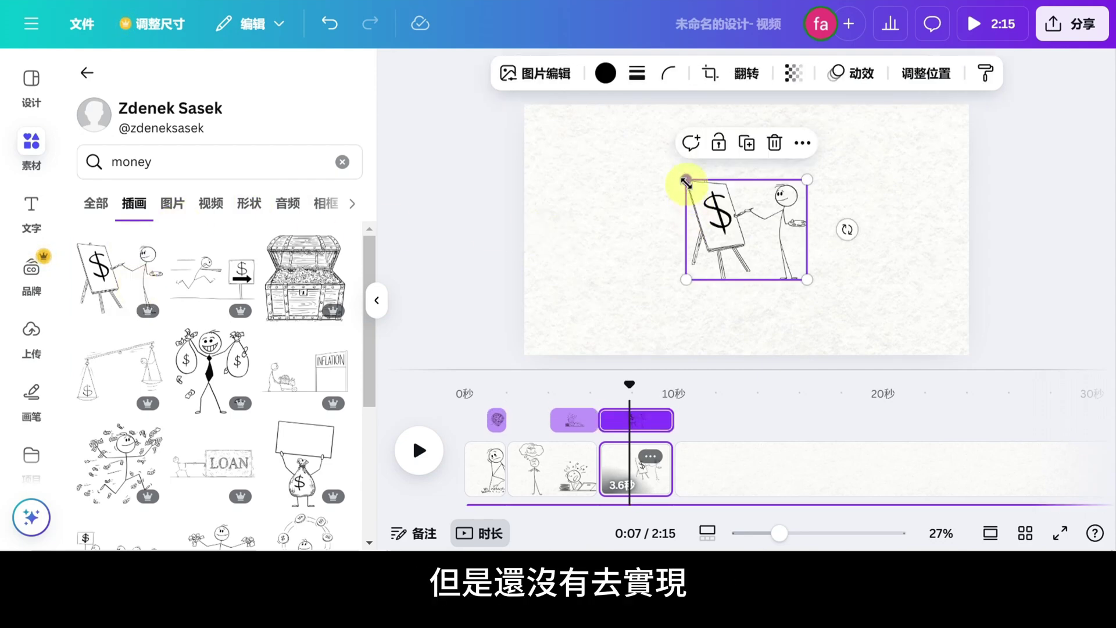
left_click_drag(686, 181, 620, 125)
left_click_drag(807, 279, 864, 329)
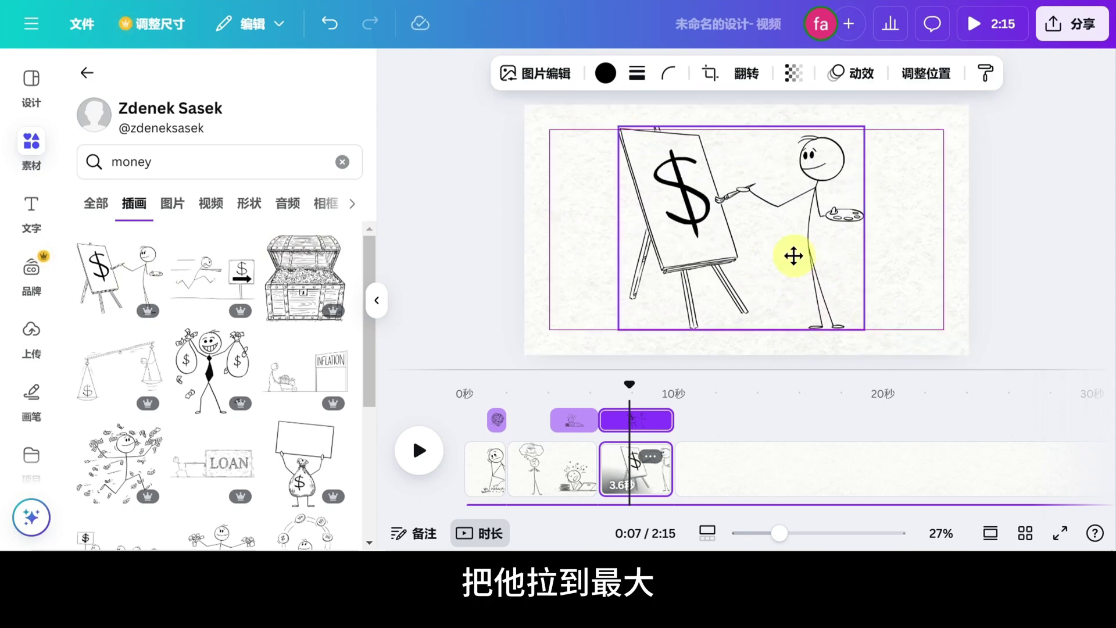
left_click_drag(793, 255, 798, 257)
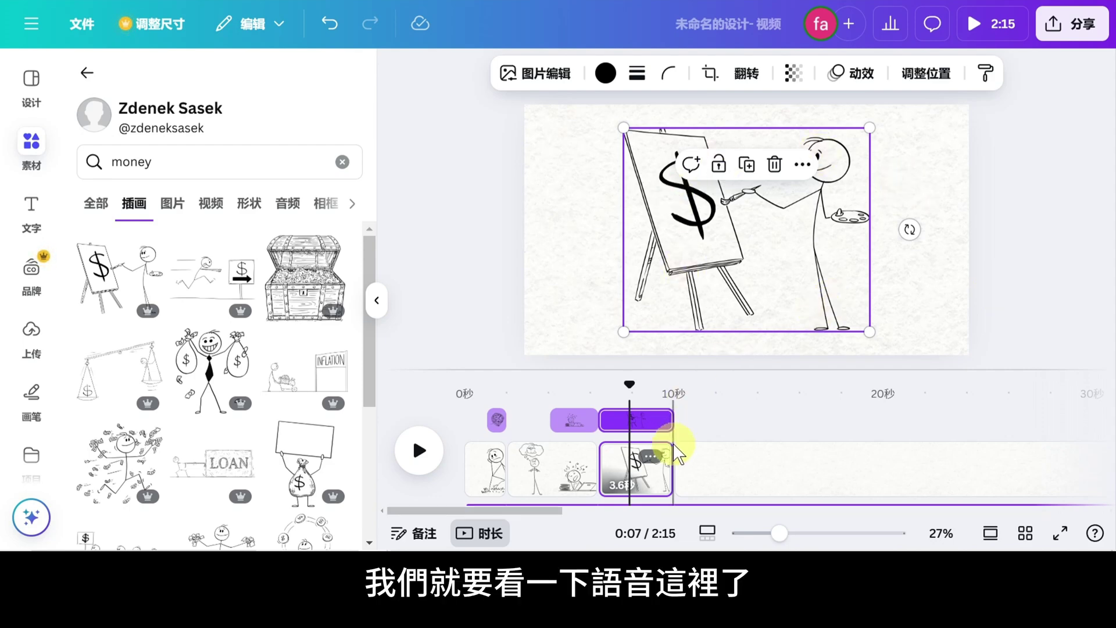
- Trim the dollar-painting illustration's end to about 0:08 to match the voiceover, and play the rest of the scene
scroll(671, 449, "down", 1)
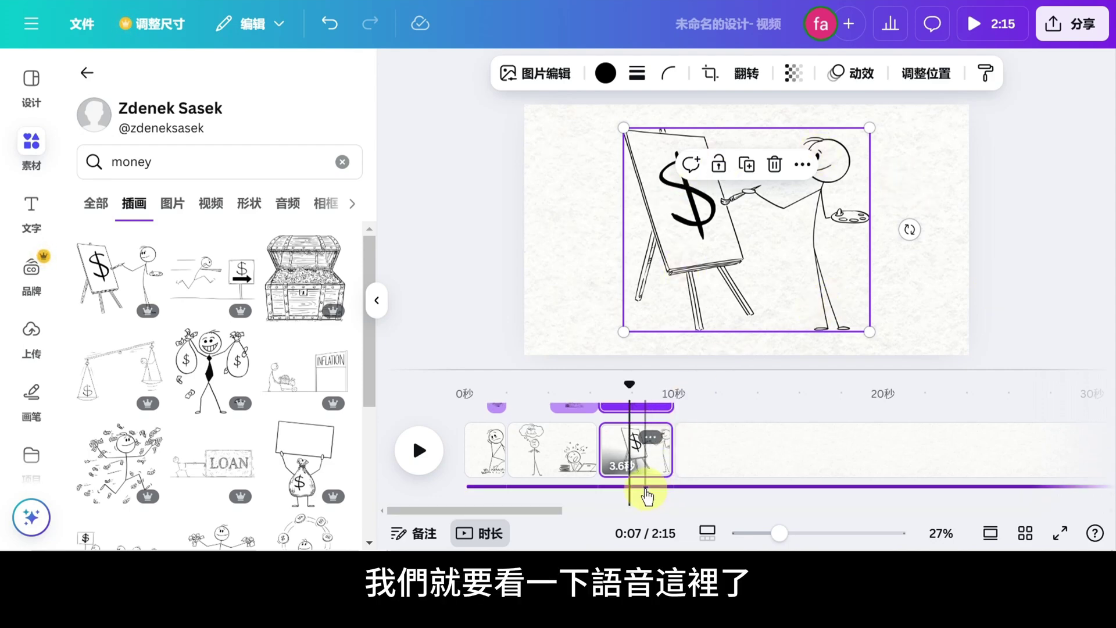
left_click(647, 487)
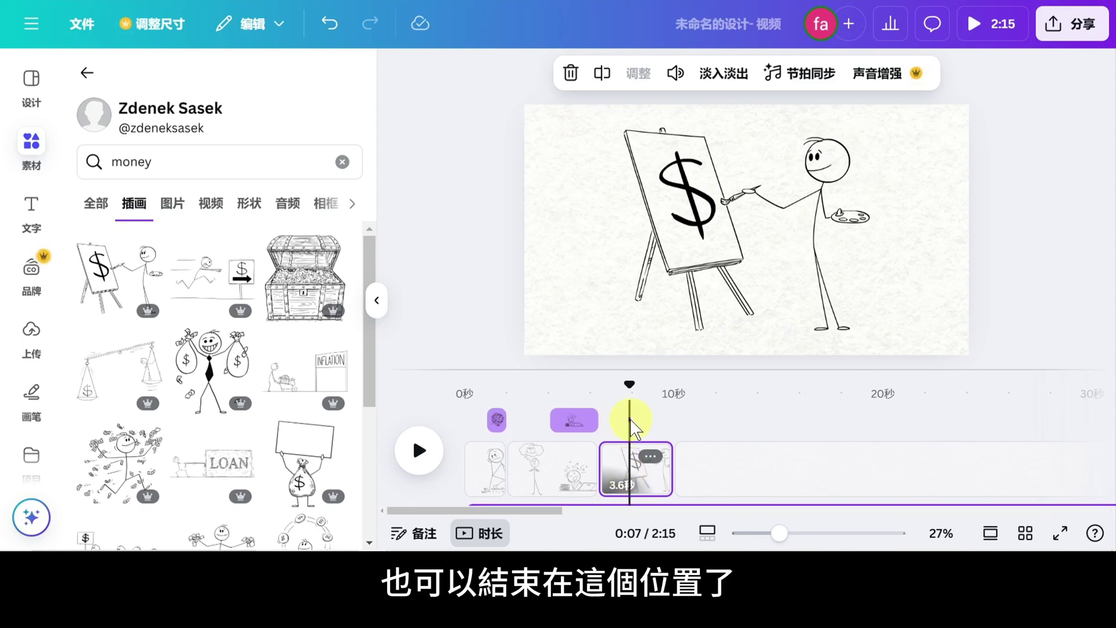
left_click(765, 238)
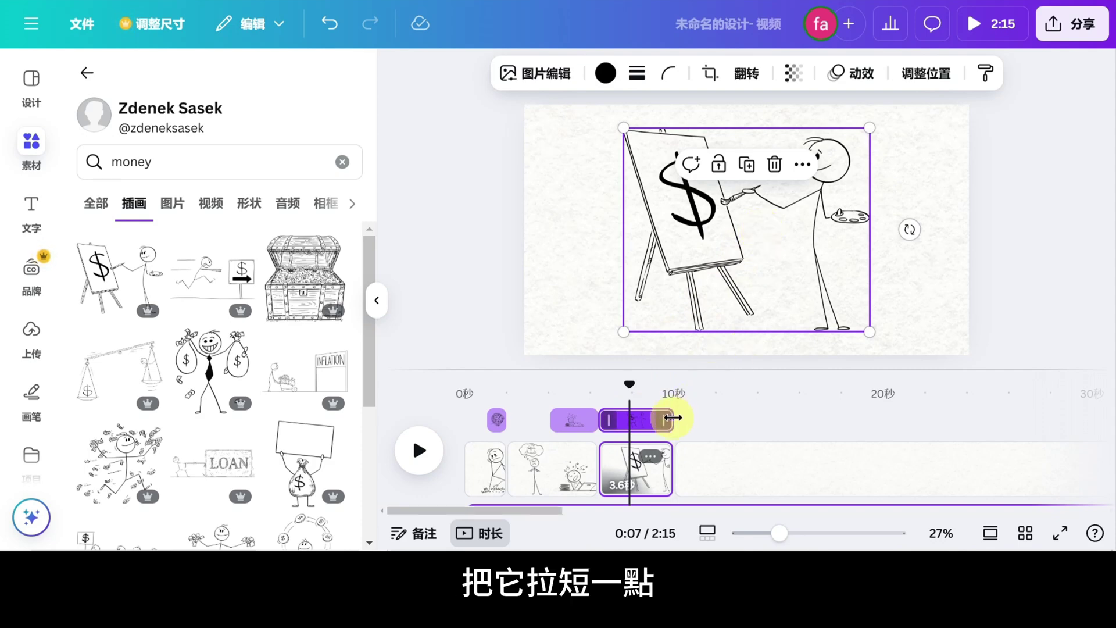
left_click_drag(671, 420, 636, 421)
left_click(637, 397)
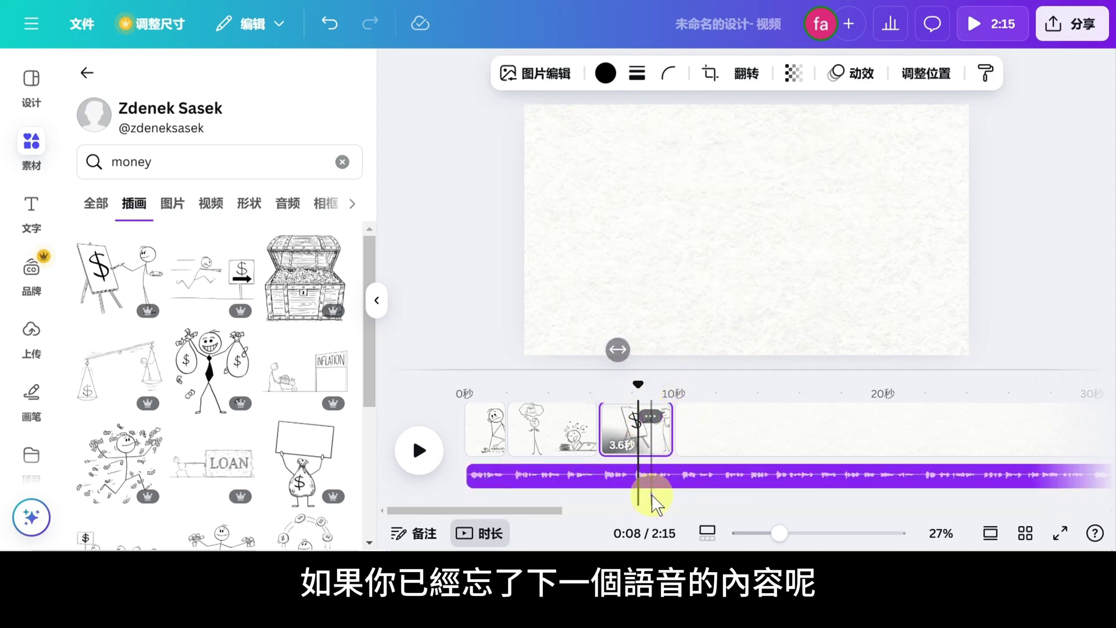
left_click(419, 450)
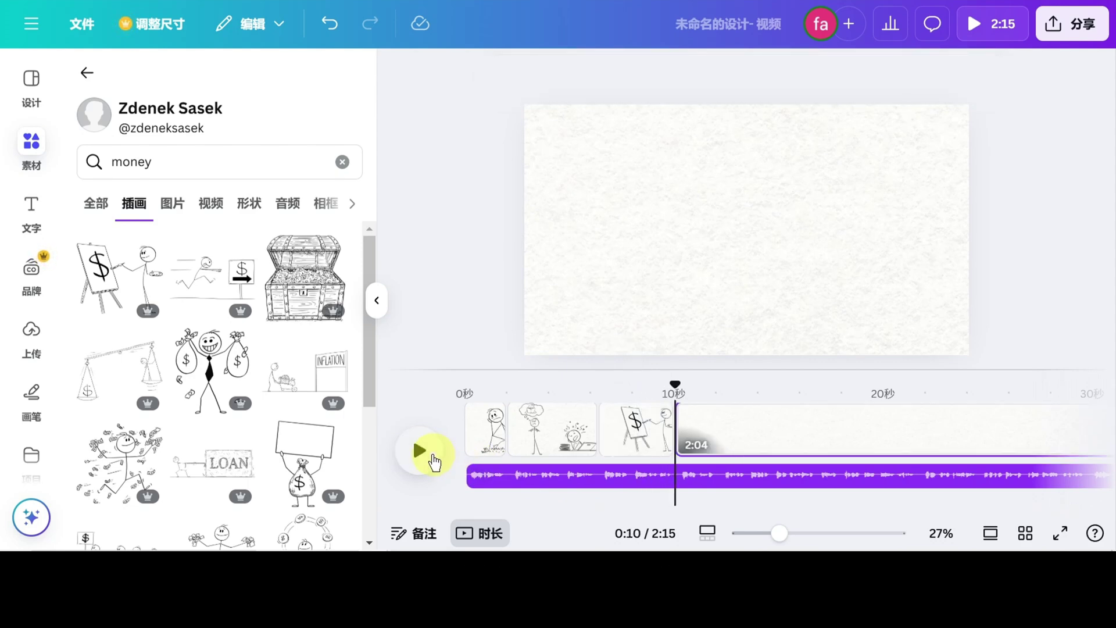
- Search the illustrations for "Difficult to start" and add the figure facing tangled roads to the third scene
left_click(627, 416)
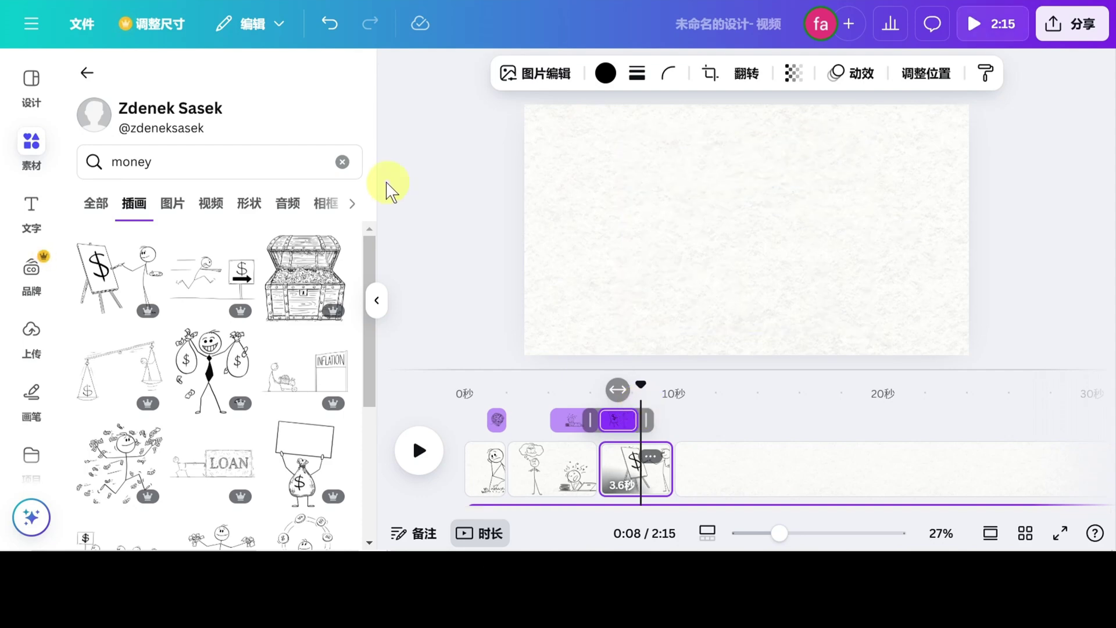
left_click(343, 161)
left_click(312, 166)
type("Difficult to start")
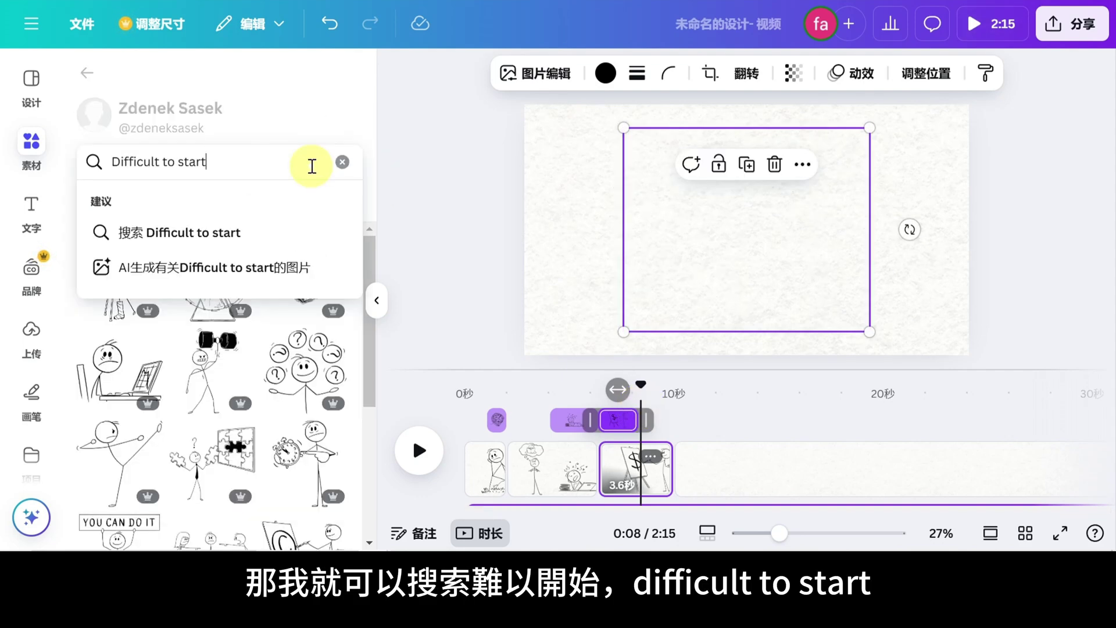
key("Return")
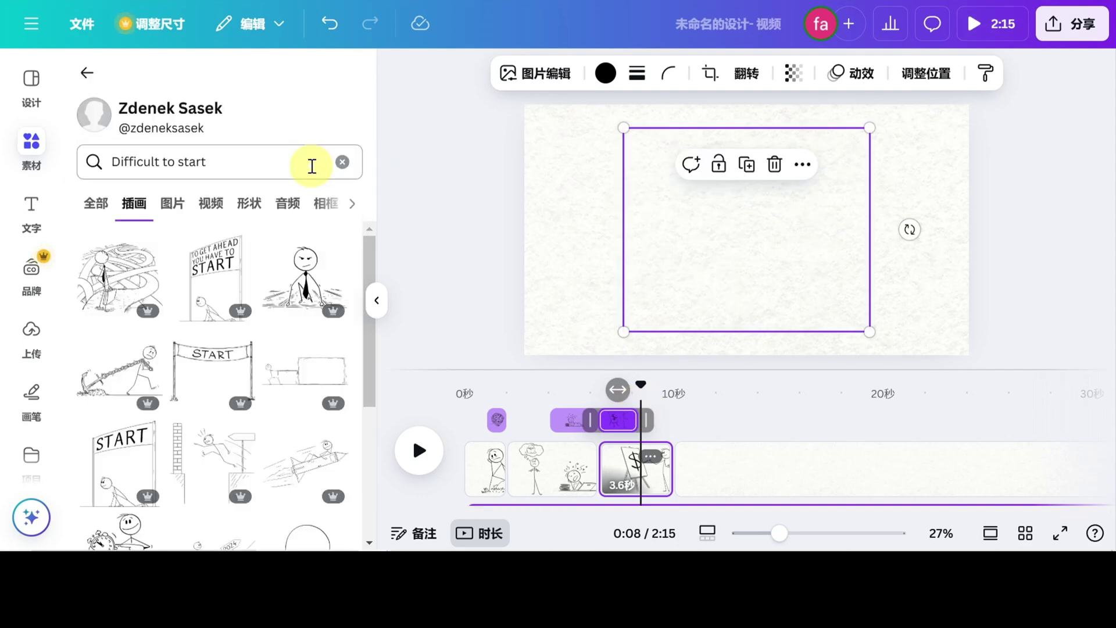
left_click(148, 291)
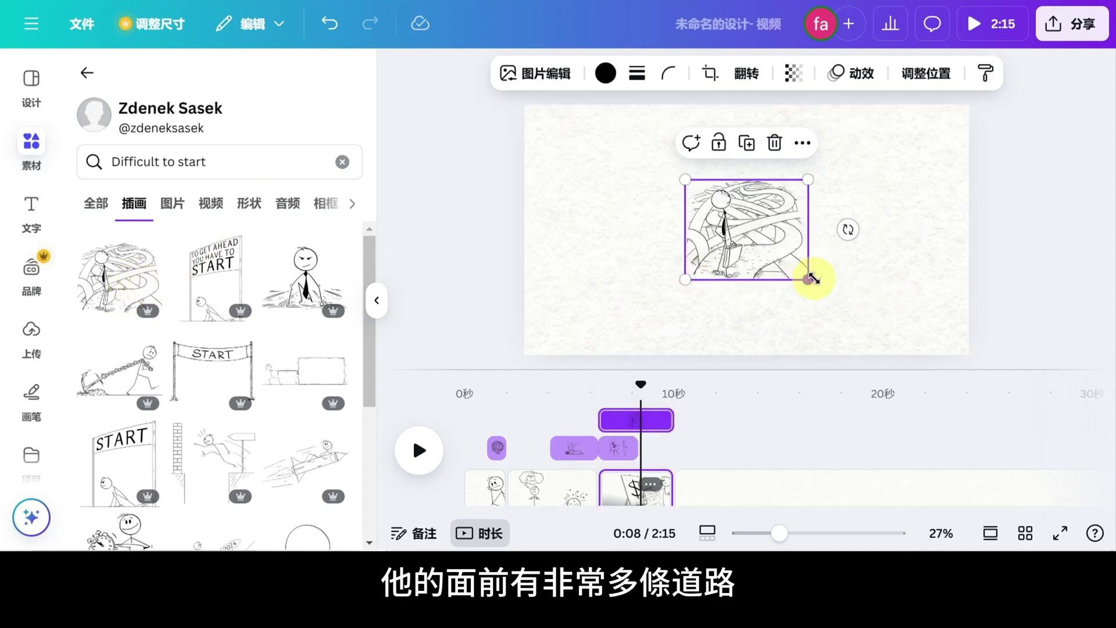
- Enlarge the tangled-roads illustration to nearly the full page height, centred on the page
left_click_drag(811, 277, 872, 330)
left_click_drag(685, 179, 617, 129)
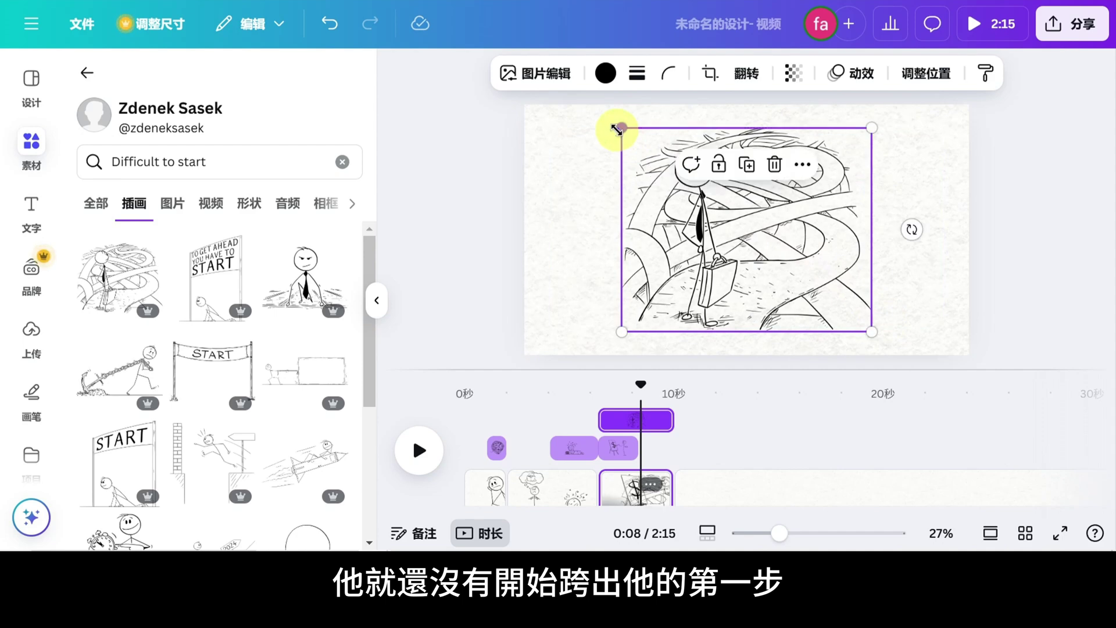
mouse_move(871, 331)
left_mouse_down()
mouse_move(884, 341)
mouse_move(870, 330)
left_mouse_up()
left_click(996, 287)
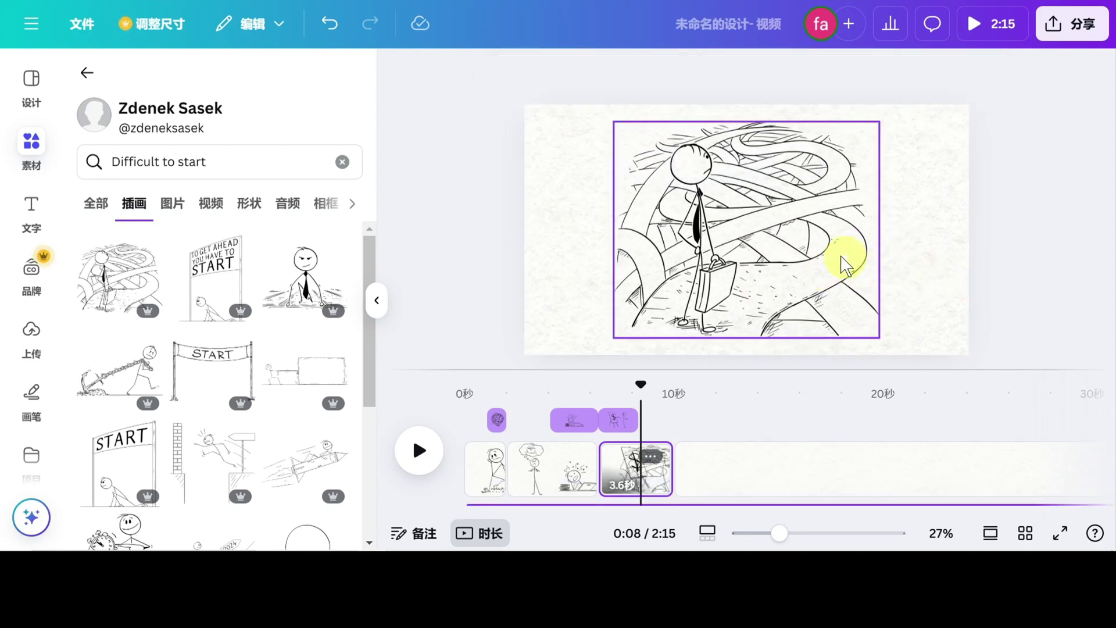
- Adjust the tangled-roads illustration's start so it follows the dollar-painting illustration, and play the scene
left_click(760, 237)
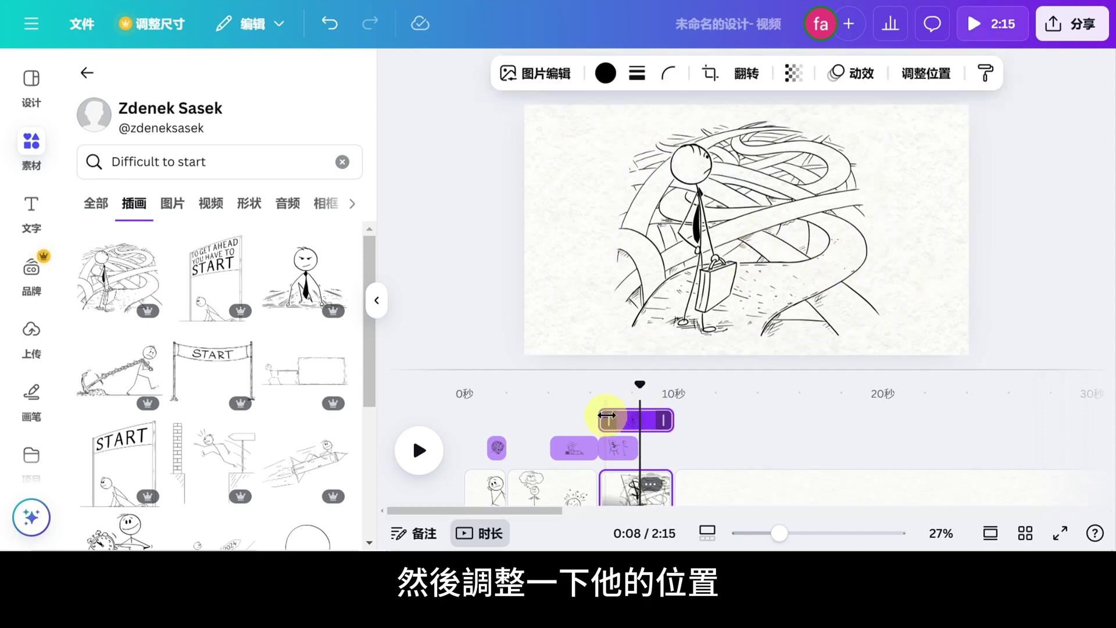
mouse_move(606, 415)
left_mouse_down()
mouse_move(643, 422)
mouse_move(611, 427)
mouse_move(667, 427)
mouse_move(598, 404)
left_mouse_up()
left_click(419, 451)
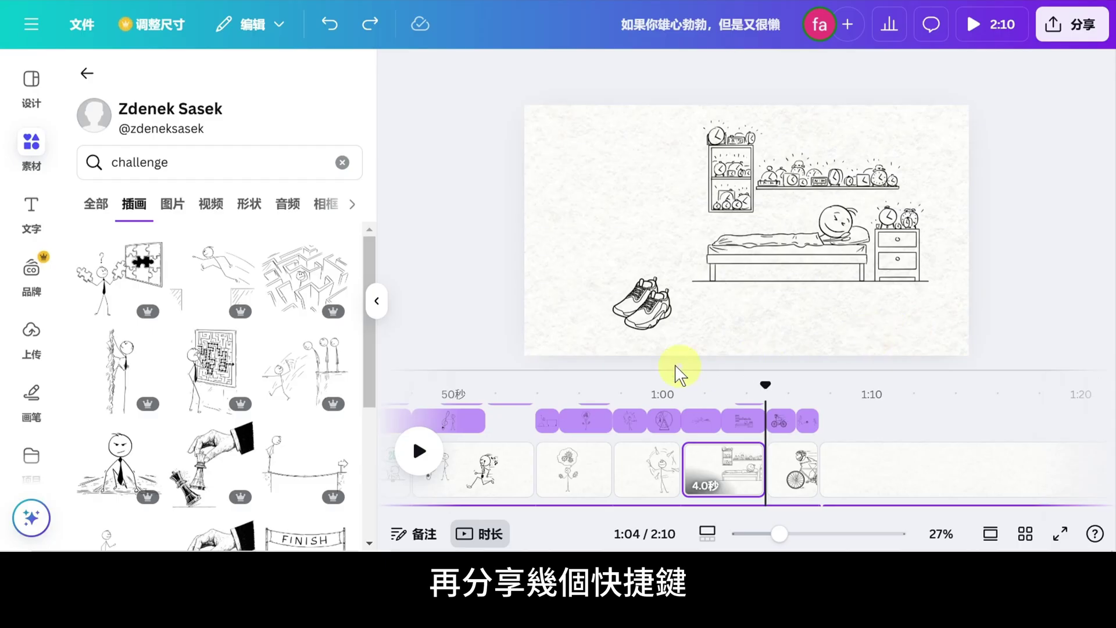
- Play the voiceover past the bicycle scene and split the blank page at about 1:10
left_click(424, 451)
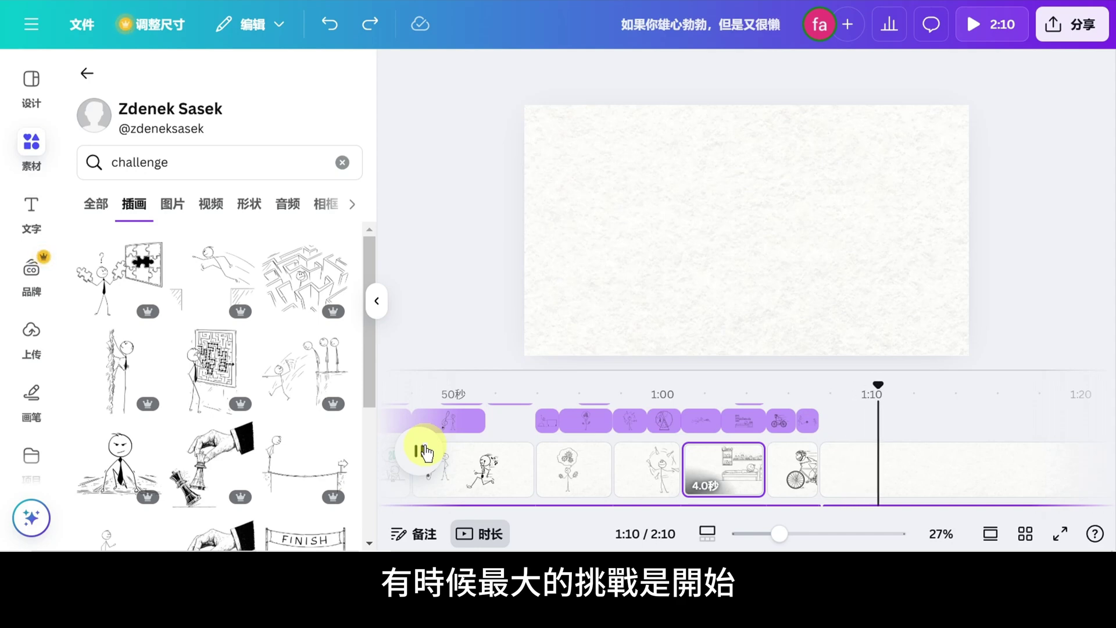
left_click(423, 451)
key("s")
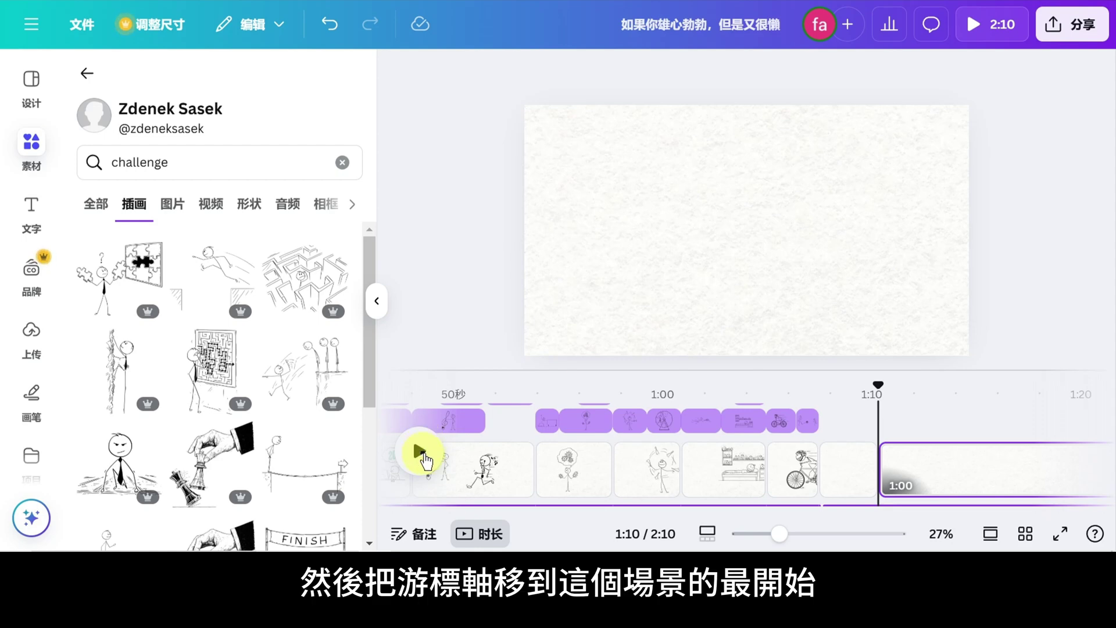
- Add the "challenge" illustration of the figure climbing text stairs to the new scene at 1:07, enlarged and centred
left_click(818, 404)
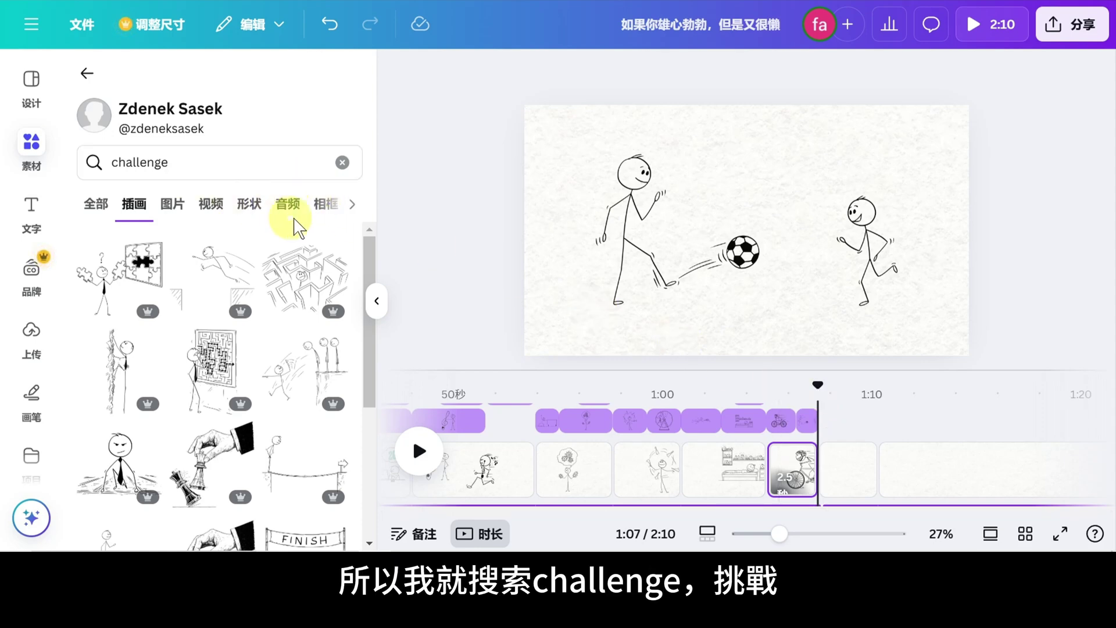
scroll(373, 260, "down", 5)
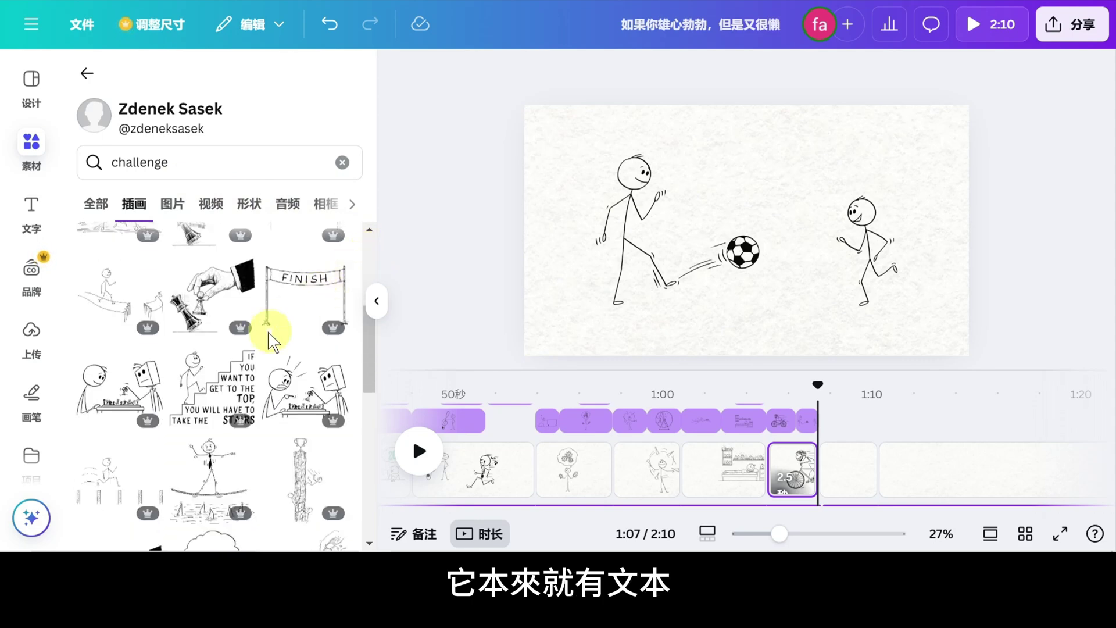
left_click(225, 393)
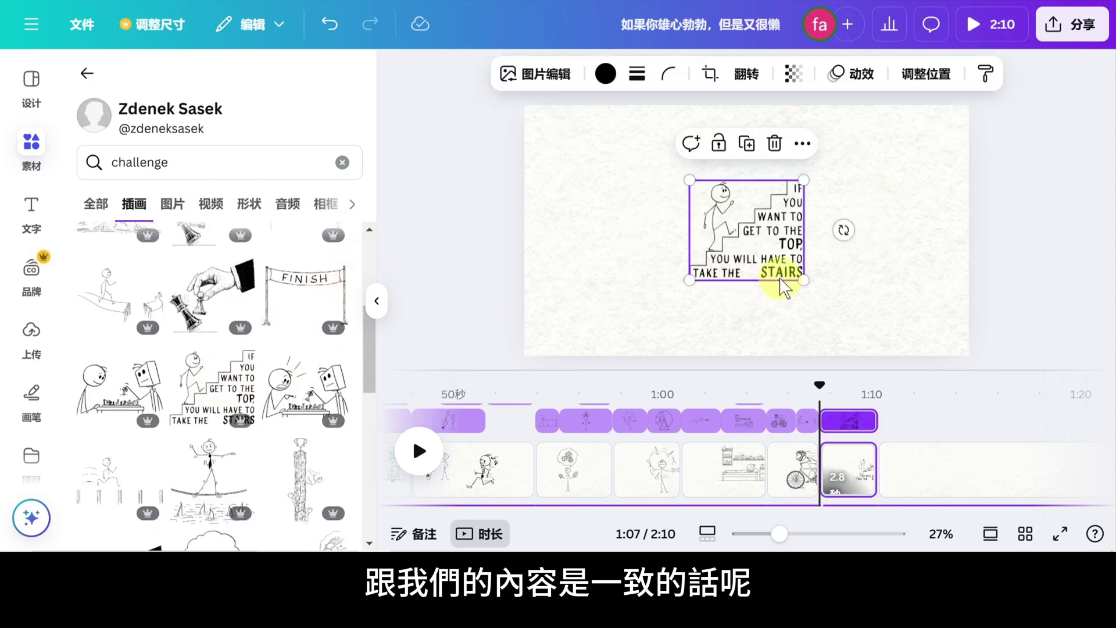
left_click_drag(803, 279, 858, 327)
left_click_drag(691, 181, 635, 133)
left_click(991, 291)
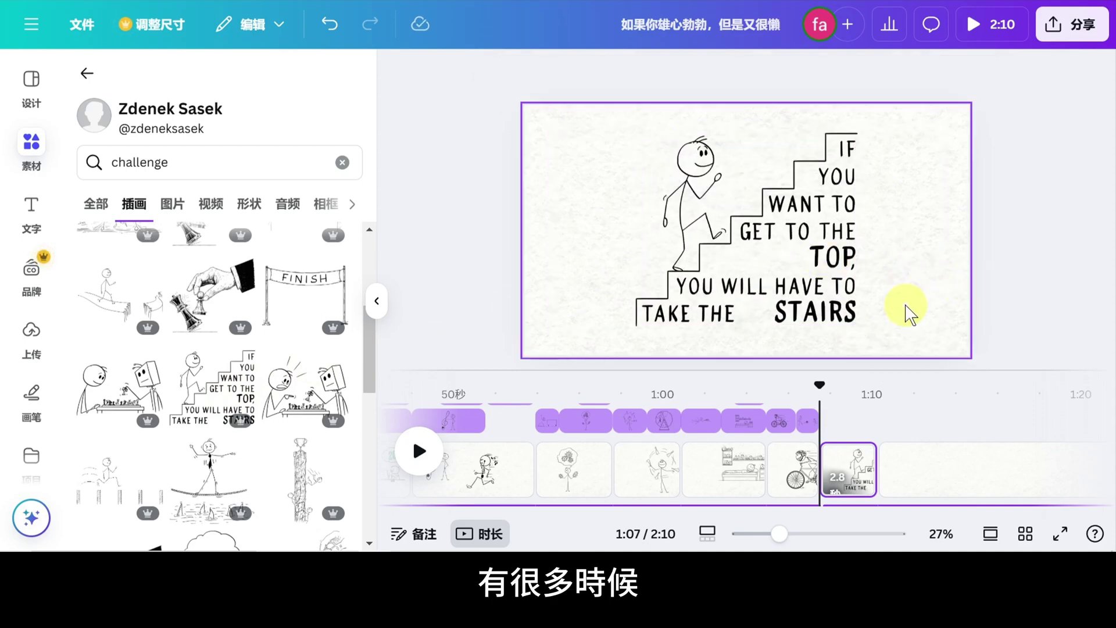
- Play the voiceover from 1:10 and split the remaining blank page at about 1:14
left_click(878, 414)
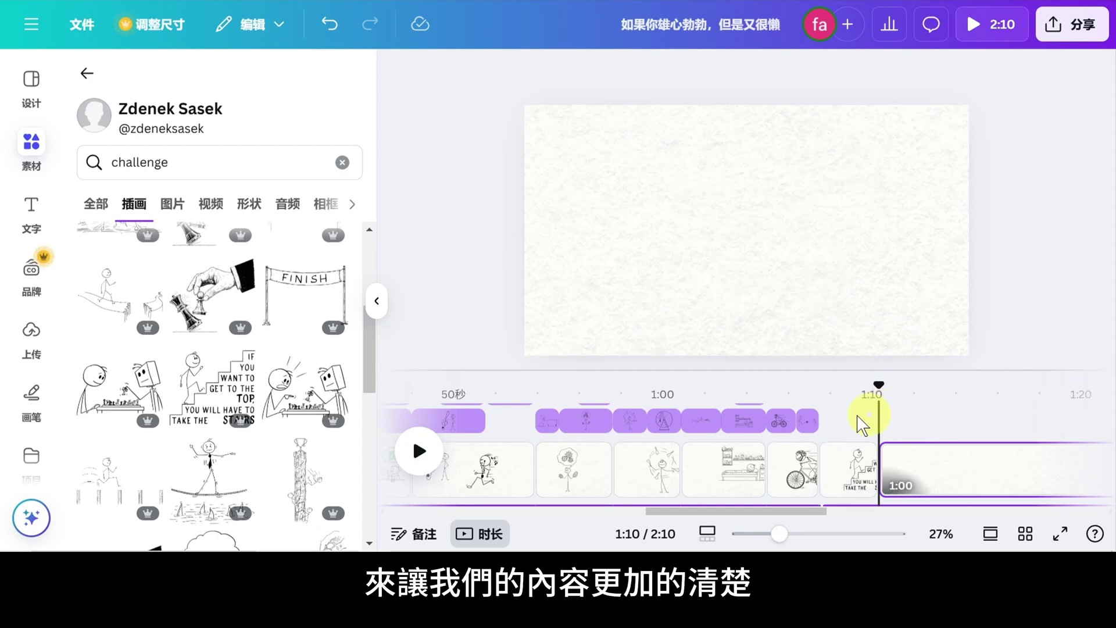
left_click(417, 456)
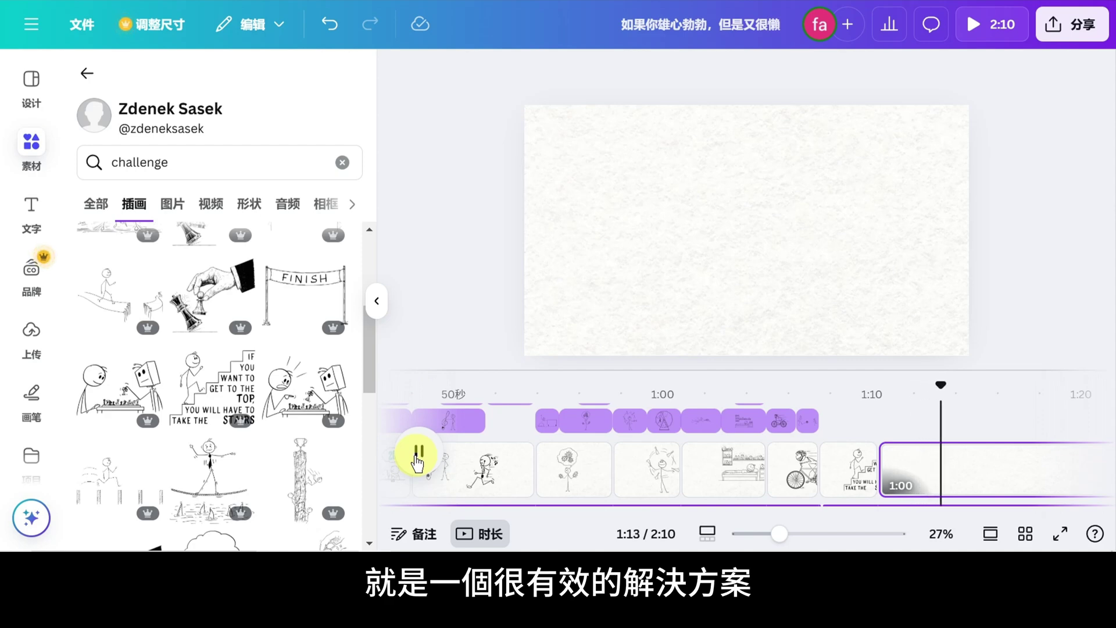
left_click(417, 456)
key("s")
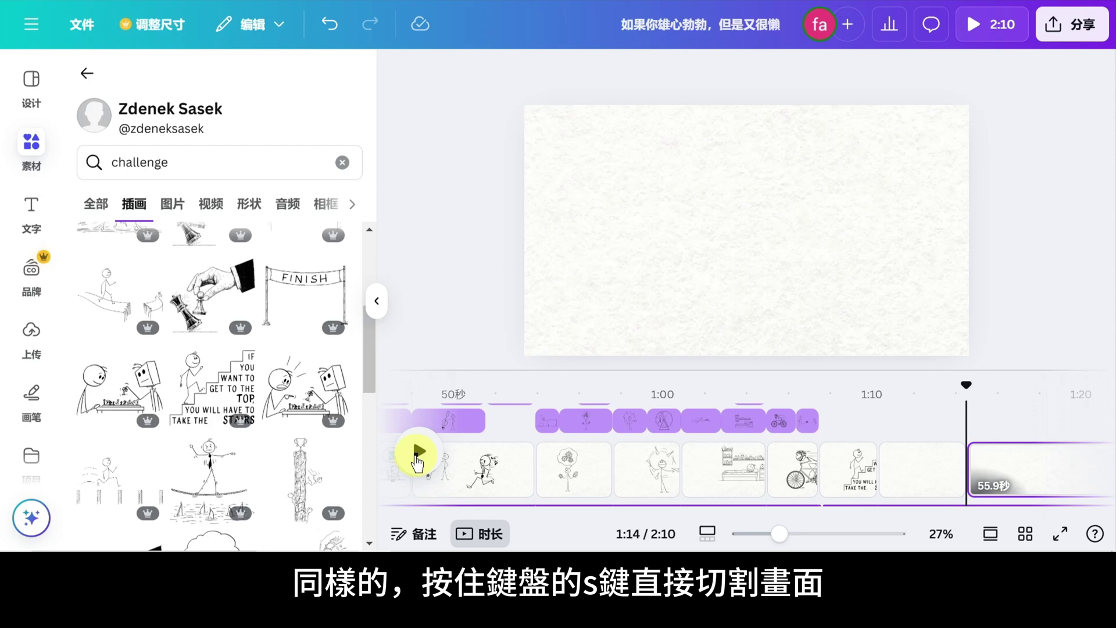
- Add the "sign" illustration of a stick figure pointing at a blank board to the 1:10 scene, enlarged to nearly full page height
left_click(881, 435)
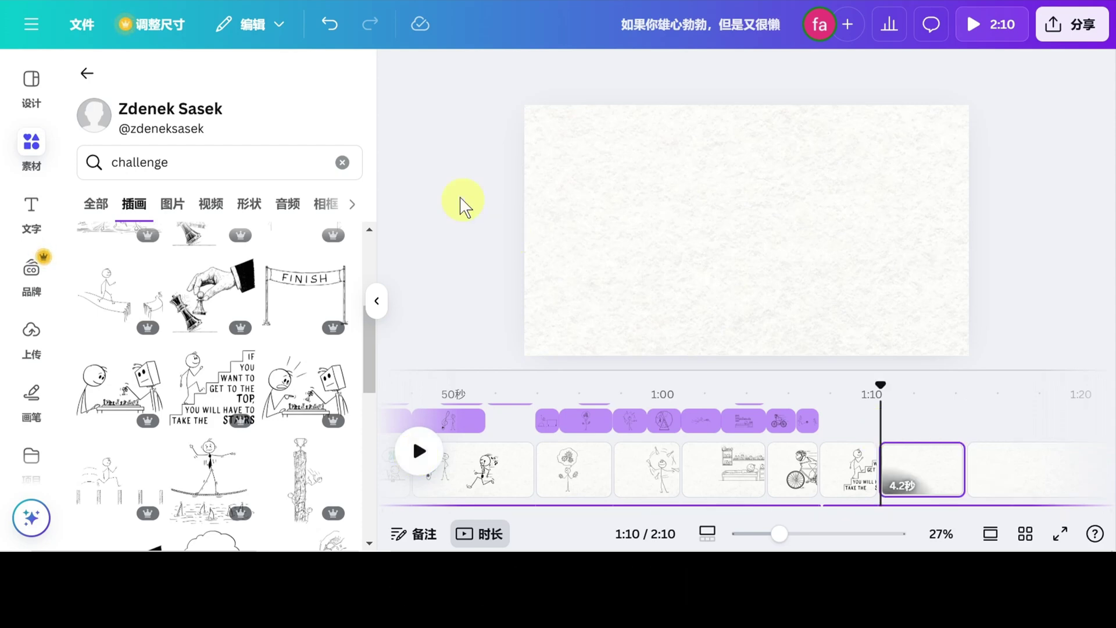
left_click(343, 162)
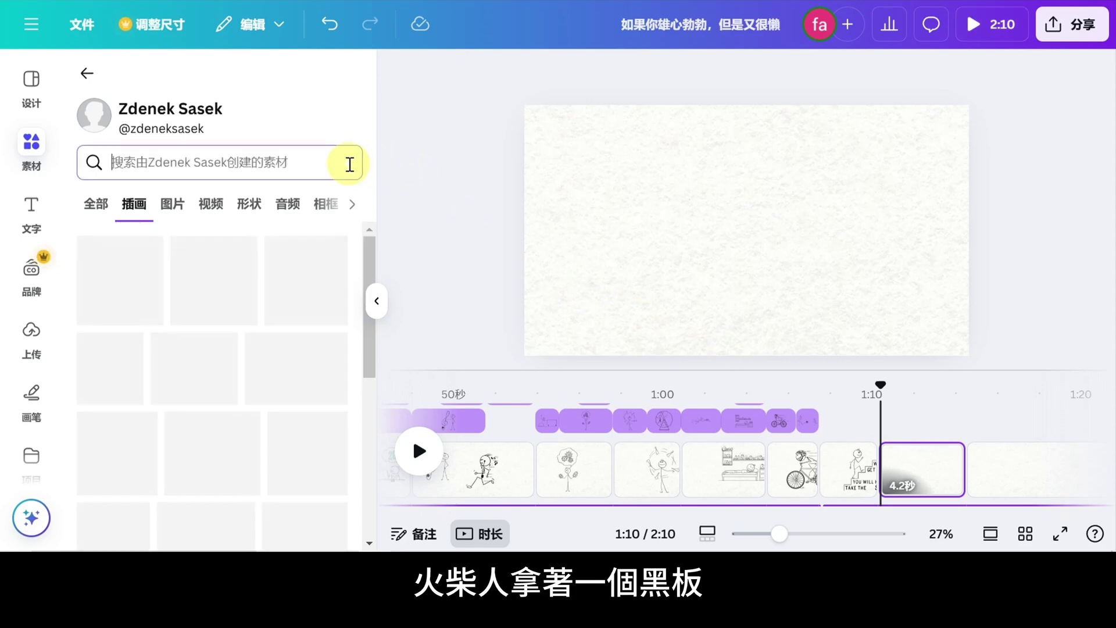
type("sign")
key("Return")
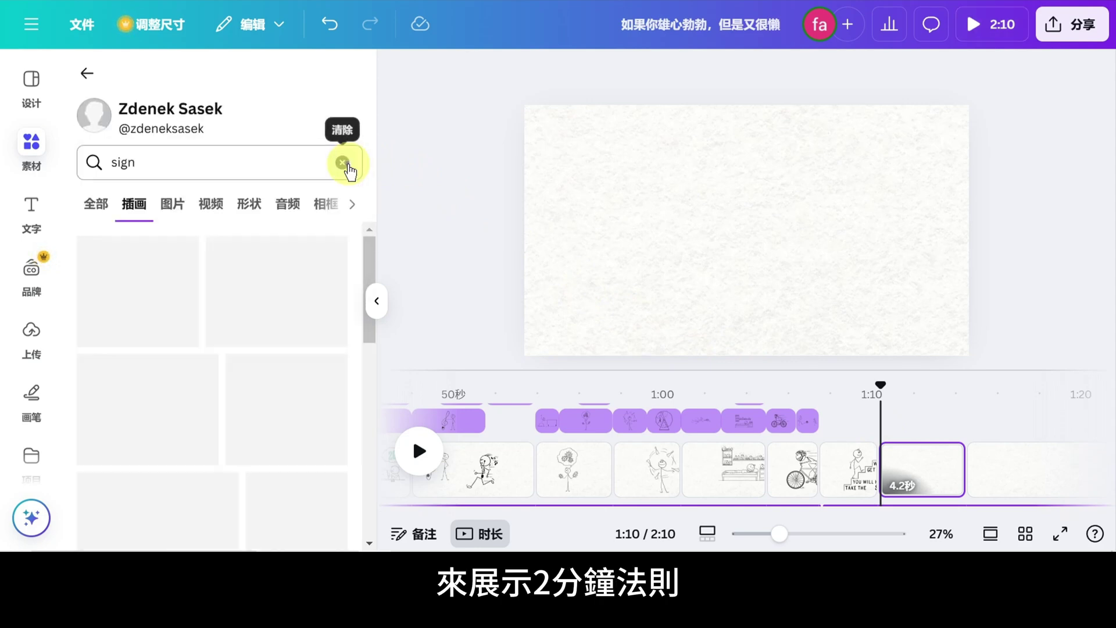
left_click(237, 273)
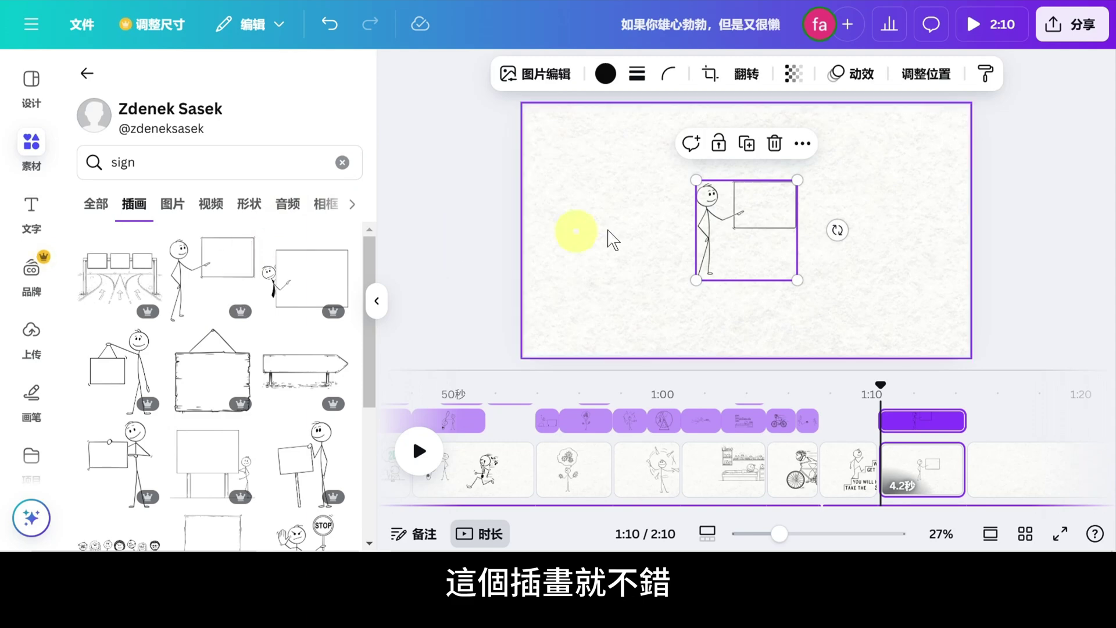
left_click_drag(797, 279, 856, 322)
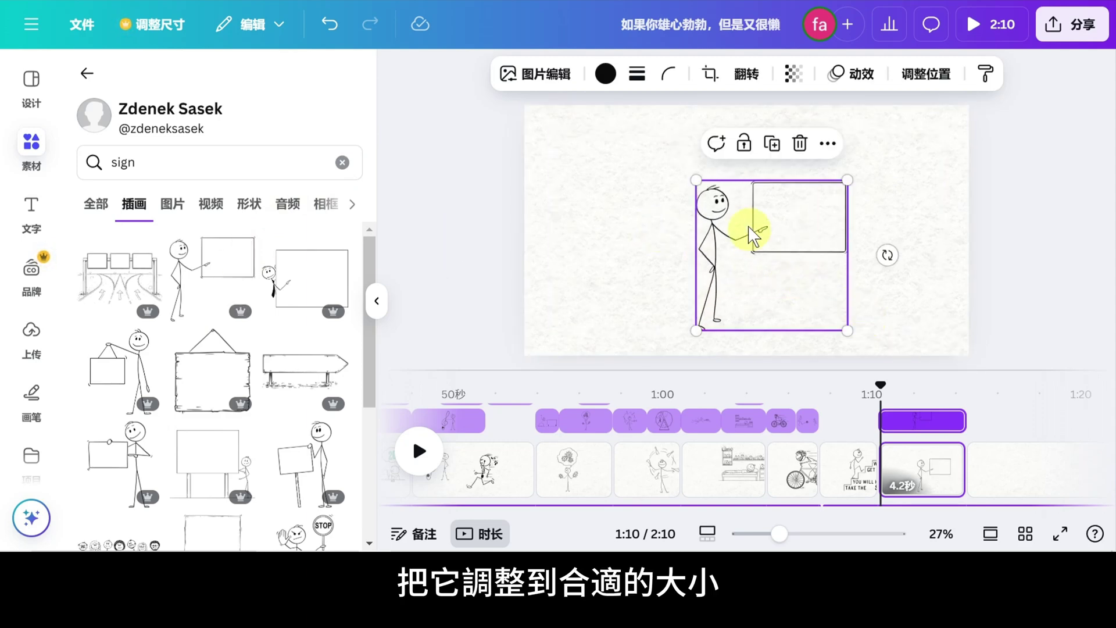
left_click_drag(699, 180, 634, 120)
key("Escape")
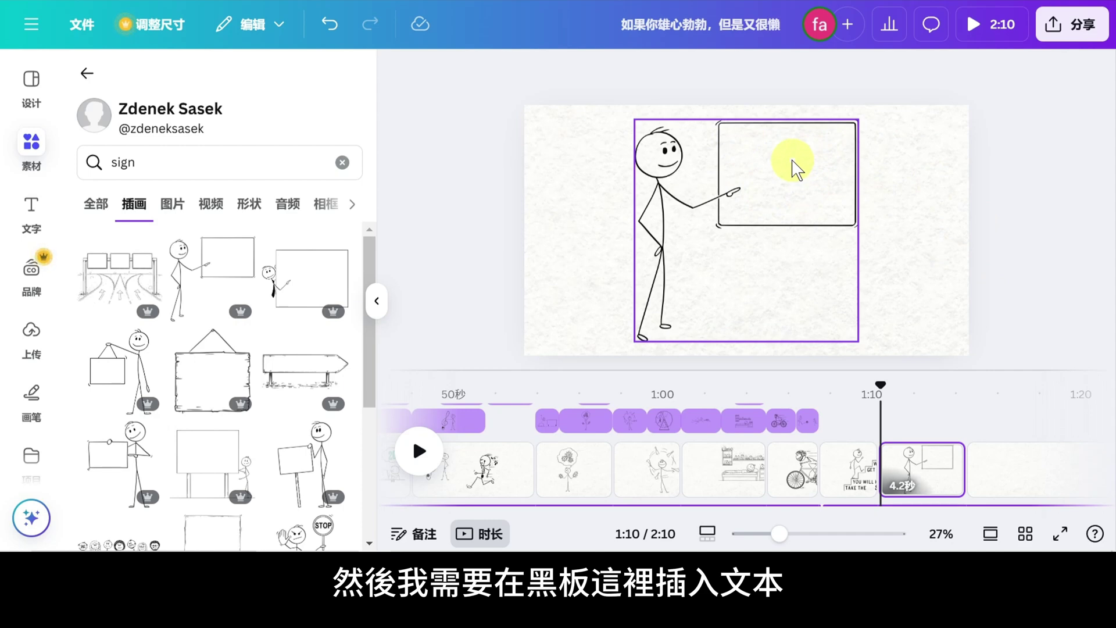
- Add the text "2分鐘法則" at size 88 and place it on two lines inside the blank board
key("t")
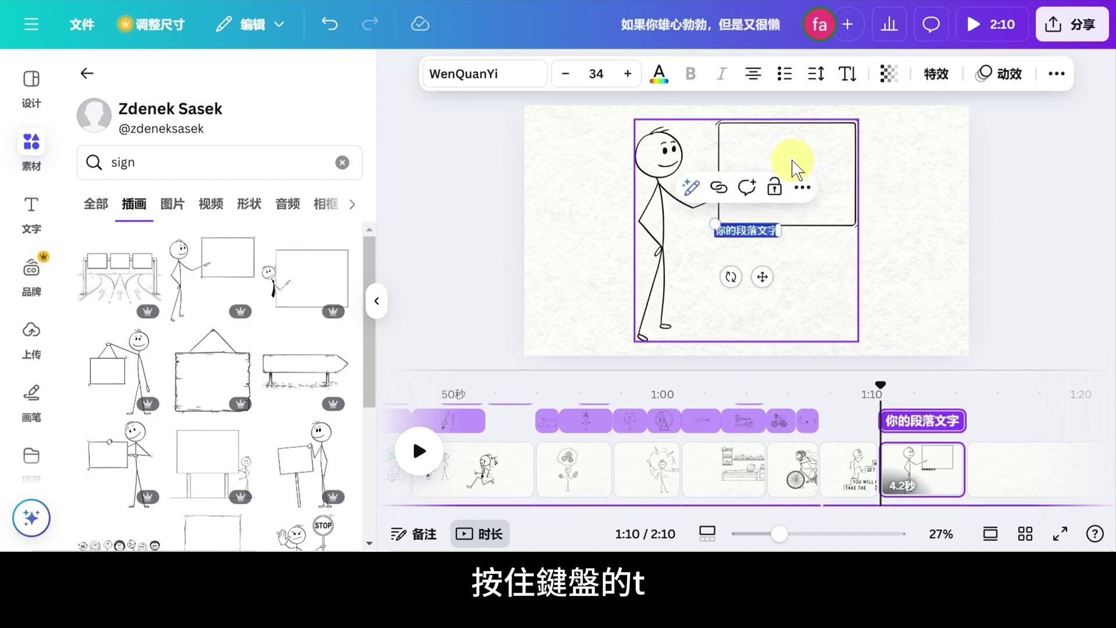
left_click(596, 74)
left_click(578, 393)
double_click(809, 242)
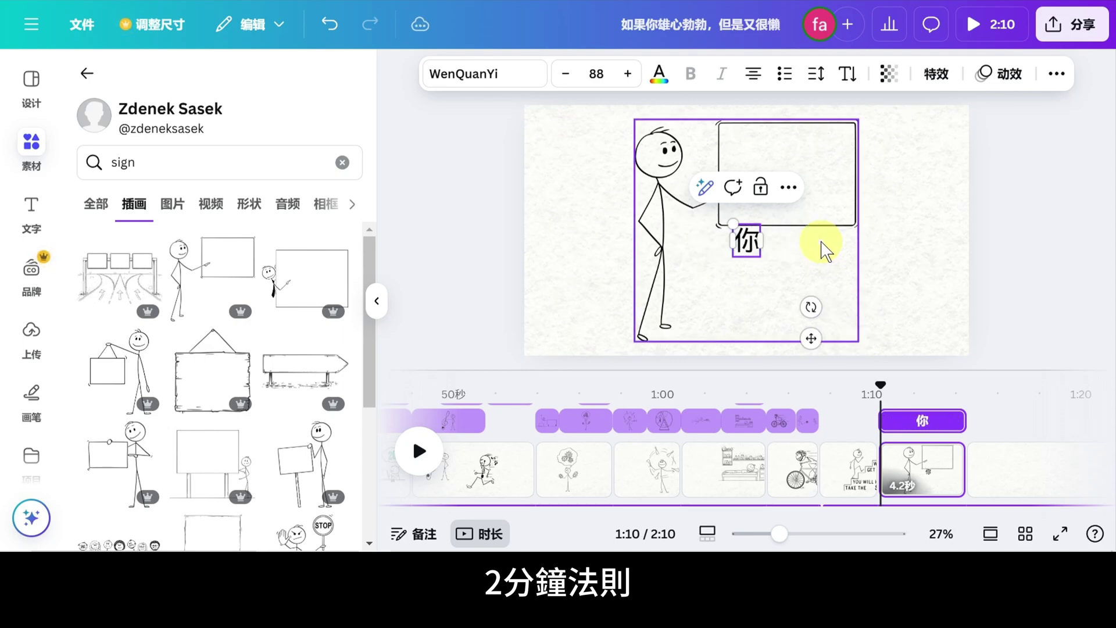
type("2分鐘法則")
left_click_drag(822, 249, 794, 169)
- Change the board text's font to Chewy and enlarge it to size 107
left_click(483, 73)
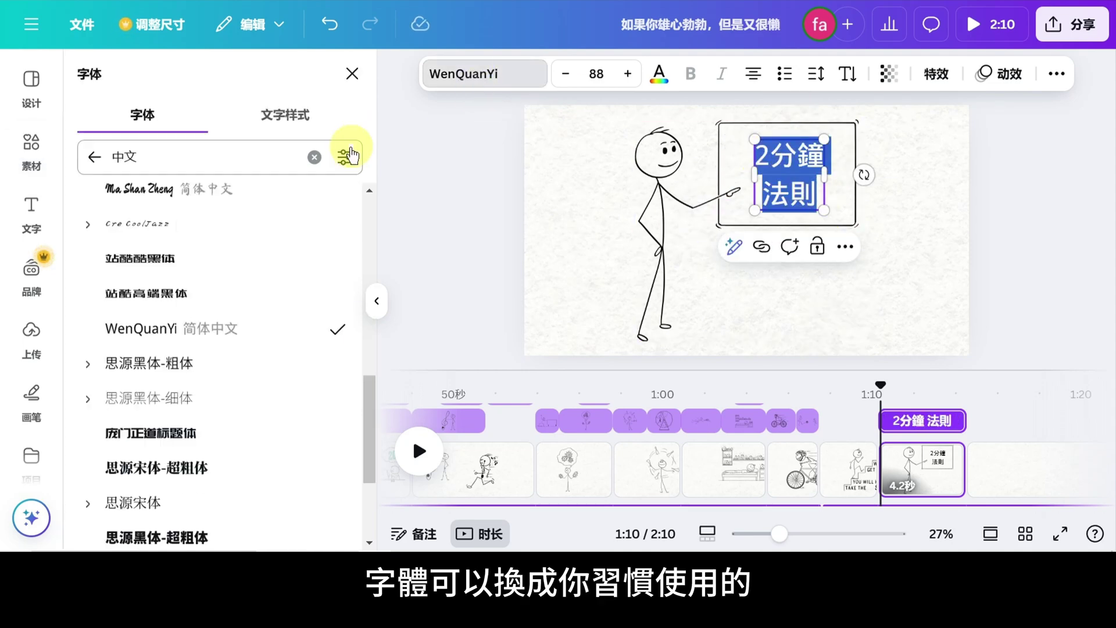
left_click(314, 157)
type("chewy")
left_click(249, 241)
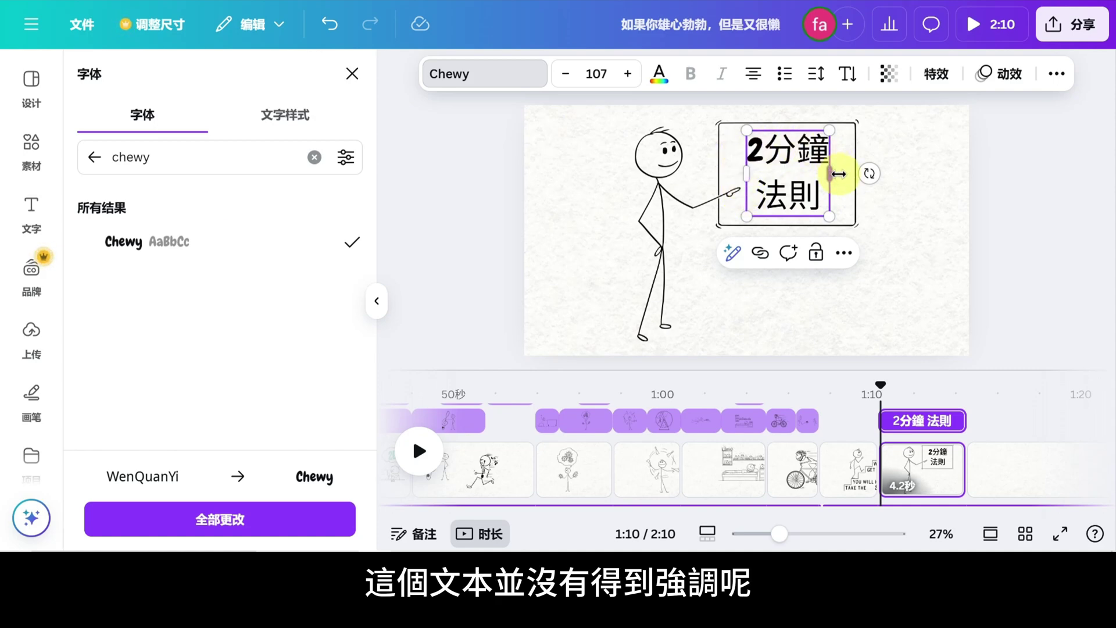
left_click(907, 244)
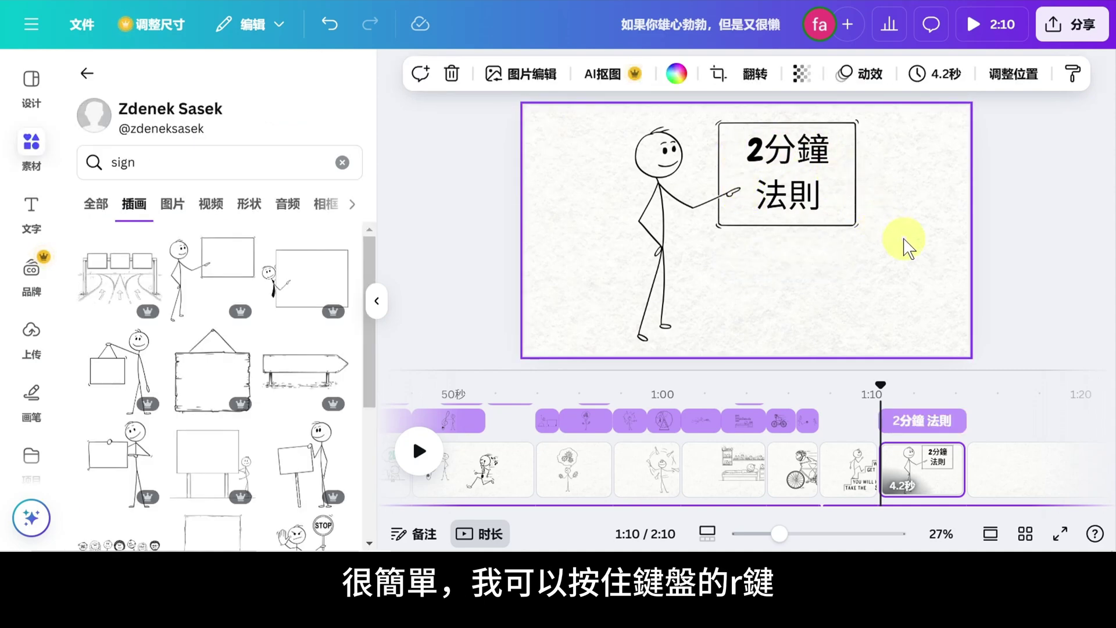
- Insert a rectangle, fill it with orange, and fit it inside the board's frame over the text area
key("r")
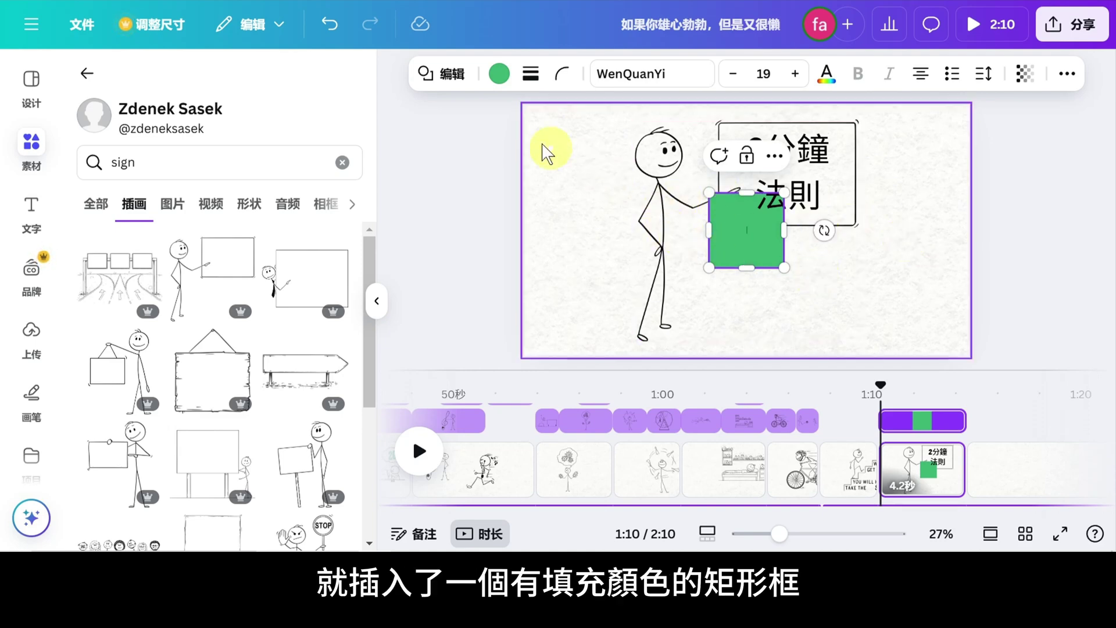
left_click(498, 74)
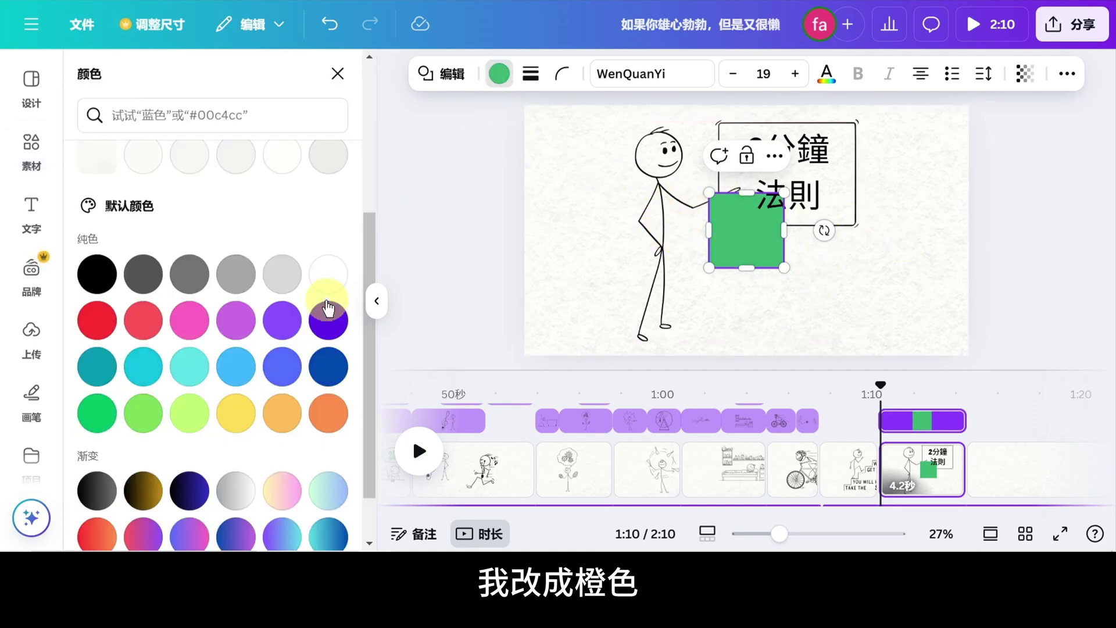
left_click(328, 413)
left_click_drag(730, 250, 853, 172)
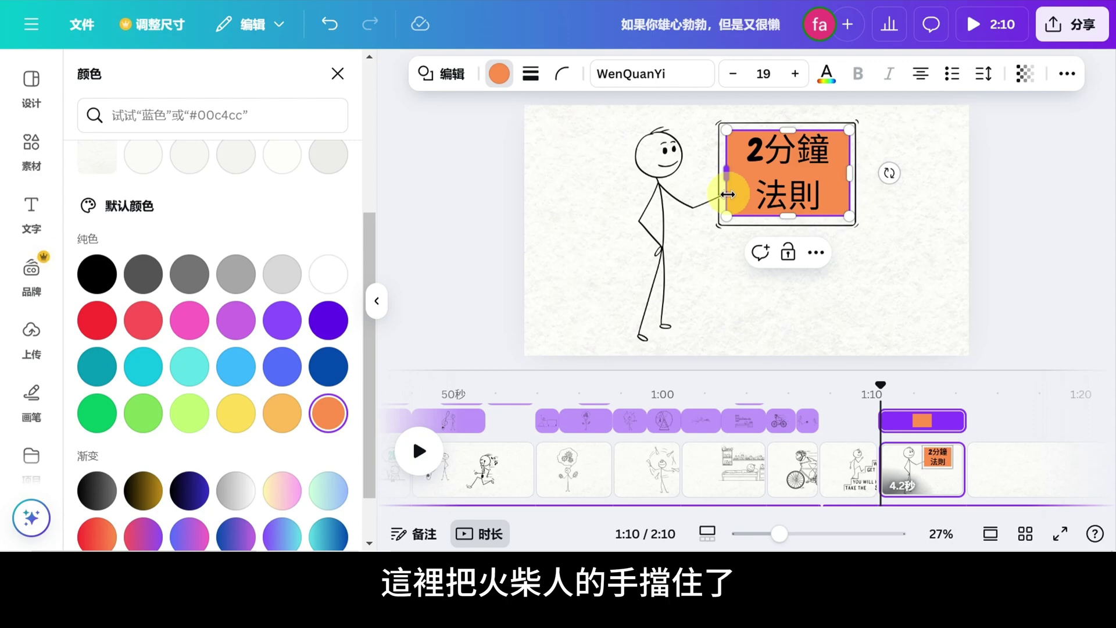
- Send the orange rectangle to the back so the stick figure's pointing hand lies in front of it
left_click(813, 254)
mouse_move(870, 451)
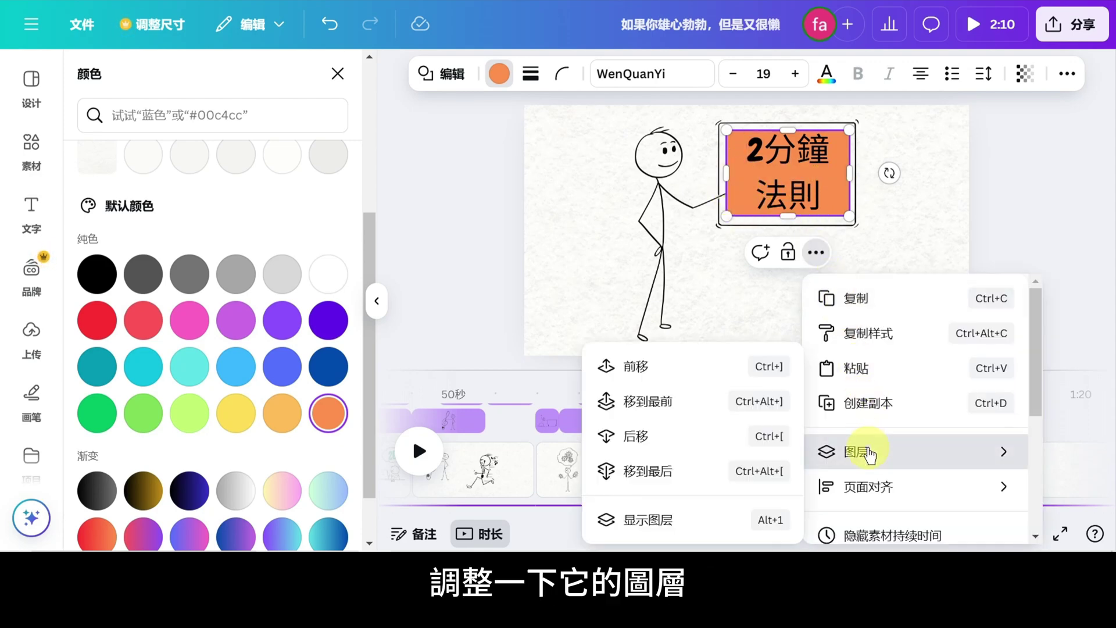
left_click(722, 470)
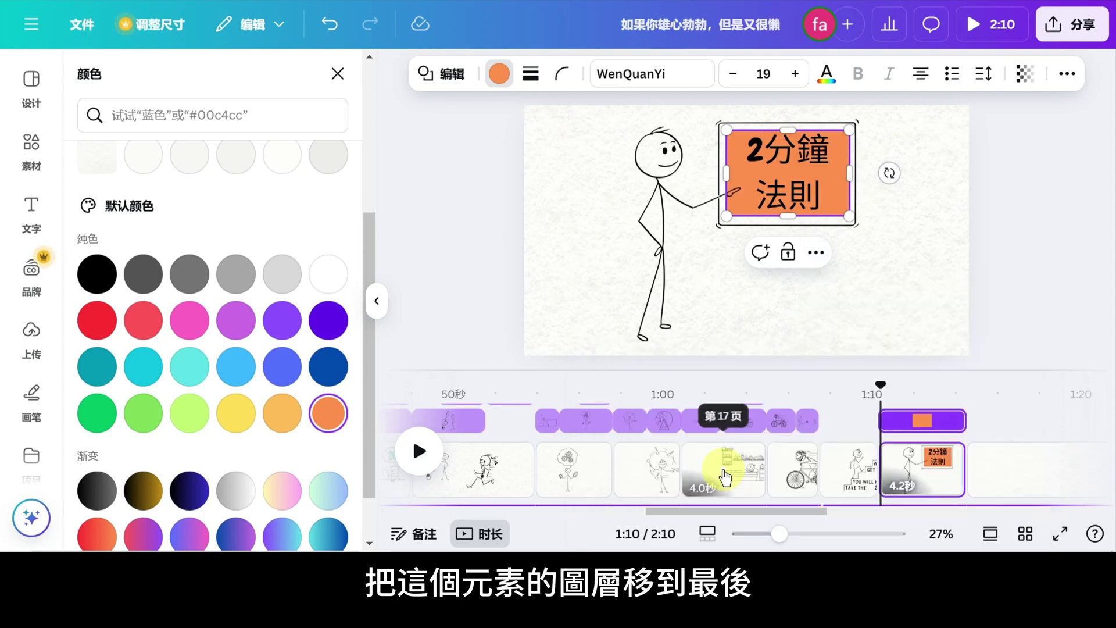
left_click(991, 304)
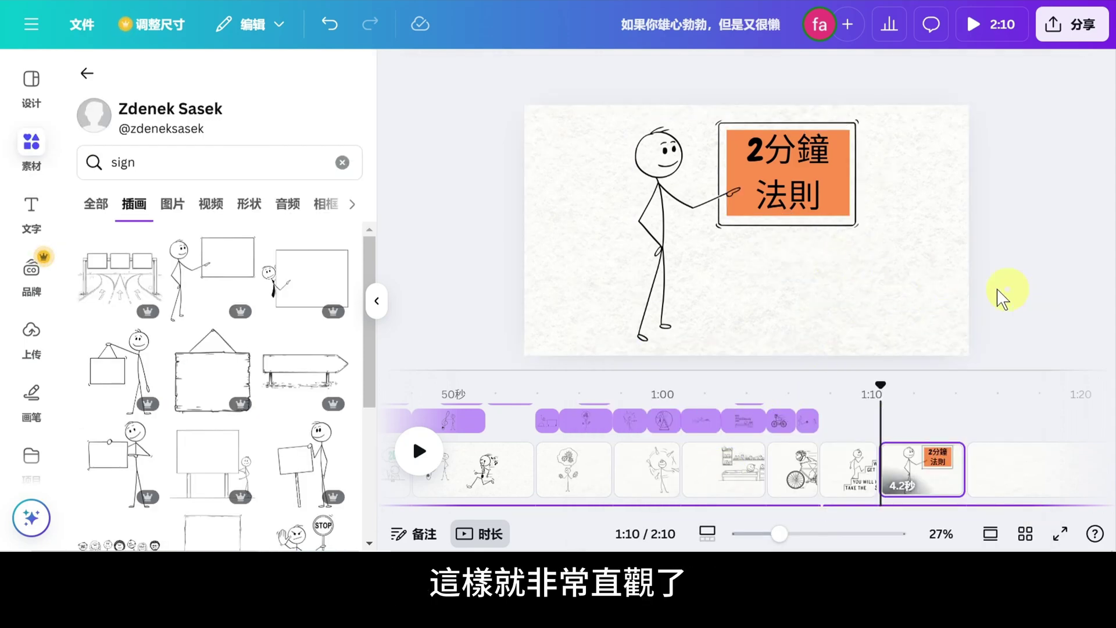
- Add the "light" illustration of the grinning figure under a glowing bulb, enlarged and placed beside the board near the page's right edge
left_click(342, 162)
type("light")
left_click(122, 465)
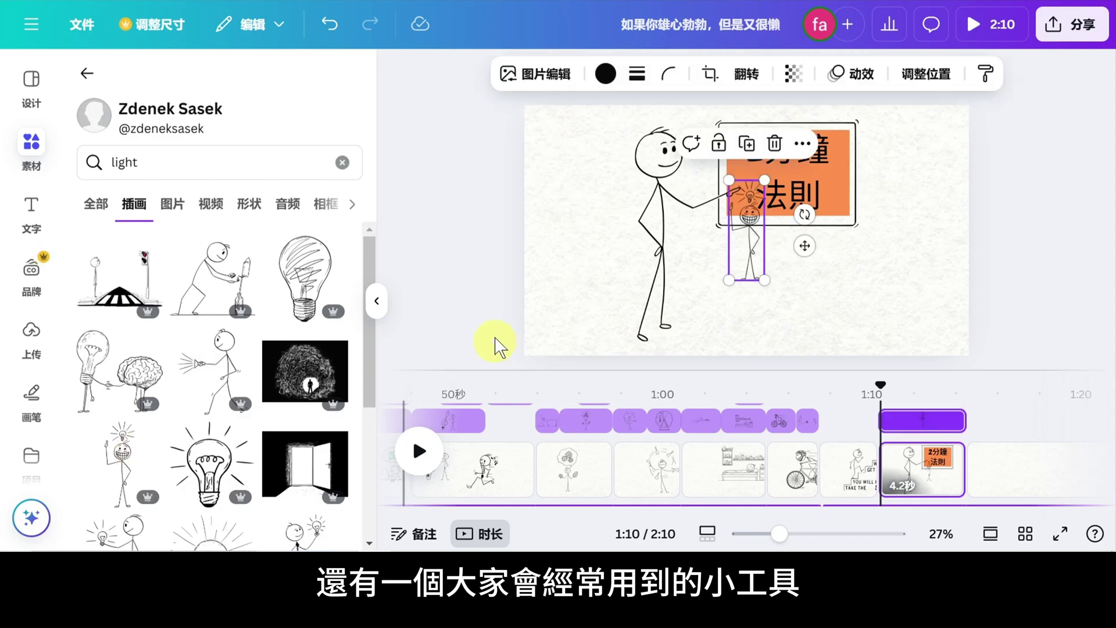
left_click_drag(754, 244, 889, 285)
left_click_drag(919, 230, 942, 166)
- Try flipping the light-bulb figure horizontally and vertically, and return it to its original orientation
left_click(746, 74)
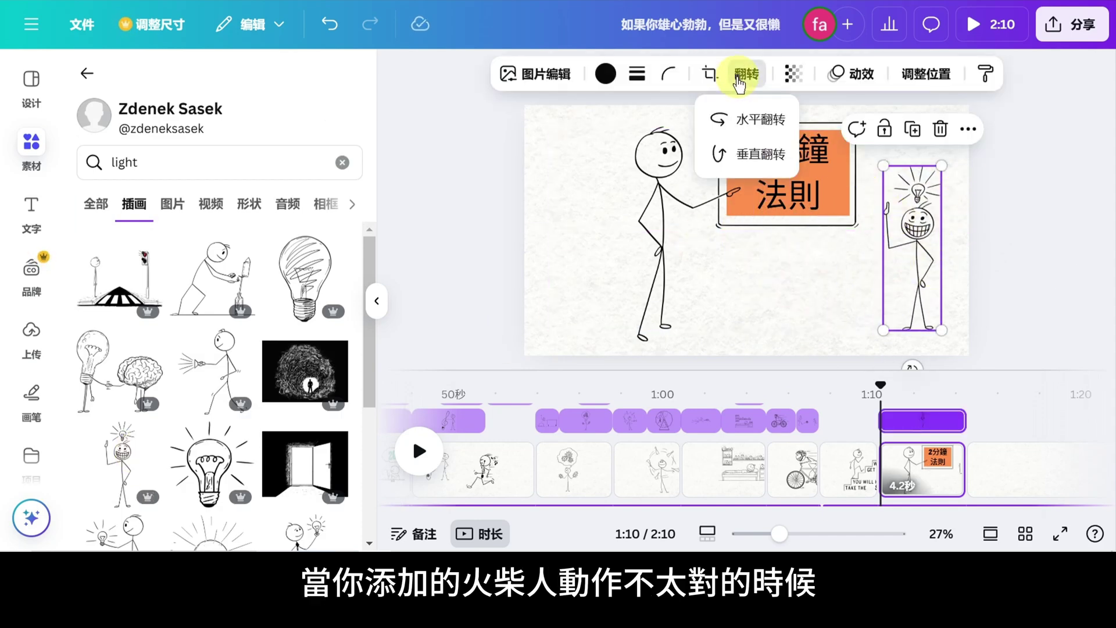
left_click(755, 124)
left_click(750, 154)
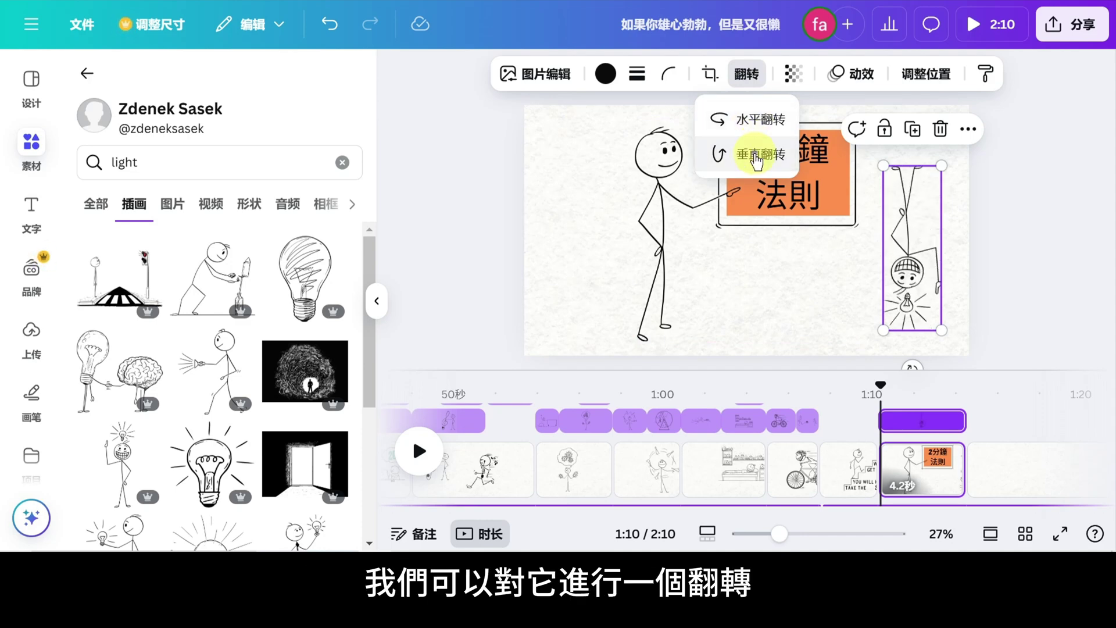
left_click(750, 154)
left_click(765, 122)
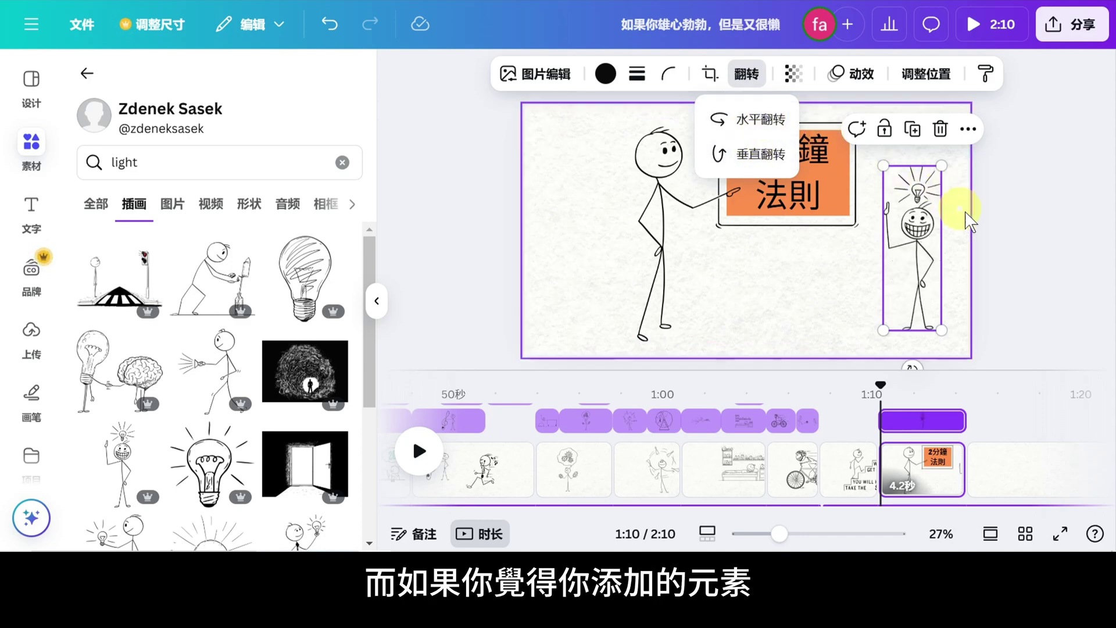
- Select all elements placed on the 1:10 scene, delete them together, and undo the deletion
left_click(1037, 336)
left_click_drag(1035, 332, 623, 123)
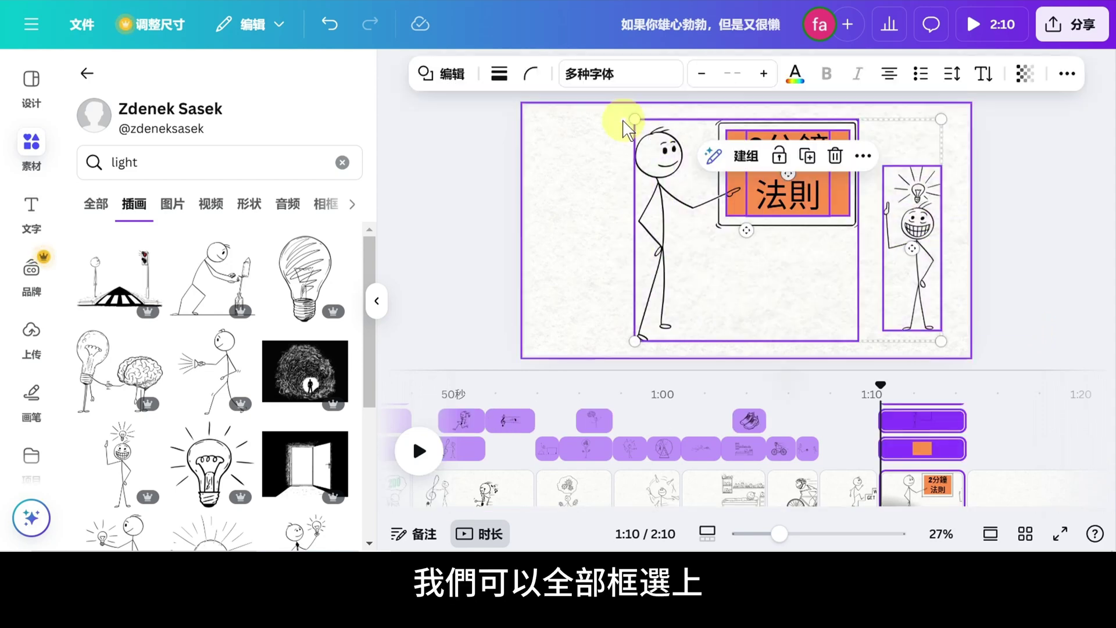
left_click(833, 158)
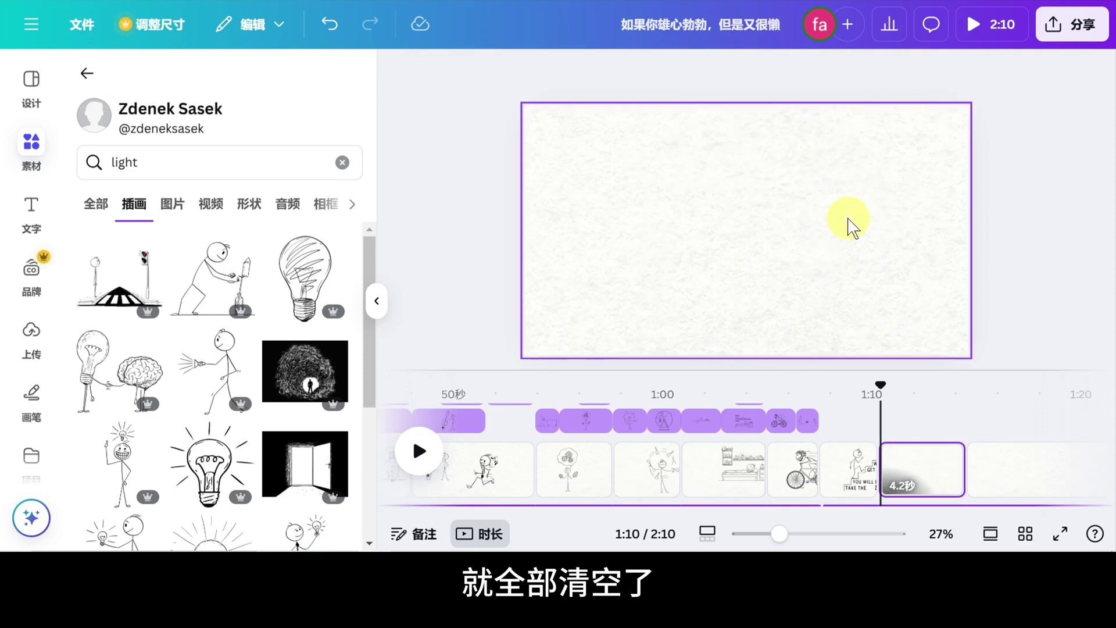
left_click(332, 26)
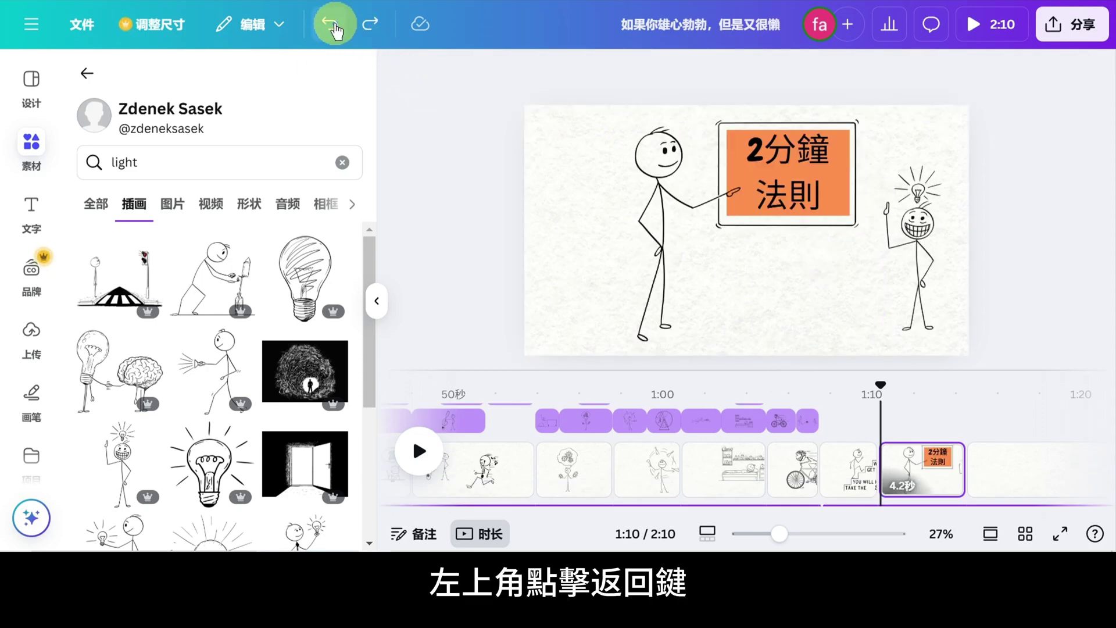